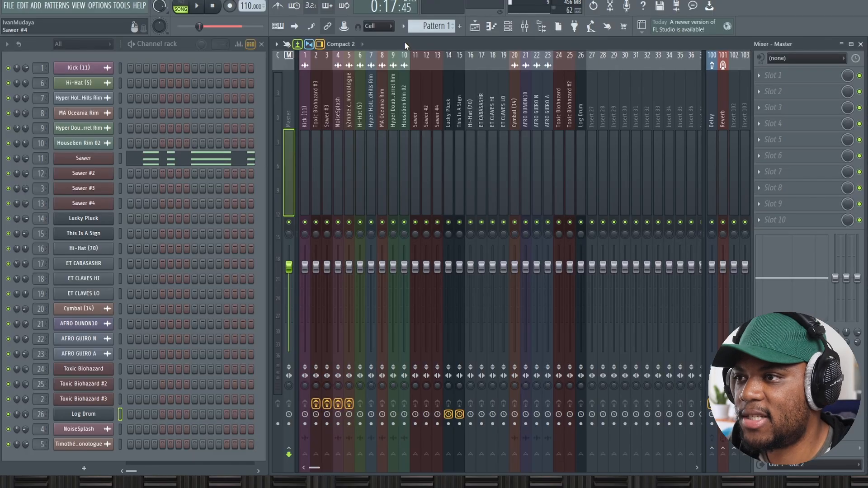
- Move the Toxic Biohazard #3, Sawer #3, NoiseSplash and monologue mixer tracks together to inserts 25–28, past the Log Drum track
key("space")
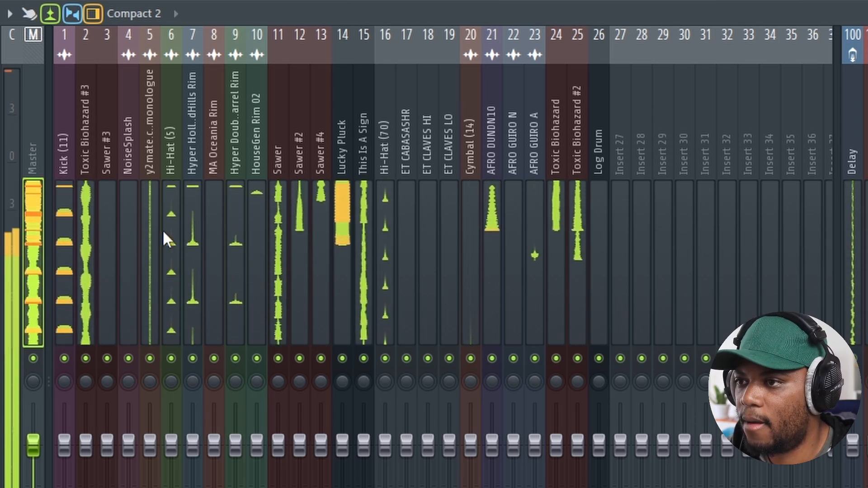
key("space")
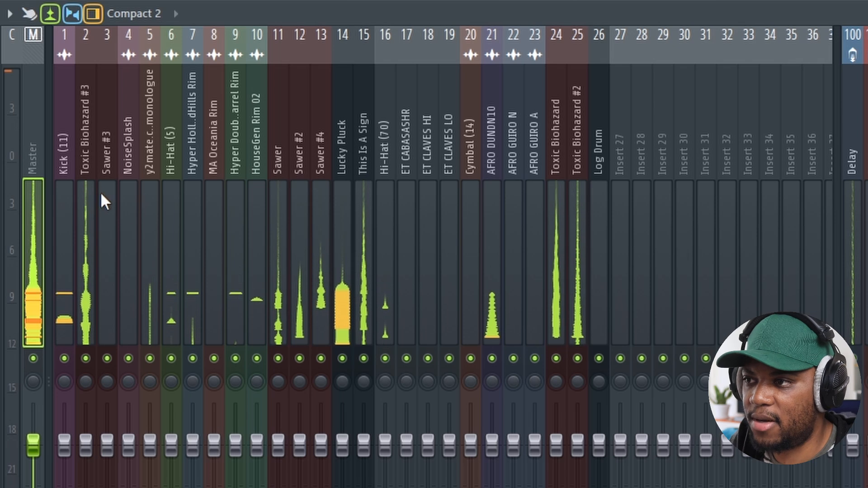
left_click(89, 158)
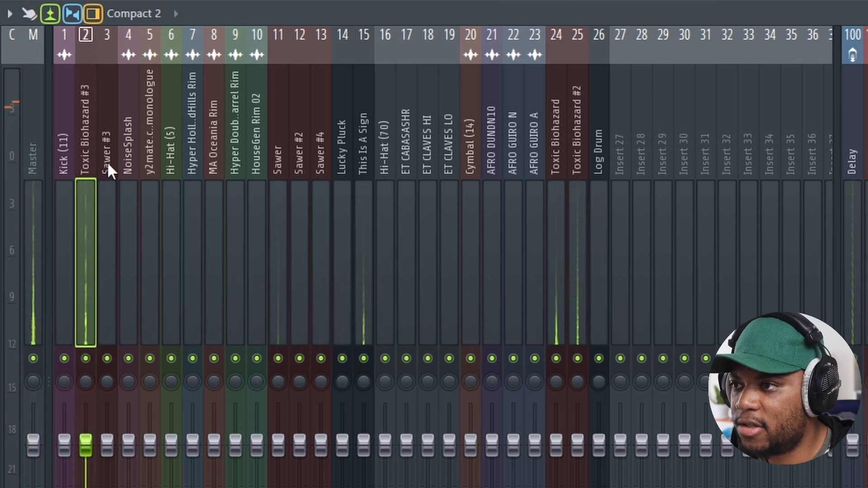
left_click_drag(107, 162, 141, 162)
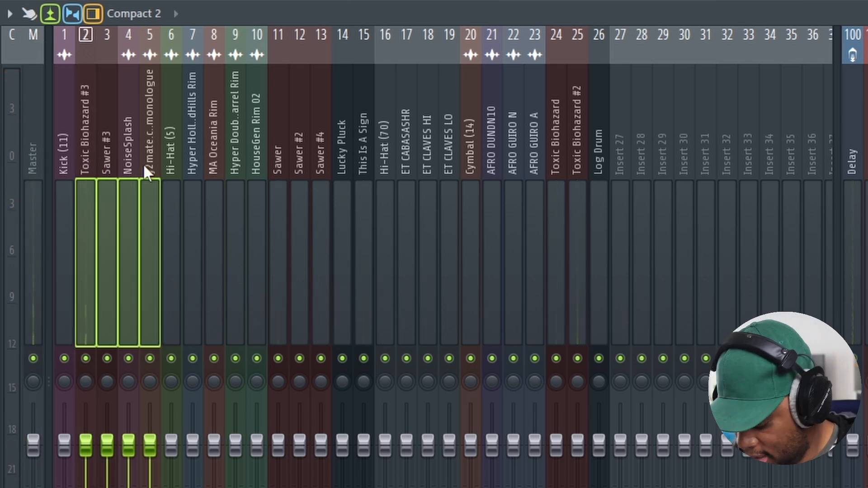
key("alt+Right")
key("alt+Right")
key("alt+Right")
key("alt+Right")
key("alt+Right")
key("alt+Right")
key("alt+Right")
key("alt+Right")
key("alt+Right")
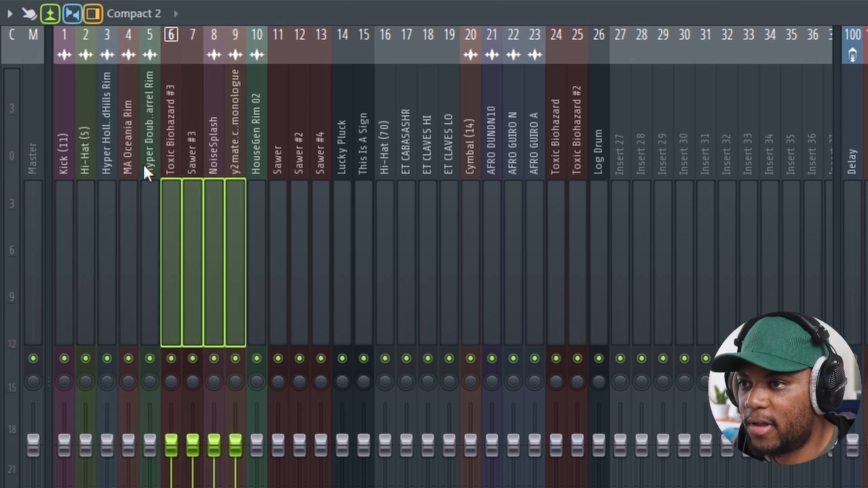
key("alt+Right")
key("alt+Right")
key("alt+Right")
key("alt+Right")
key("alt+Right")
key("alt+Right")
key("alt+Right")
key("alt+Right")
key("alt+Right")
key("alt+Right")
key("alt+Right")
key("alt+Right")
key("alt+Right")
key("alt+Right")
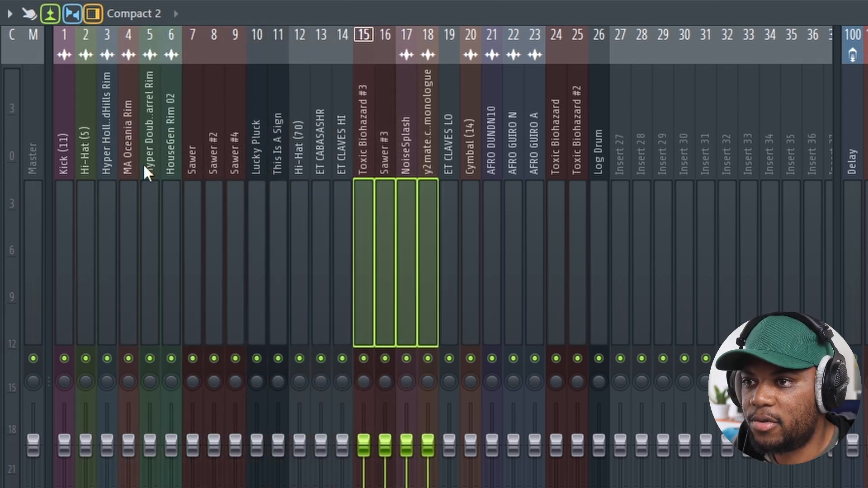
- Move the Sawer, Sawer #2 and Sawer #4 mixer tracks to inserts 17–19, right before the Toxic Biohazard track
left_click_drag(189, 176, 232, 172)
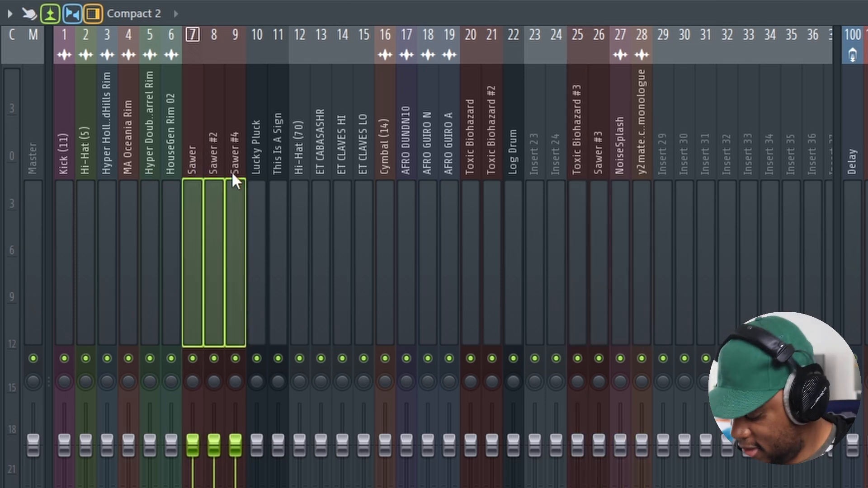
key("alt+Right")
key("alt+Right")
key("alt+Right")
key("alt+Right")
key("alt+Right")
key("alt+Right")
key("alt+Right")
key("alt+Right")
key("alt+Right")
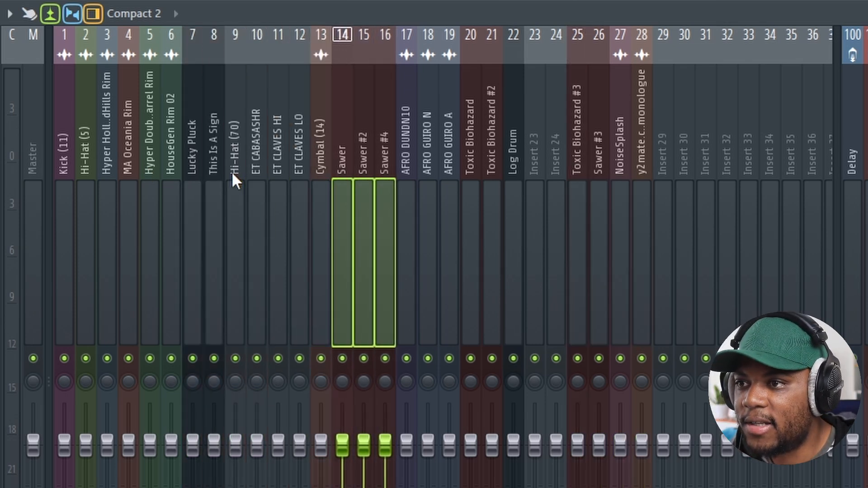
key("alt+Right")
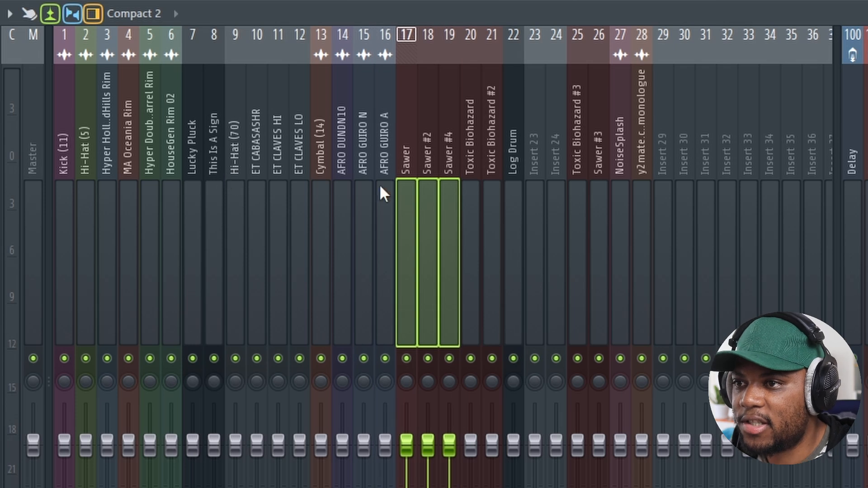
- Select the mixer tracks from Hi-Hat (5) through AFRO GUIRO A and play the song to check which ones belong together
left_click(88, 162)
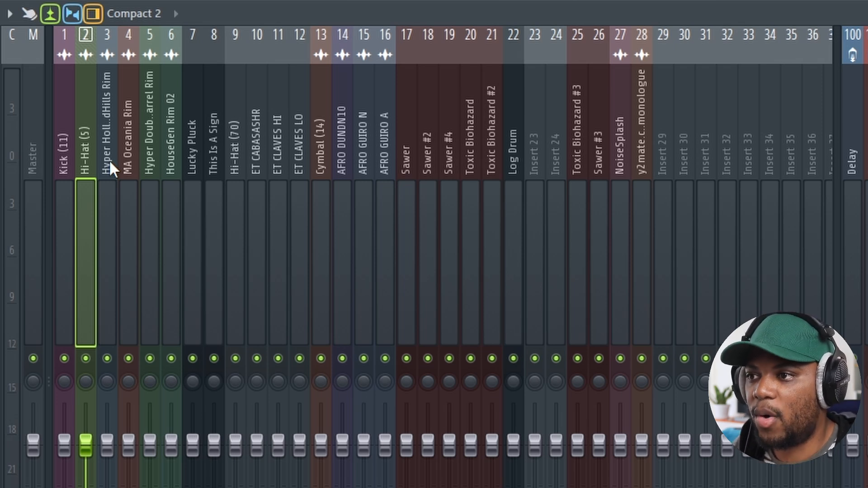
left_click(109, 159)
left_click(82, 161)
left_click_drag(107, 162, 378, 158)
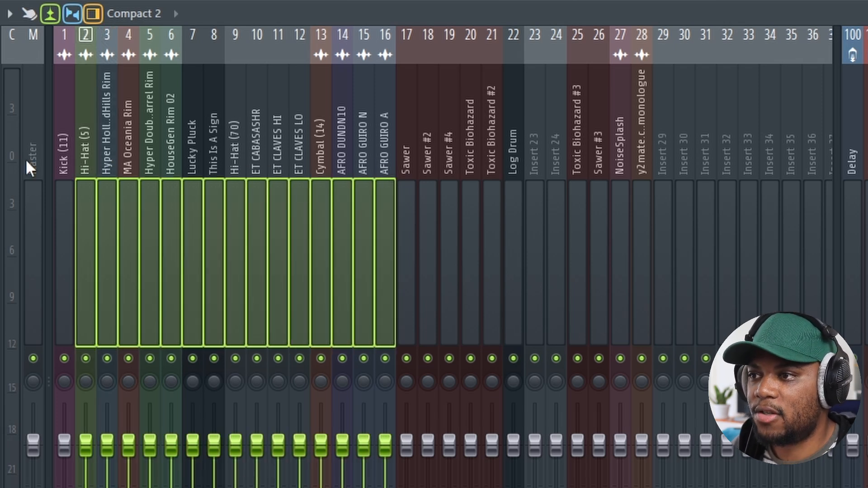
key("space")
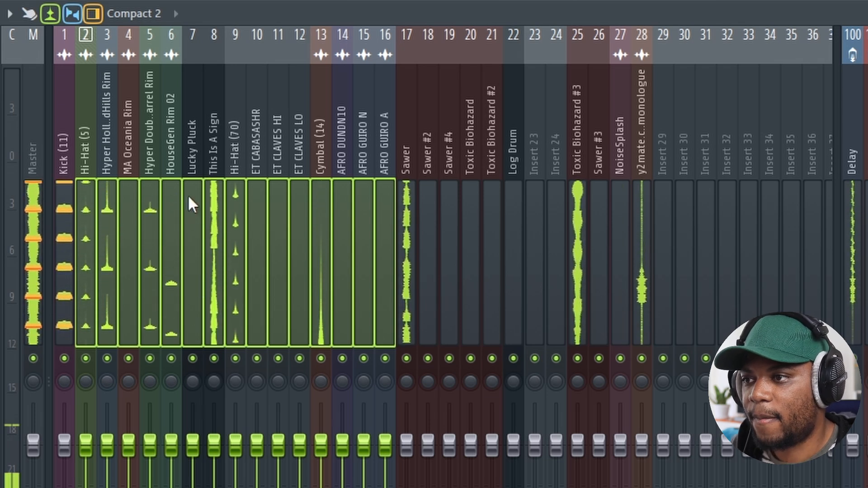
- Move the This Is A Sign mixer track to insert 16, right before the Sawer track
left_click(181, 146)
left_click(215, 145)
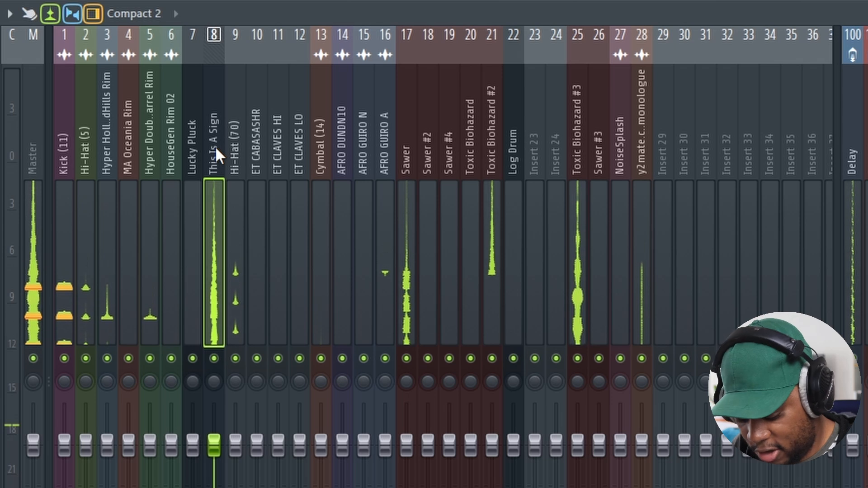
key("alt+Right")
key("alt+Right")
key("alt+Right")
key("alt+Right")
key("alt+Right")
key("alt+Right")
key("alt+Right")
key("alt+Right")
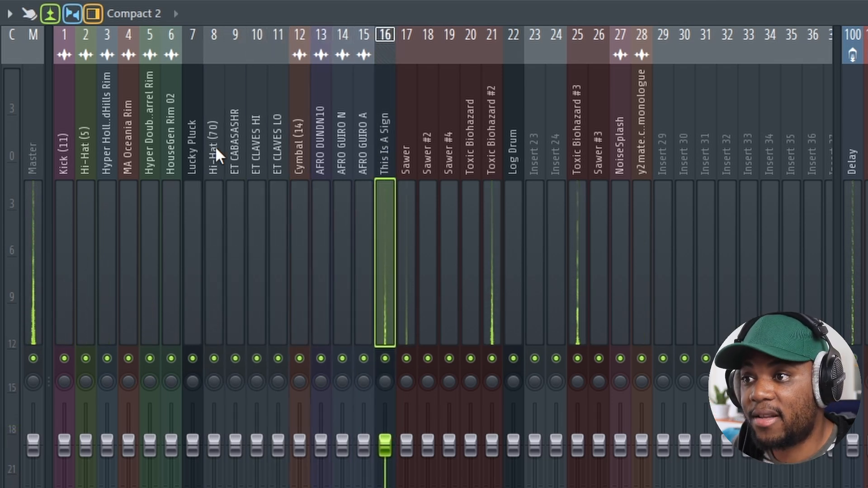
- Move the Lucky Pluck mixer track to insert 15, right before This Is A Sign
left_click(196, 156)
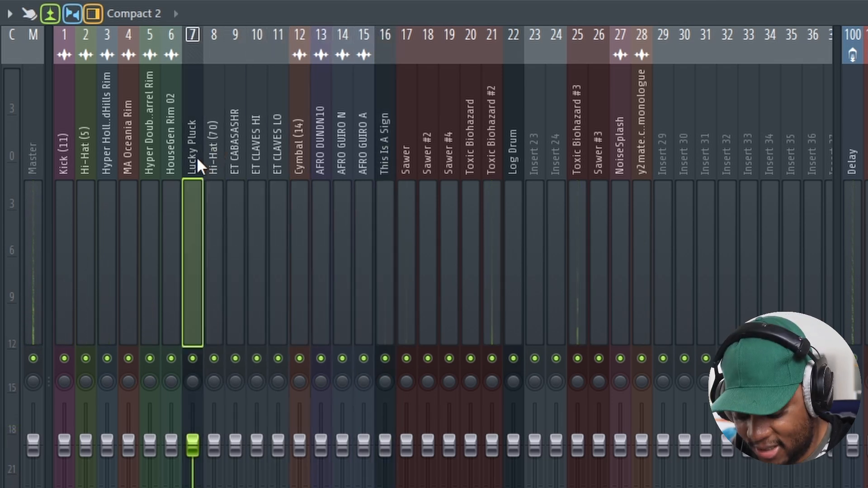
key("alt+Right")
key("alt+Right")
key("alt+Right")
key("alt+Right")
key("alt+Right")
key("alt+Right")
key("alt+Right")
key("alt+Right")
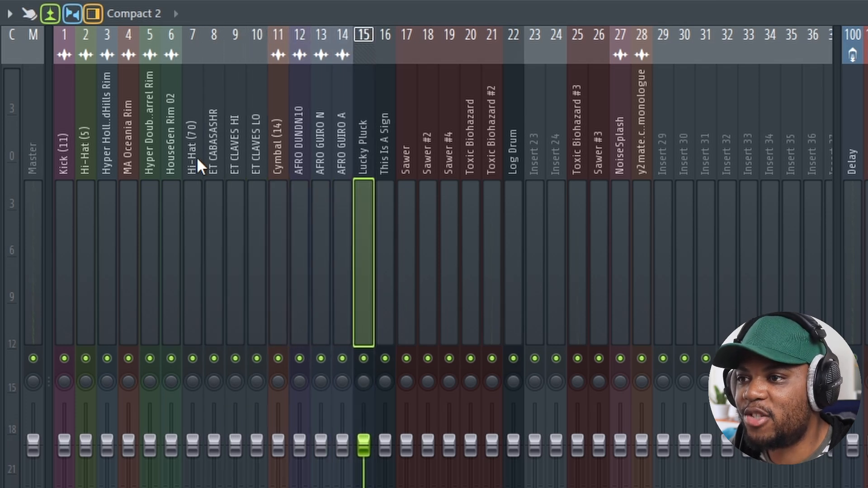
- Move the empty insert 29 to position 15, between the AFRO GUIRO A and Lucky Pluck tracks
left_click(664, 152)
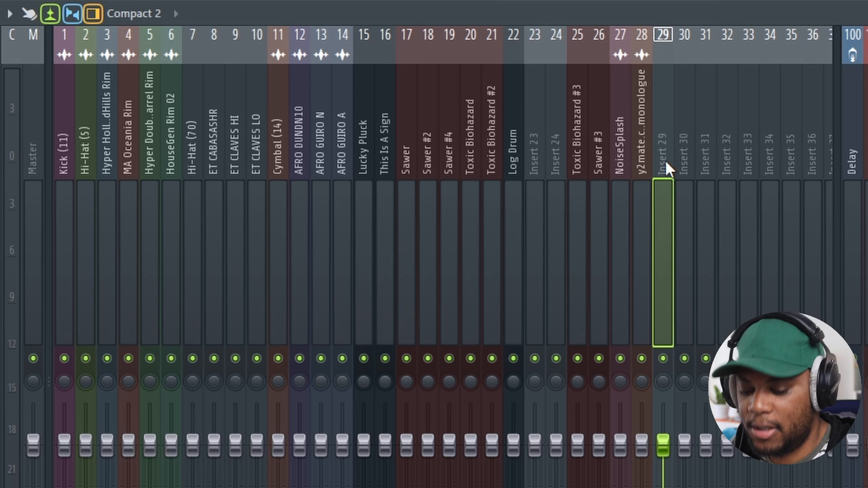
key("alt+Left")
key("alt+Left")
key("alt+Left")
key("alt+Left")
key("alt+Left")
key("alt+Left")
key("alt+Left")
key("alt+Left")
key("alt+Left")
key("alt+Left")
key("alt+Left")
key("alt+Left")
key("alt+Left")
key("alt+Left")
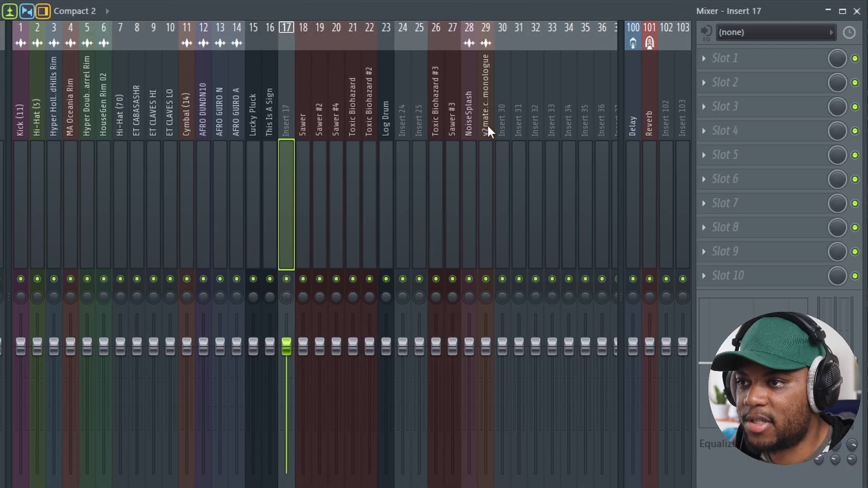
- Create a submix named Drums on insert 15 from the tracks Hi-Hat (5) through AFRO GUIRO A
left_click(39, 118)
left_click_drag(50, 118, 253, 120)
right_click(253, 123)
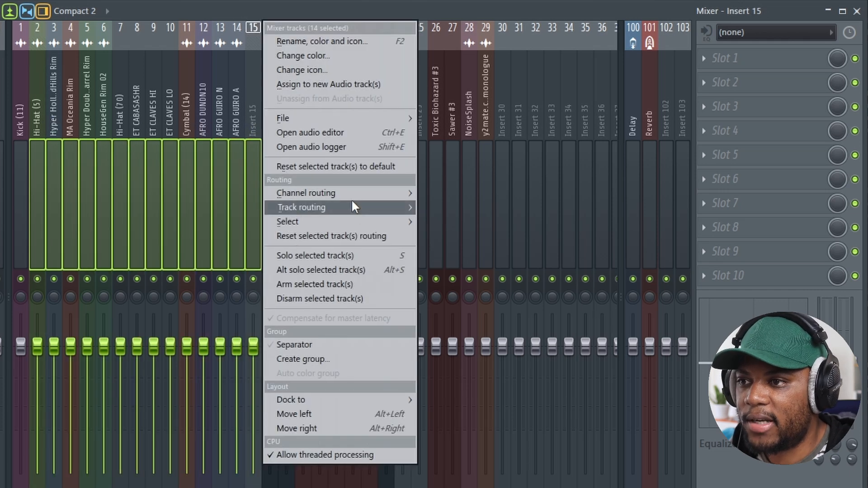
mouse_move(351, 198)
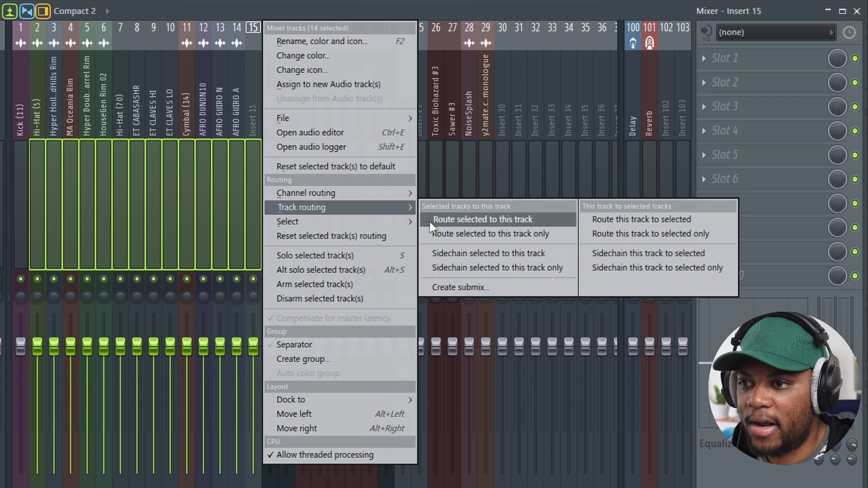
left_click(460, 287)
left_click(305, 286)
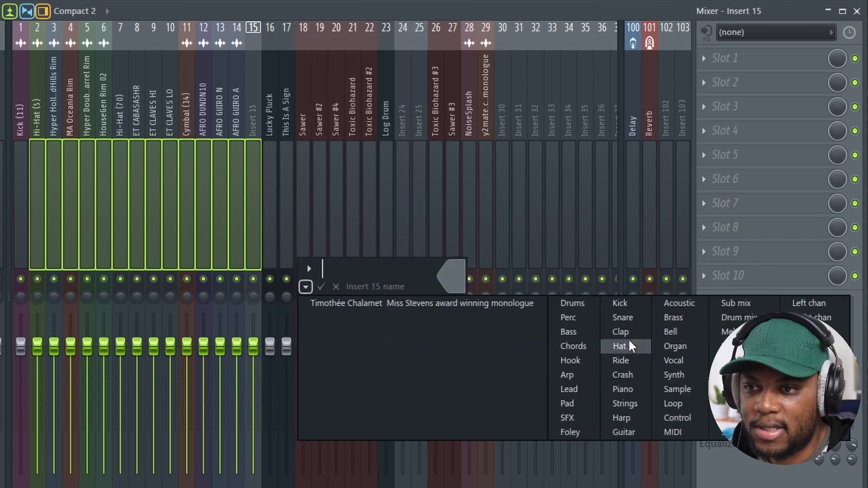
left_click(581, 302)
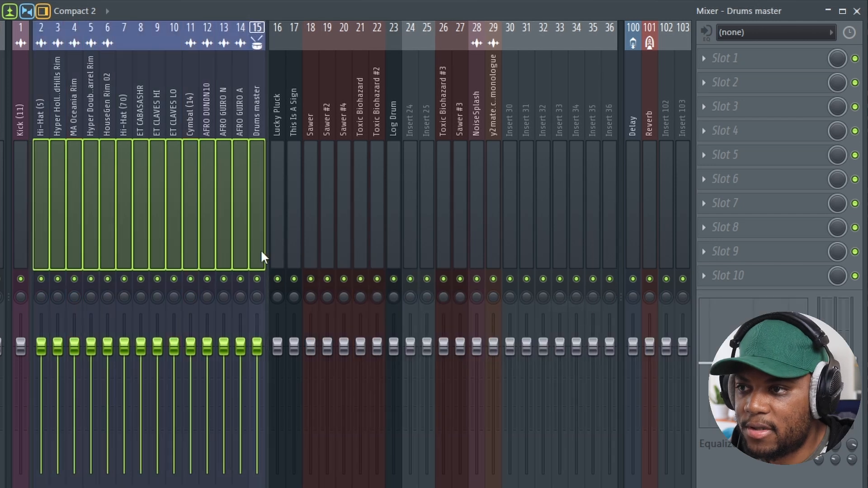
- Play the song and mute the Drums master track to test the submix routing
left_click(183, 113)
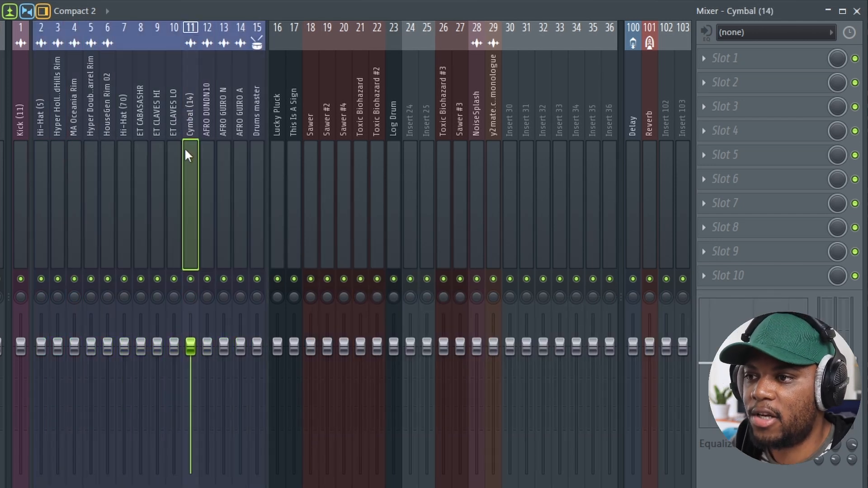
key("space")
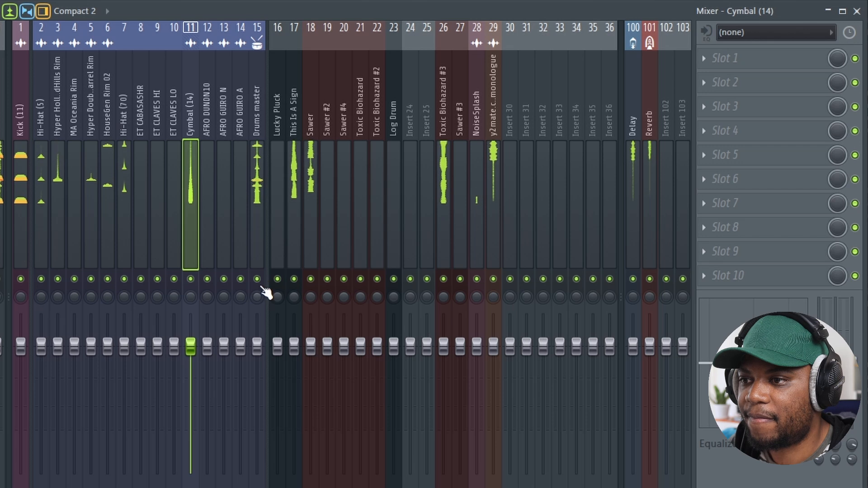
left_click(257, 280)
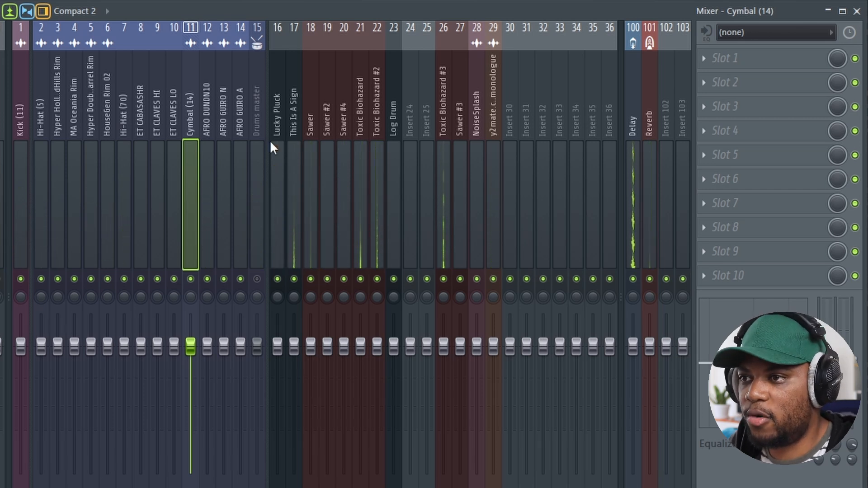
- Add Fruity Parametric EQ 2 to slot 1 of the Drums master track and load its 20Hz + 18kHz cut preset
left_click(256, 118)
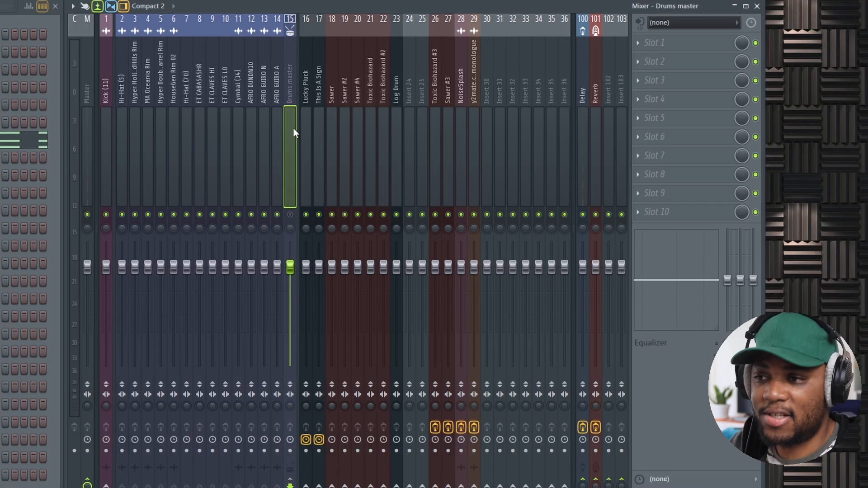
left_click(672, 44)
left_click(529, 346)
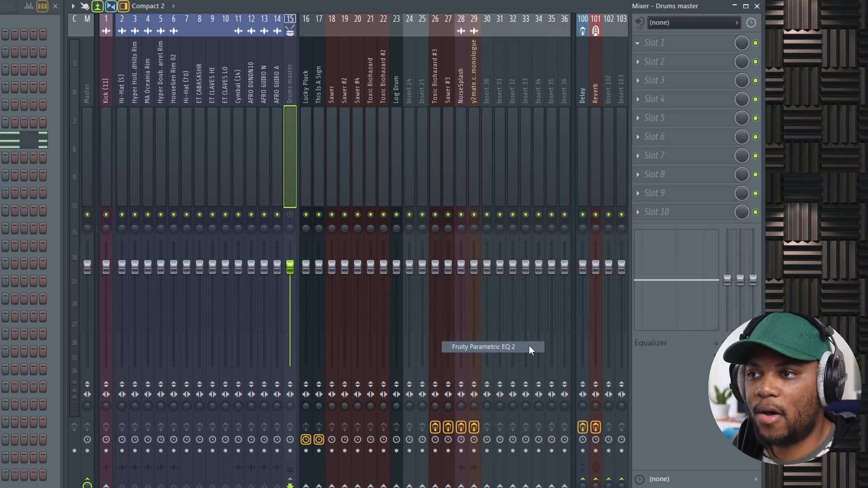
left_click_drag(111, 63, 459, 53)
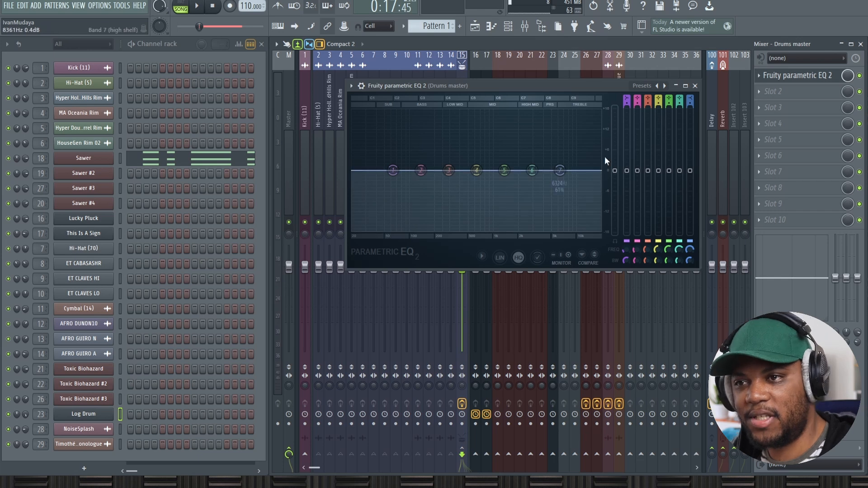
right_click(664, 87)
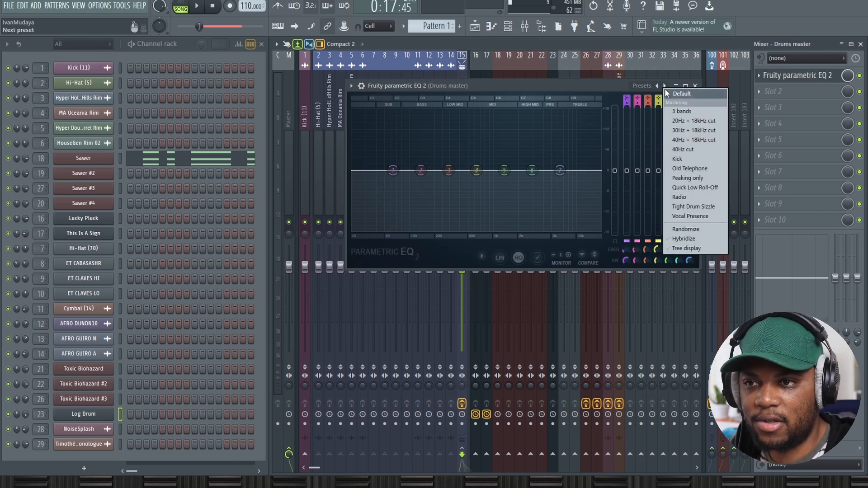
left_click(692, 121)
- Compare low cuts on the drums by raising band 1's high-pass frequency and lowering it to 25 Hz during playback
left_click_drag(624, 250, 625, 235)
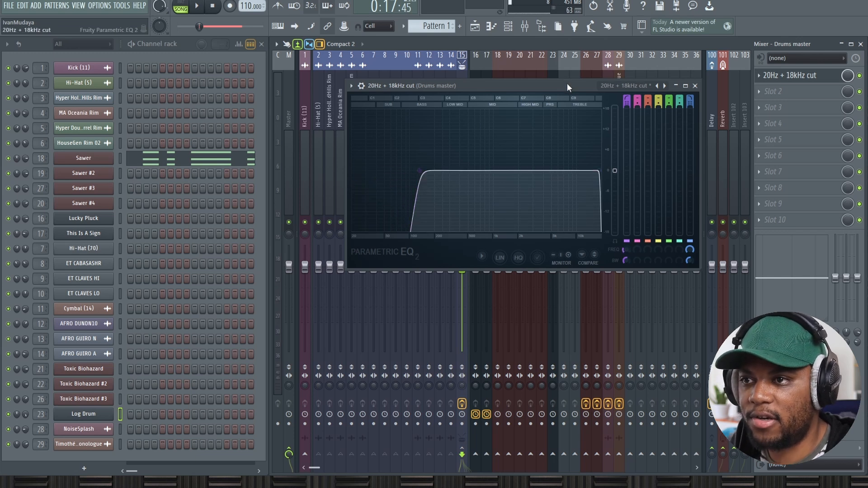
key("space")
left_click_drag(625, 248, 625, 264)
key("space")
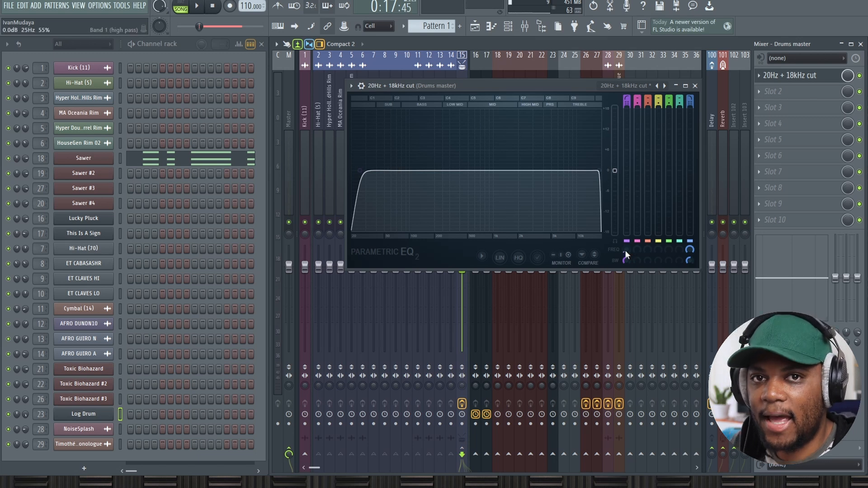
- Raise band 1's high-pass frequency to about 86 Hz and fine-tune it by ear while the song plays
left_click_drag(626, 250, 626, 238)
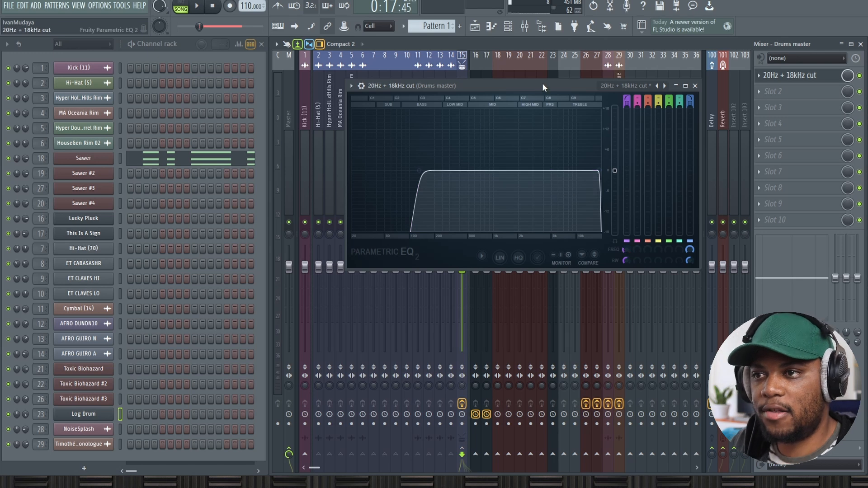
left_click_drag(628, 253, 628, 259)
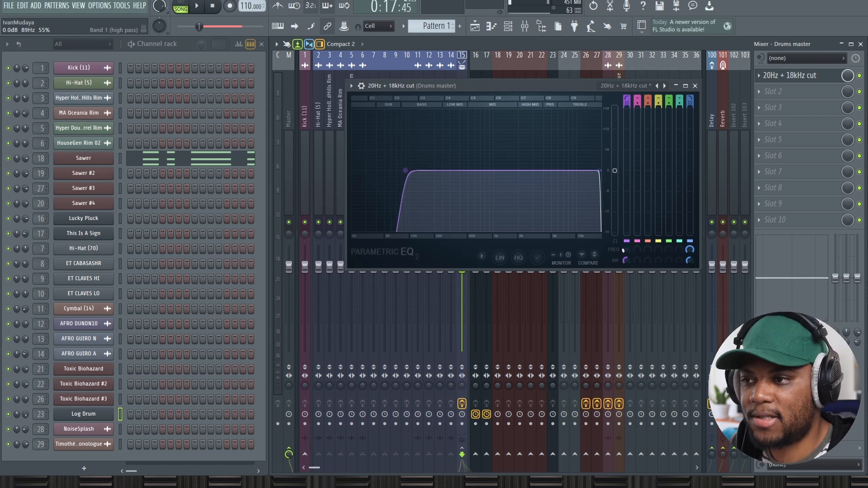
left_click_drag(627, 252, 626, 251)
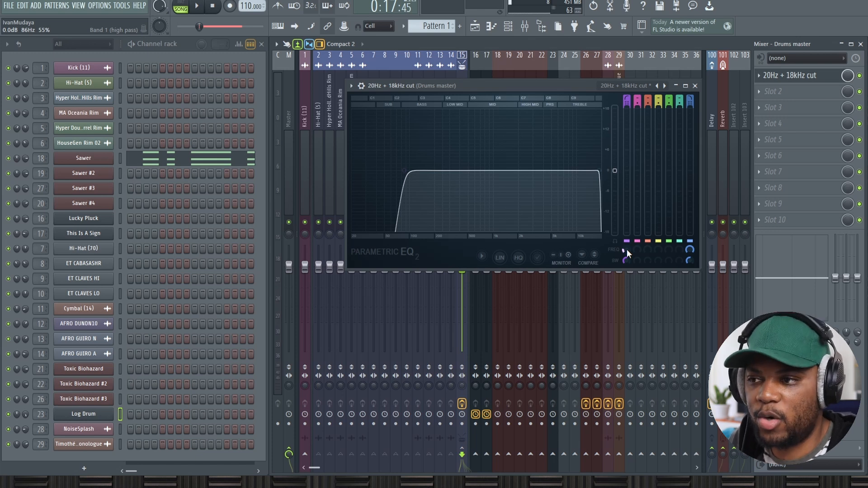
key("space")
left_click_drag(627, 248, 623, 250)
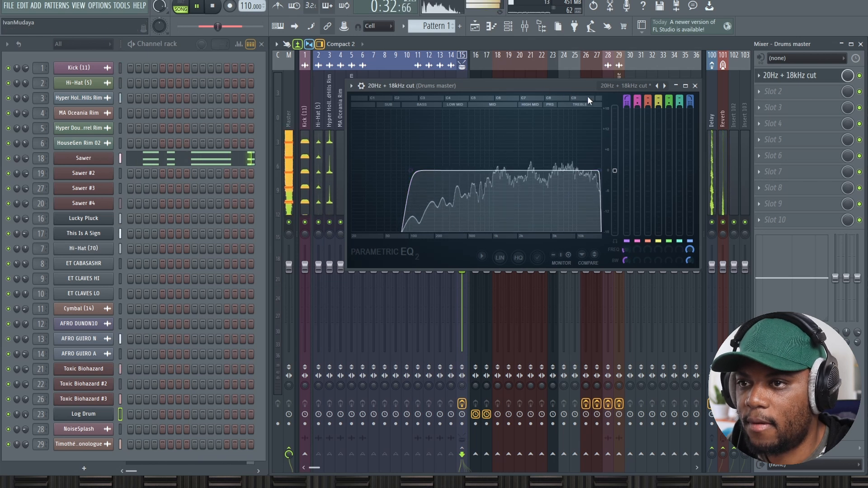
- Stop playback, close the EQ and mute the non-percussion mixer tracks 16 to 29
key("space")
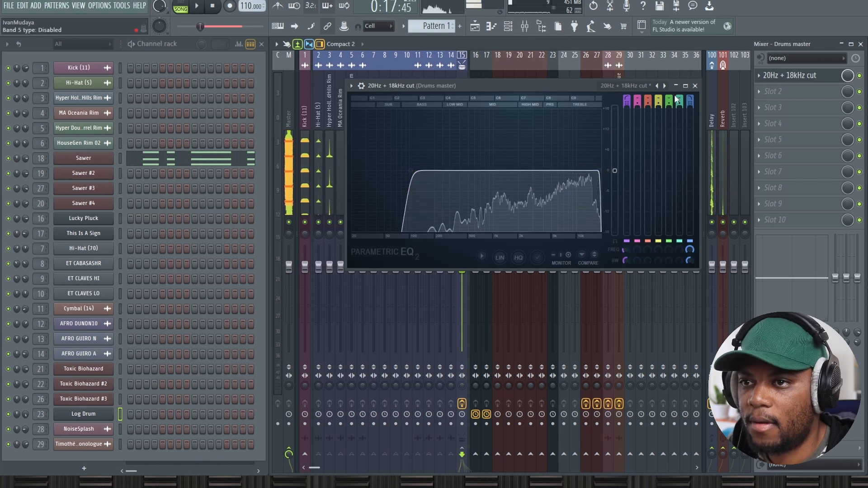
left_click(695, 86)
left_click(475, 222)
left_click(486, 222)
left_click(508, 222)
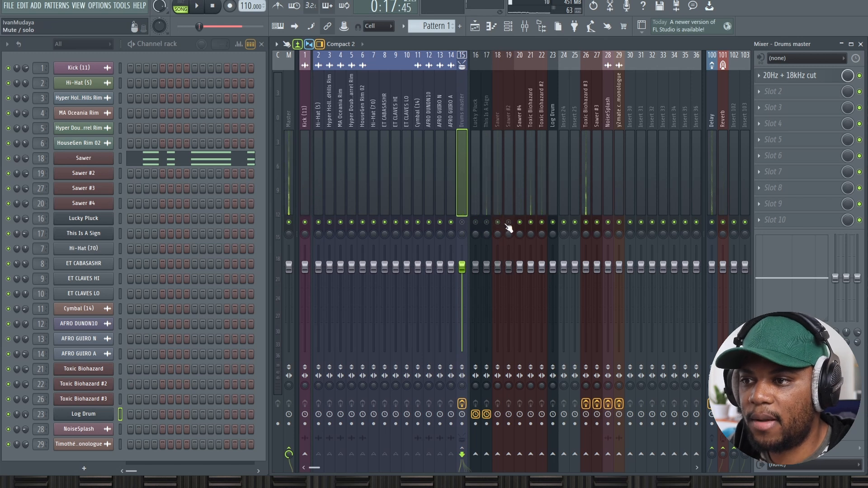
left_click(531, 222)
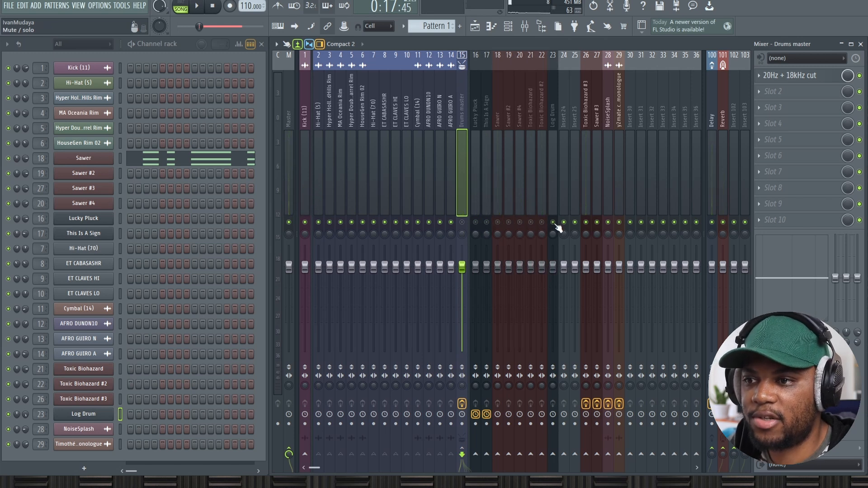
left_click(585, 222)
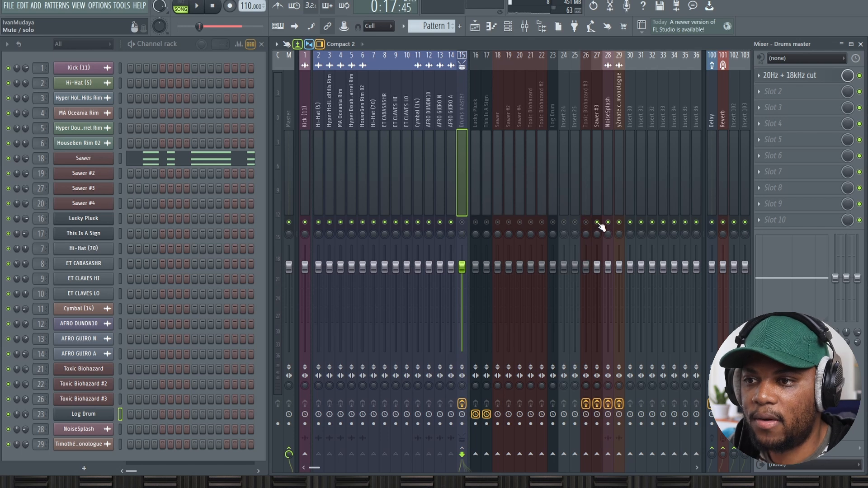
left_click(619, 221)
- Play the drums without the kick, sweep band 1's high-pass on the Drums master EQ up to about 572 Hz and back down, and close the EQ
key("space")
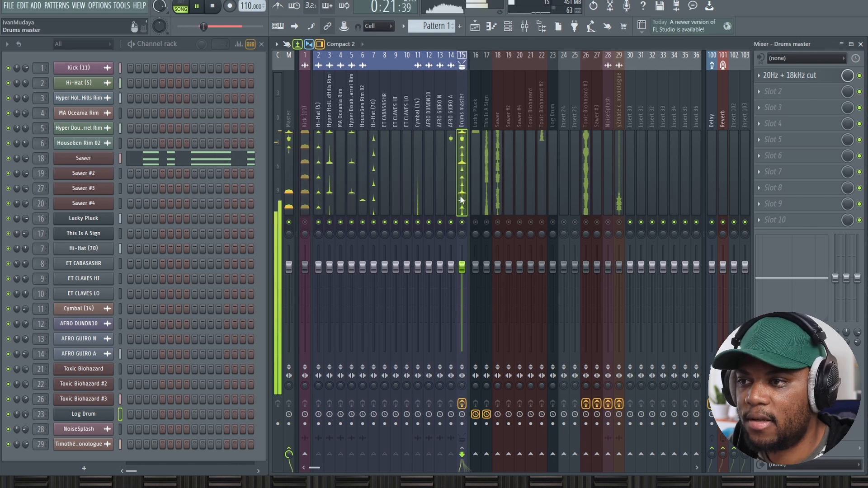
left_click(789, 75)
left_click_drag(491, 94, 586, 113)
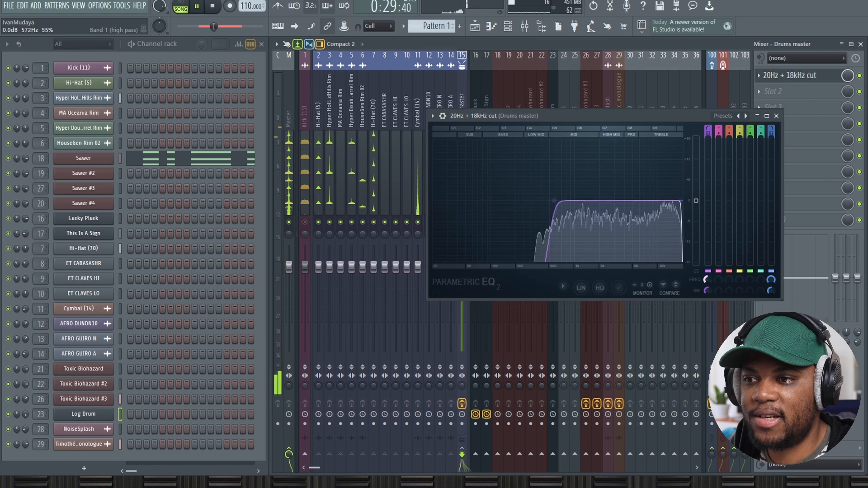
mouse_move(707, 279)
left_mouse_down()
mouse_move(707, 292)
mouse_move(707, 274)
left_mouse_up()
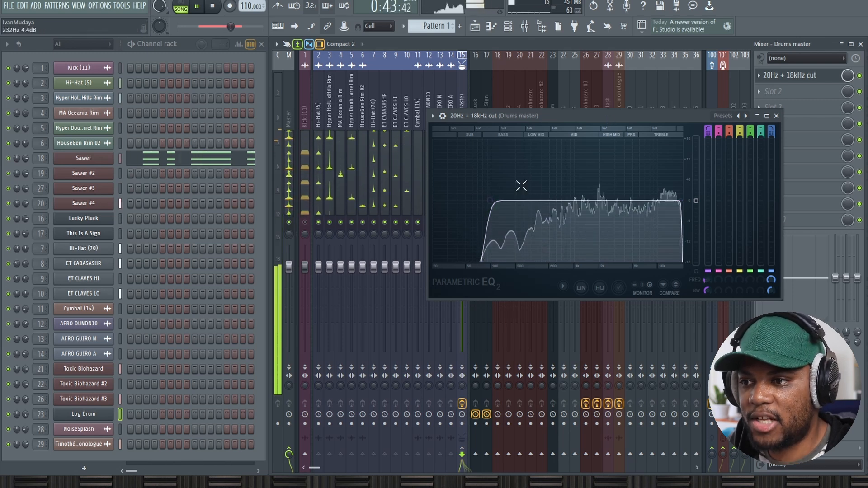
key("space")
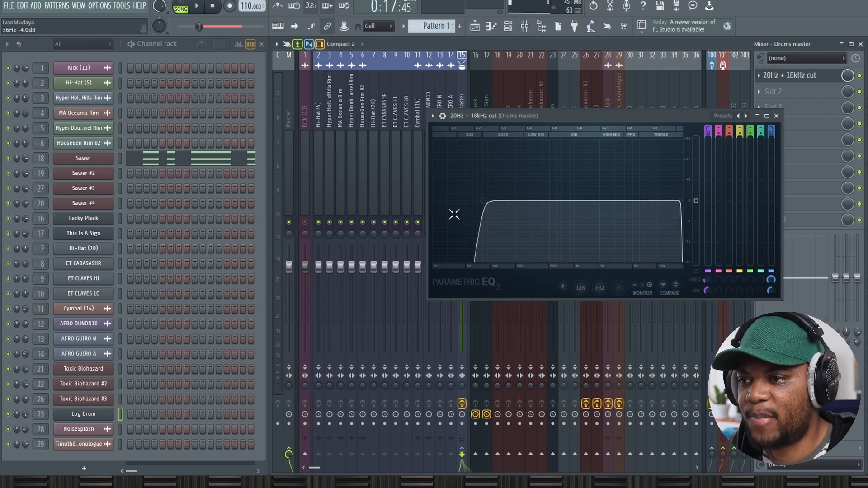
left_click(776, 117)
- Unmute the Kick (11) track during playback to hear it together with the filtered drums
key("space")
left_click(305, 223)
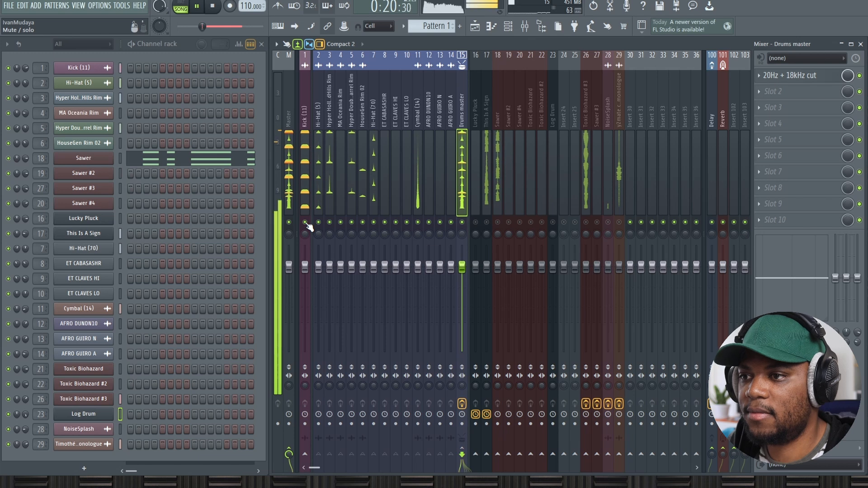
key("space")
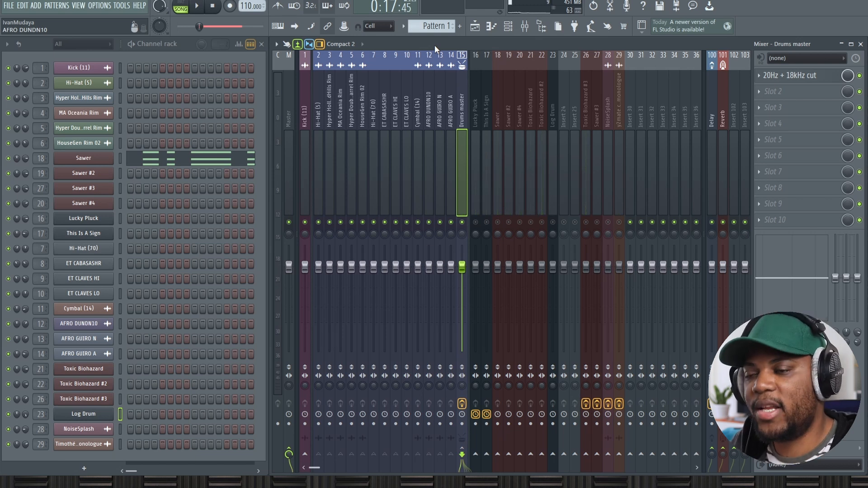
- Isolate Kick (11) by muting tracks 2 to 14 and the Drums master, and start playback
left_click(475, 160)
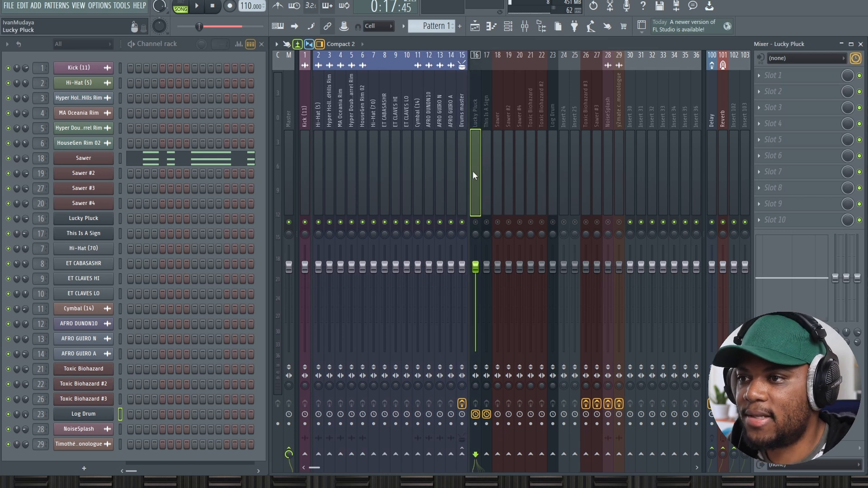
left_click(463, 165)
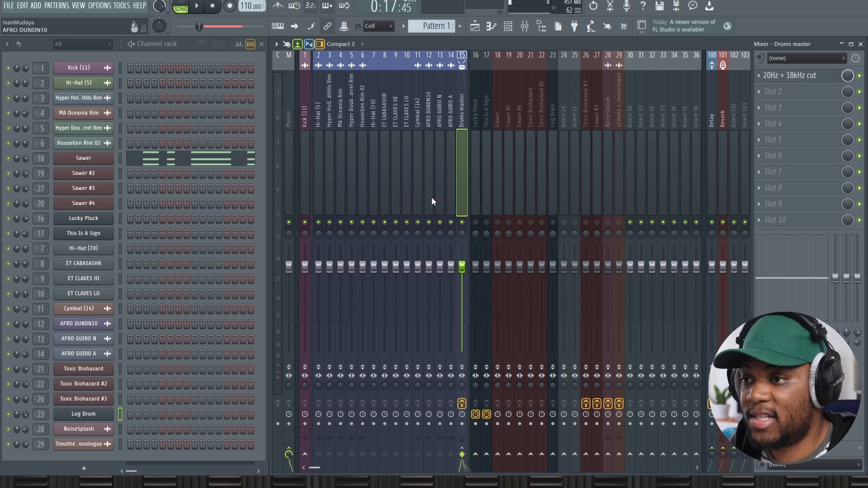
key("space")
key("space")
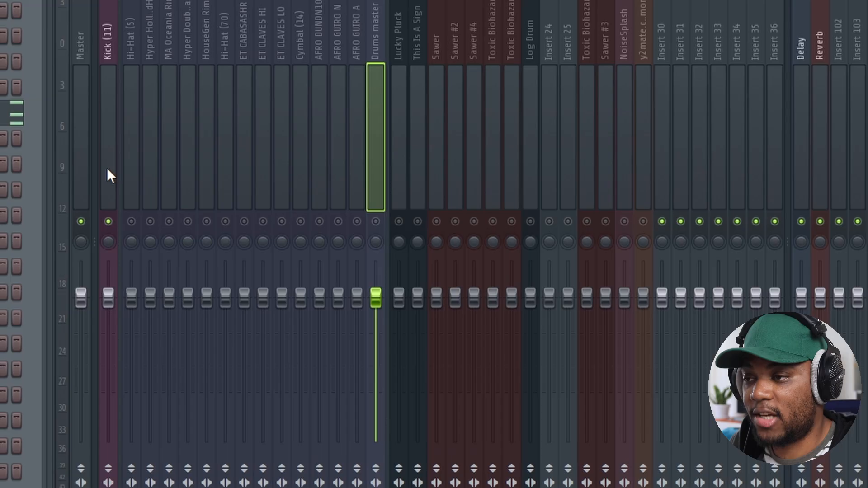
key("space")
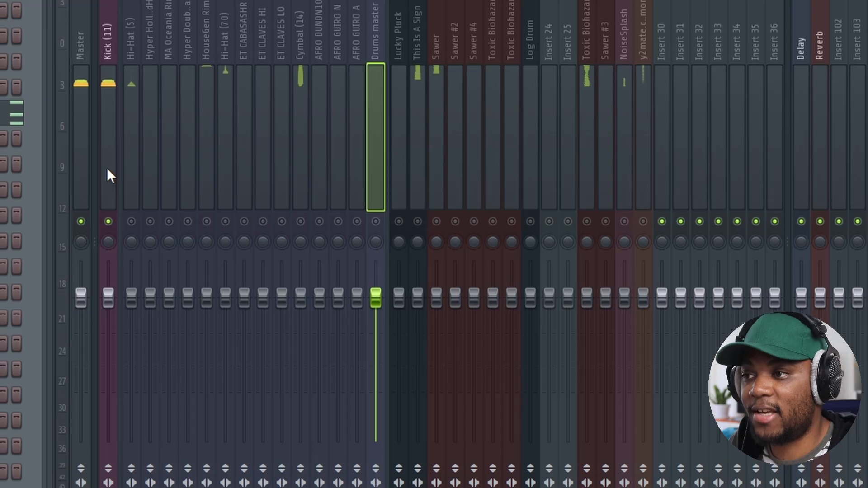
- Unmute Hi-Hat (5) and the Drums master, and lower the Hi-Hat (5) and Kick (11) faders to balance them
left_click(319, 222)
left_click(375, 221)
left_click_drag(131, 298, 109, 306)
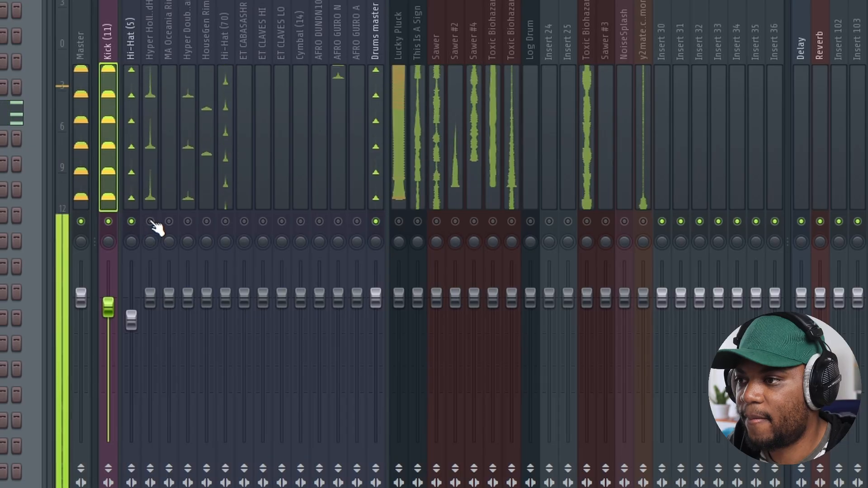
- Unmute the Hyper Holl..dHills Rim track and lower its fader, reduce Hi-Hat (5) further, and pan Hi-Hat (5) slightly left
left_click(151, 222)
left_click_drag(150, 299, 131, 336)
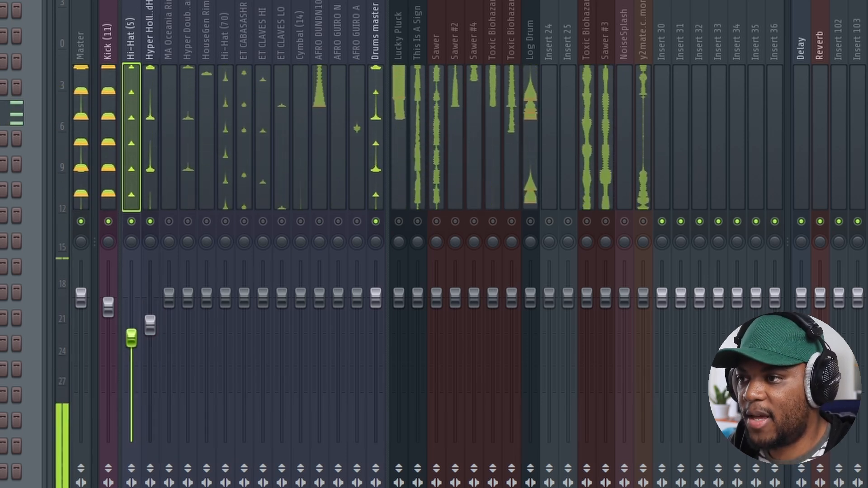
left_click_drag(131, 244, 132, 249)
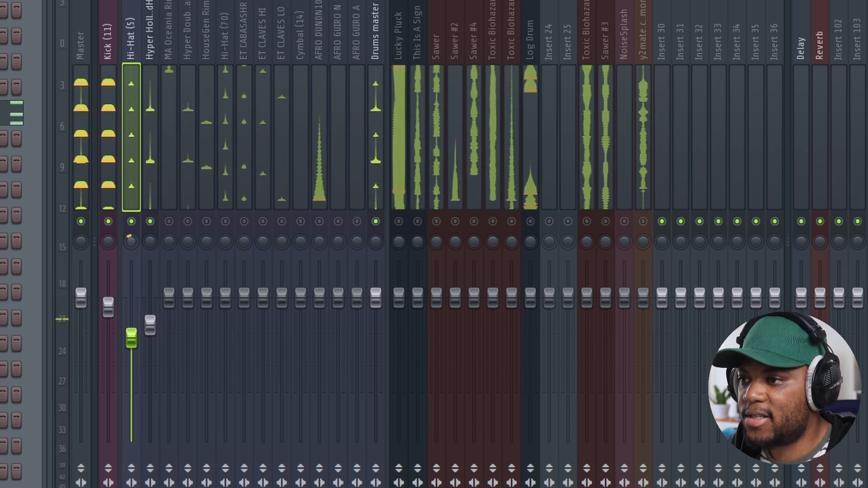
- Unmute the MA Oceania Rim and Hyper Doub..arrel Rim tracks and lower both faders to fit the beat
left_click(169, 221)
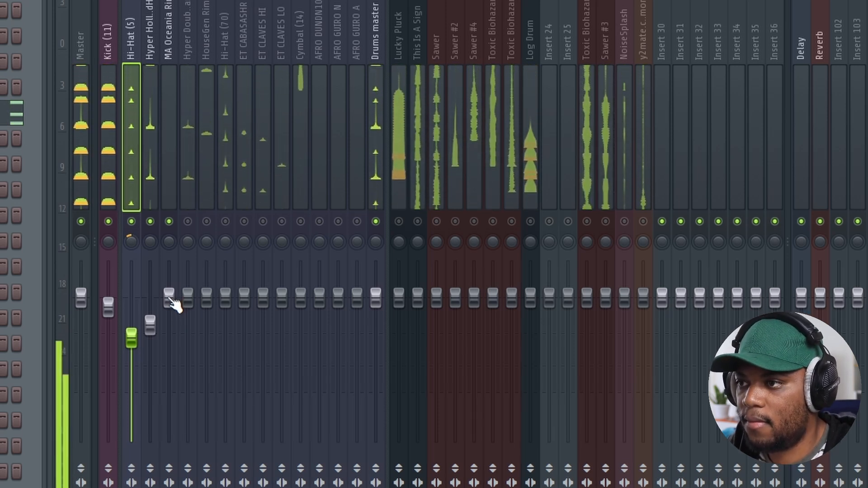
left_click(188, 221)
left_click_drag(189, 299, 189, 313)
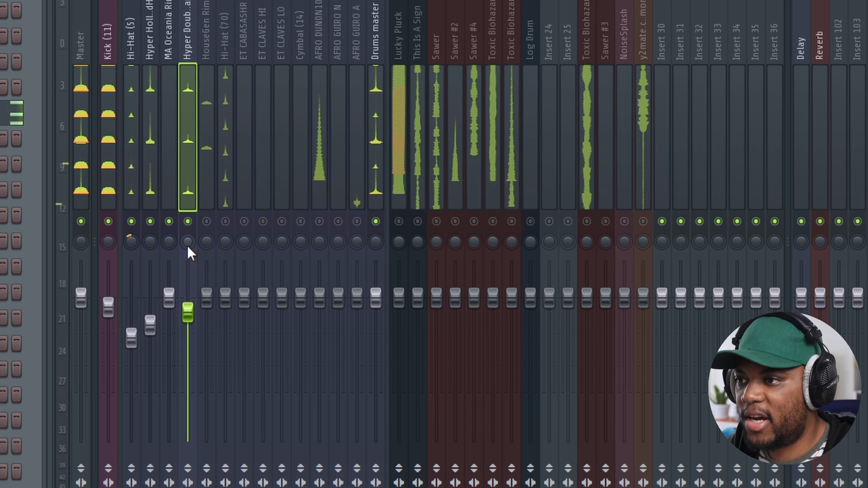
left_click(169, 298)
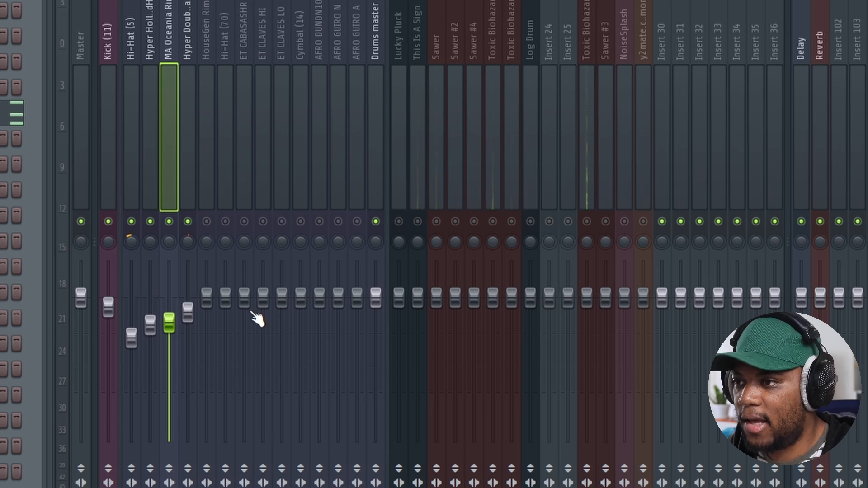
- Unmute HouseGen Rim 02 and Hi-Hat (70) and slightly lower both of their faders
left_click(206, 221)
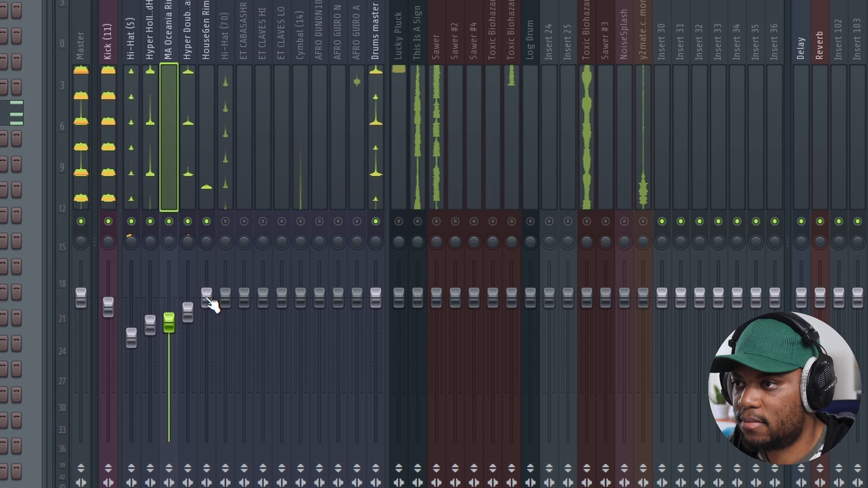
left_click_drag(207, 300, 208, 322)
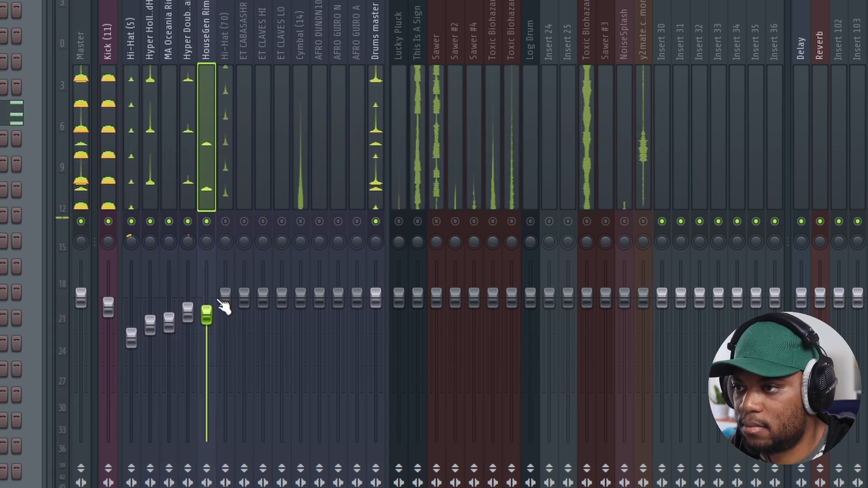
left_click(225, 221)
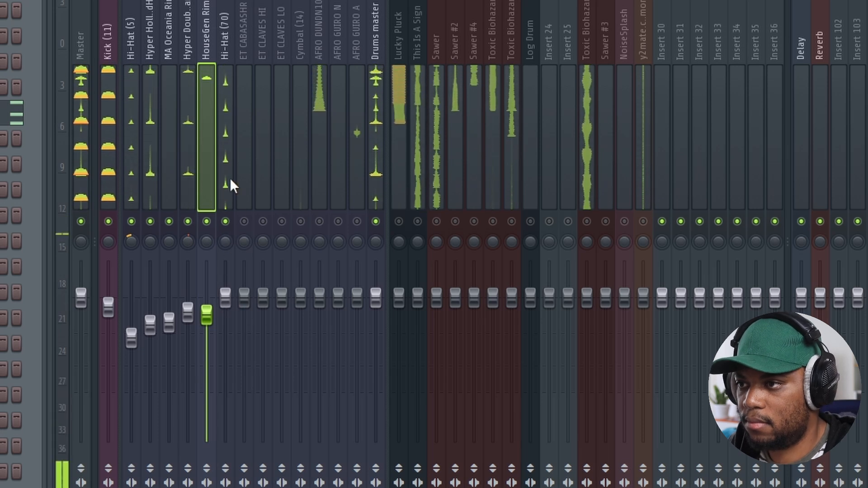
left_click(224, 152)
scroll(234, 312, "down", 3)
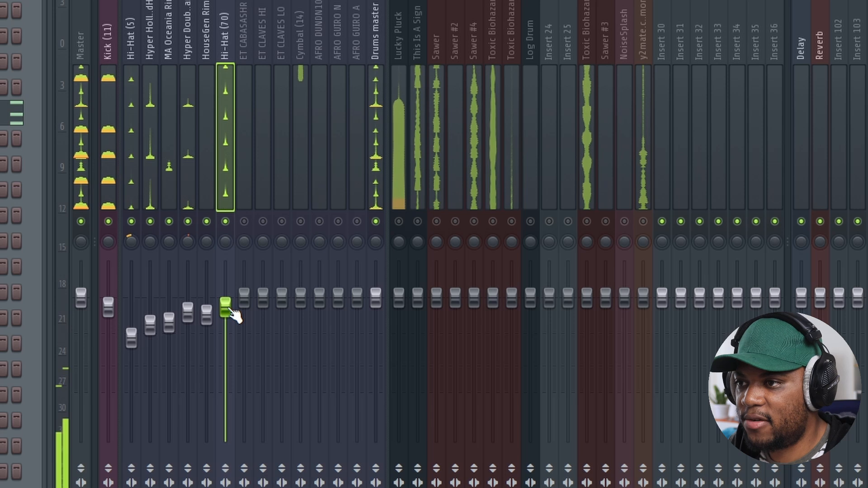
- Unmute Cymbal (14), the three ET tracks and AFRO GUIRO N, and pan ET CLAVES HI right and ET CABASASHR left
left_click(300, 222)
left_click(300, 128)
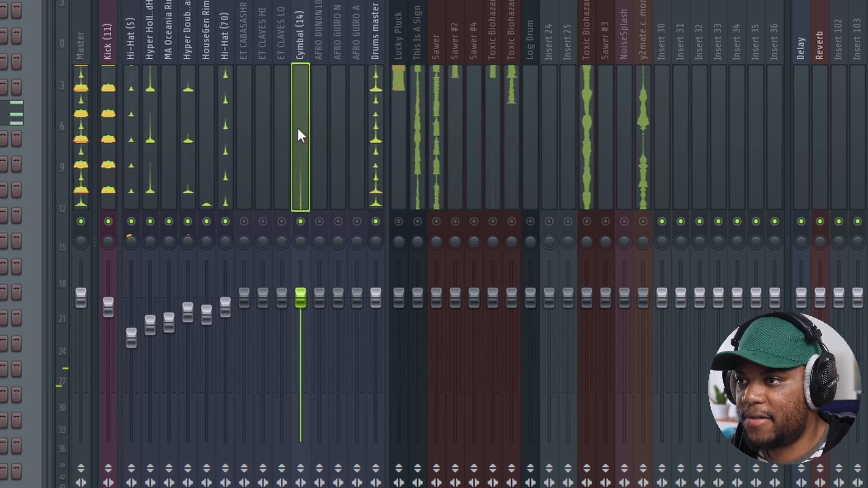
left_click_drag(247, 223, 295, 223)
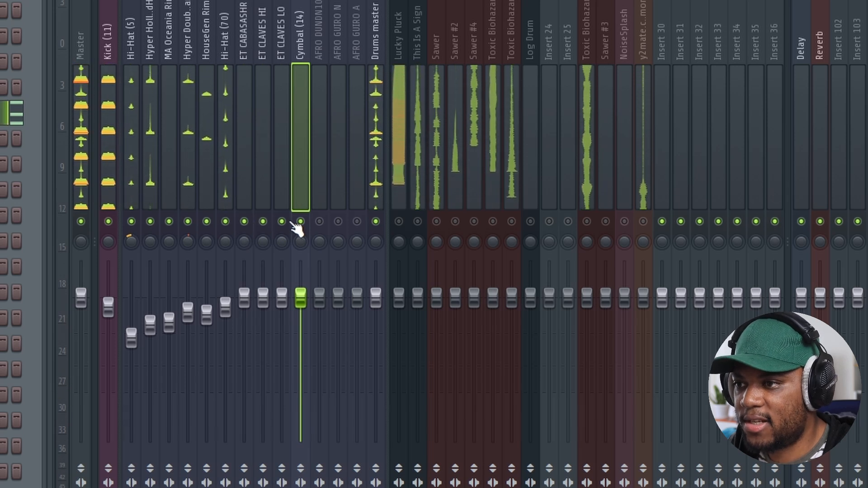
left_click(338, 222)
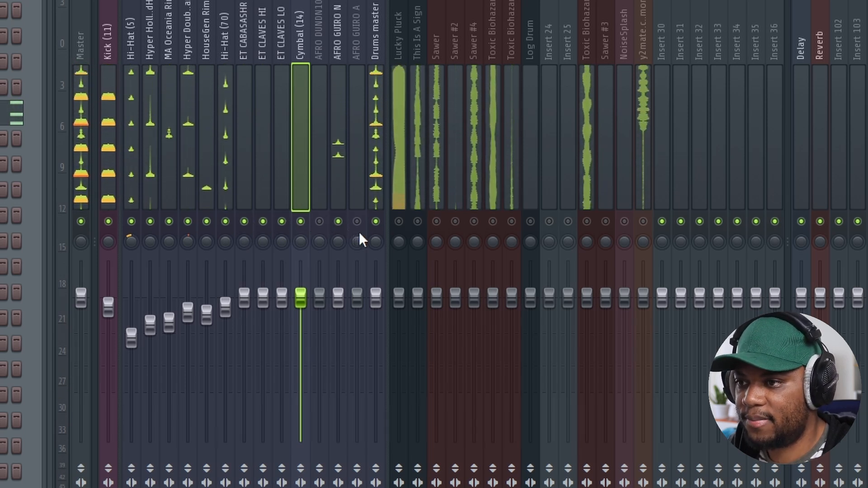
left_click(263, 242)
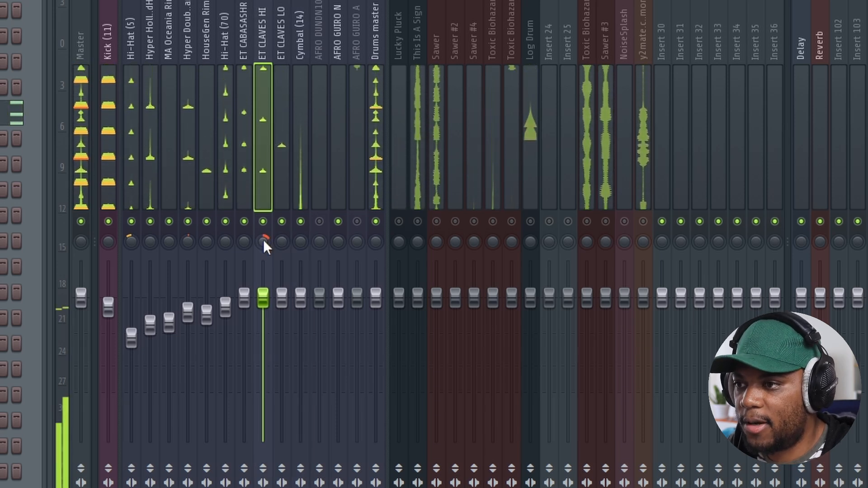
left_click(243, 241)
- Unmute AFRO DUNDN10, lower its fader well below the other percussion, and reduce the Cymbal (14) level
left_click(318, 221)
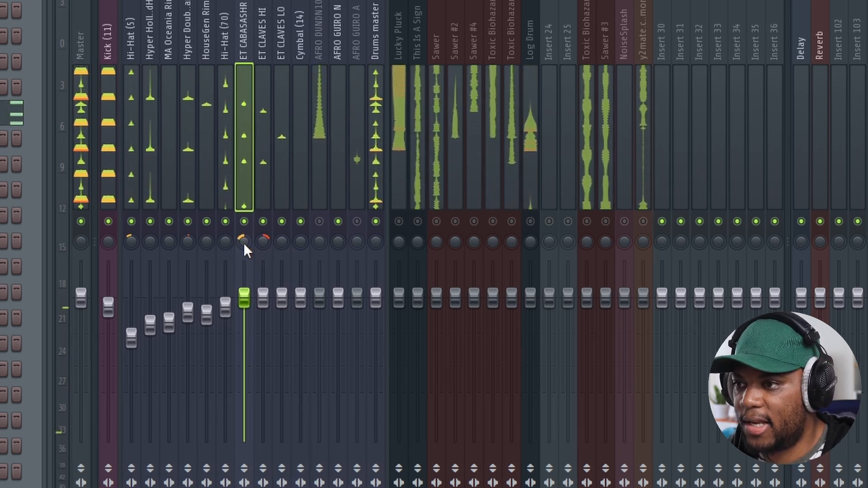
left_click_drag(319, 297, 319, 334)
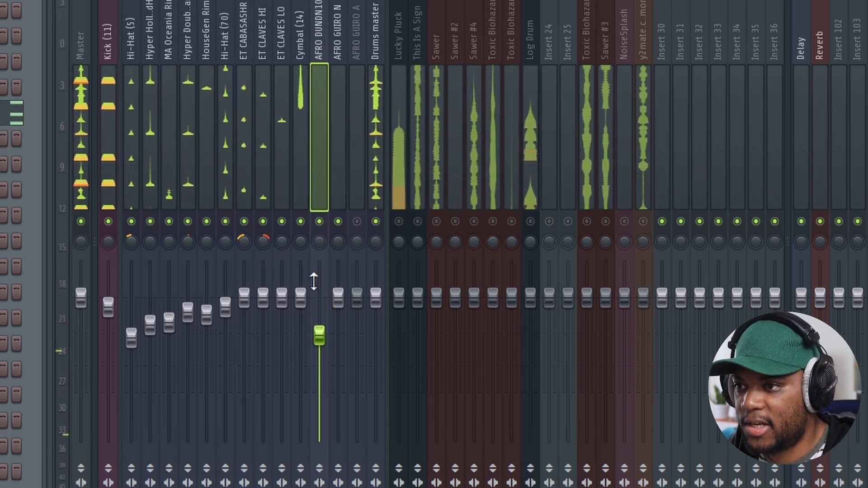
left_click_drag(310, 304, 310, 324)
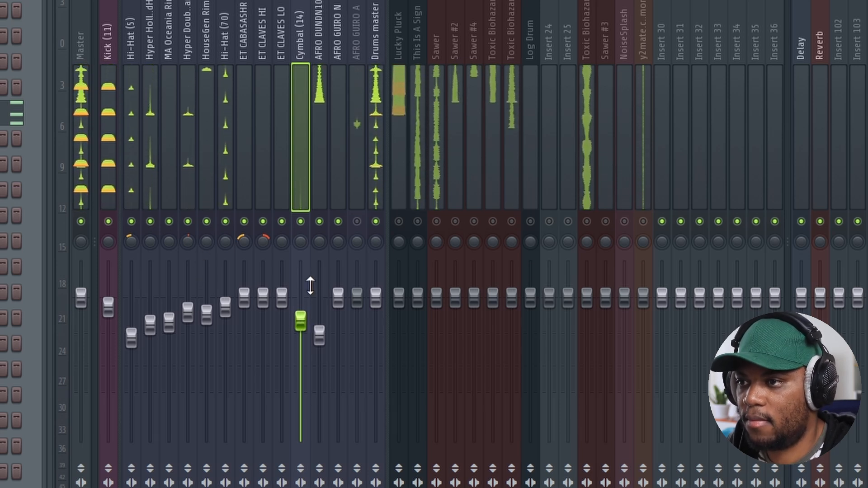
left_click_drag(328, 347, 319, 368)
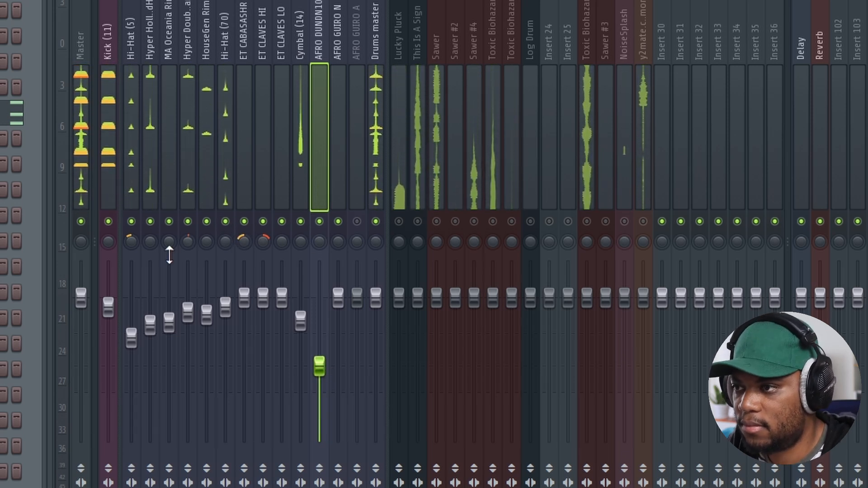
- Refine the drum balance by lowering the Kick (11), Hyper Doub..arrel Rim and AFRO GUIRO N faders
left_click(117, 313)
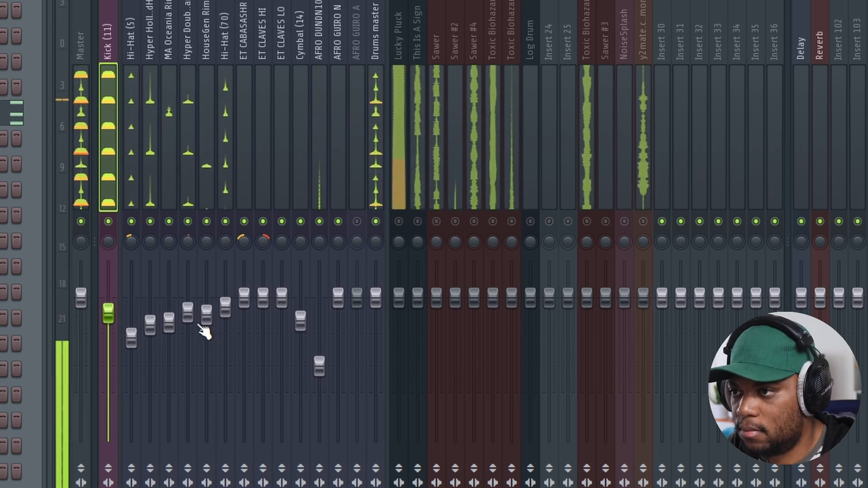
left_click(188, 313)
mouse_move(187, 313)
left_mouse_down()
mouse_move(188, 333)
mouse_move(188, 319)
left_mouse_up()
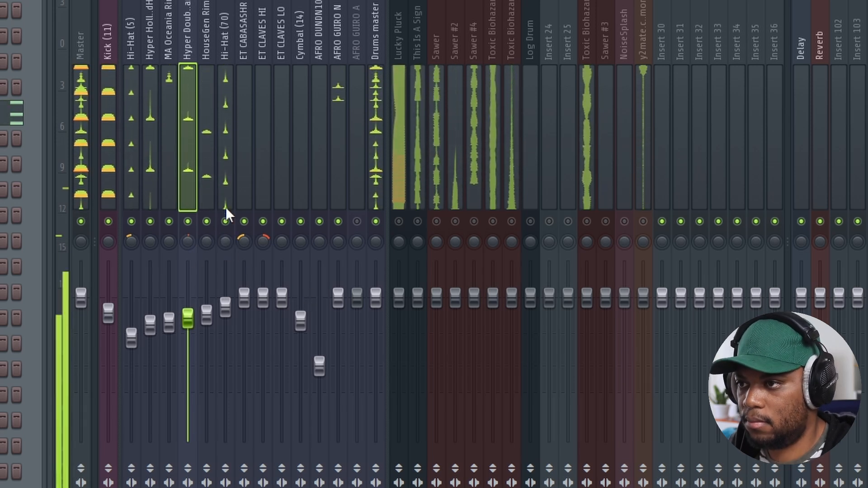
left_click_drag(338, 298, 337, 323)
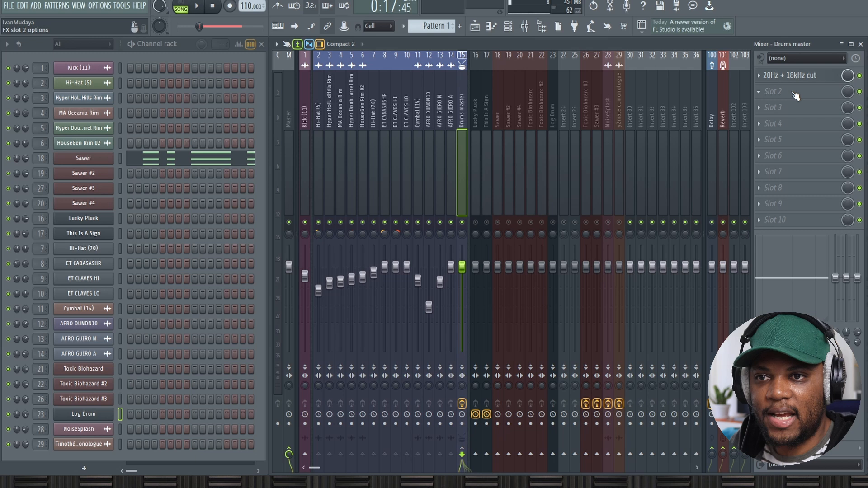
- Load Transient Processor in the second effect slot of Drums master and raise its Attack well above center during playback
left_click(793, 92)
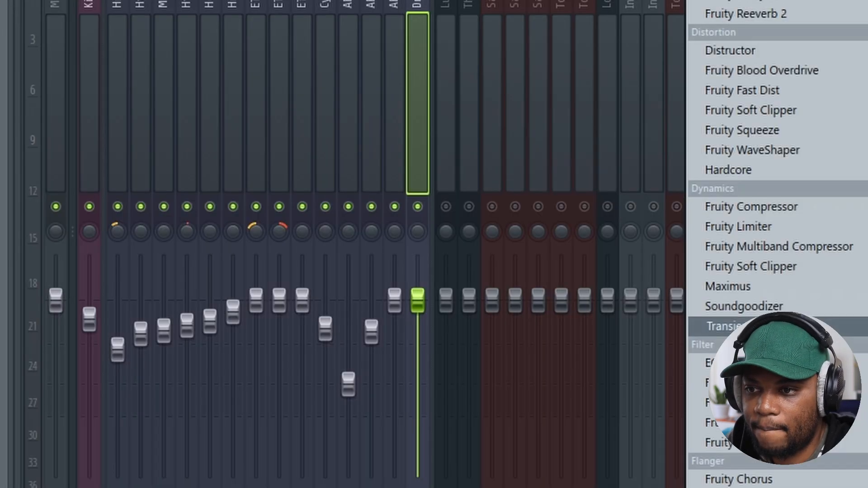
left_click(622, 279)
key("space")
left_click_drag(0, 0, 431, 57)
left_click_drag(266, 170, 265, 158)
left_click_drag(260, 155, 260, 124)
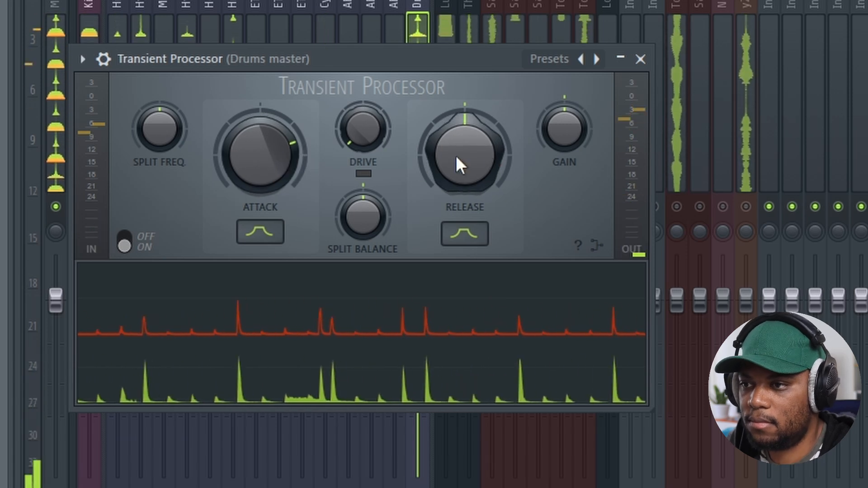
- Lower the Transient Processor's Release below center and nudge its Attack slightly higher
left_click_drag(470, 148, 470, 172)
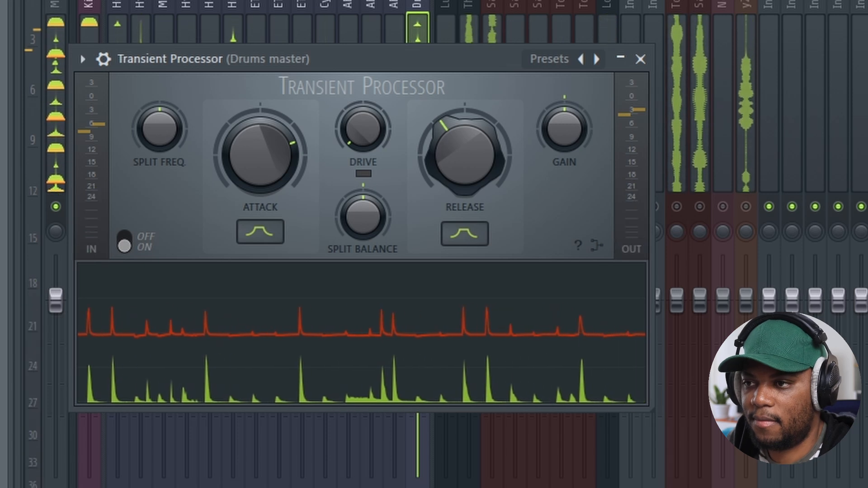
mouse_move(465, 154)
left_mouse_down()
mouse_move(464, 137)
mouse_move(464, 151)
left_mouse_up()
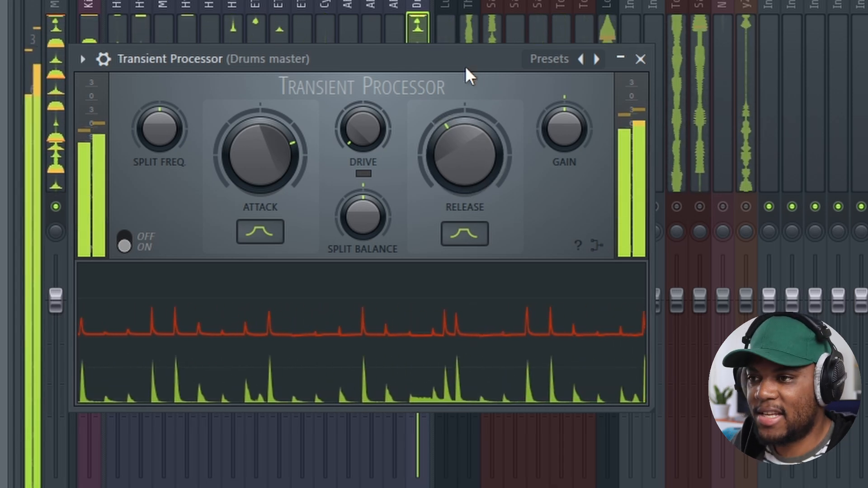
left_click_drag(271, 160, 271, 148)
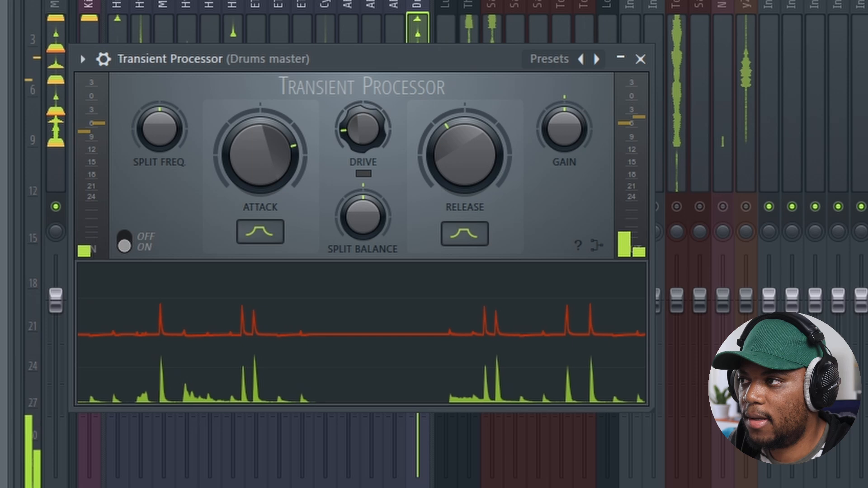
- Raise the Transient Processor's Drive to its midpoint and close the plugin
left_click_drag(363, 128, 363, 113)
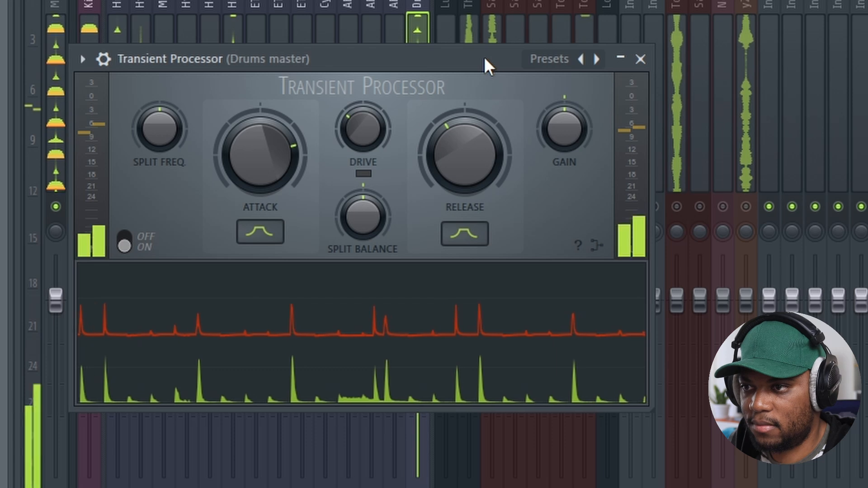
left_click_drag(358, 128, 358, 110)
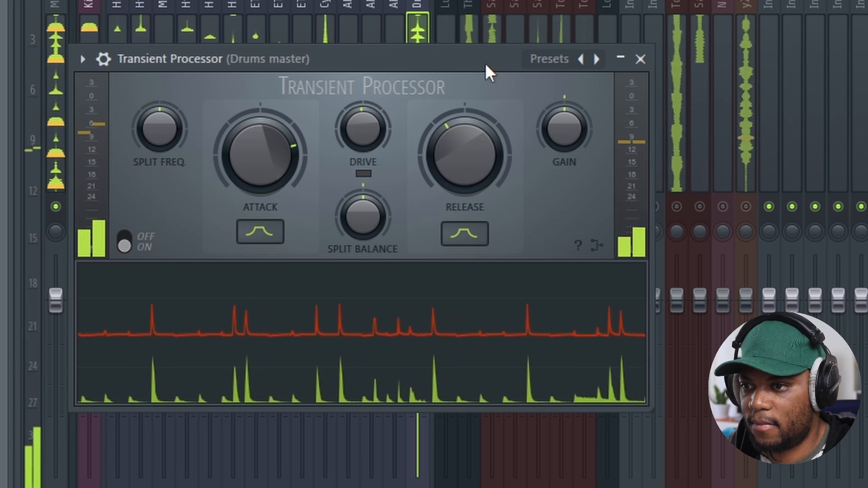
left_click(640, 60)
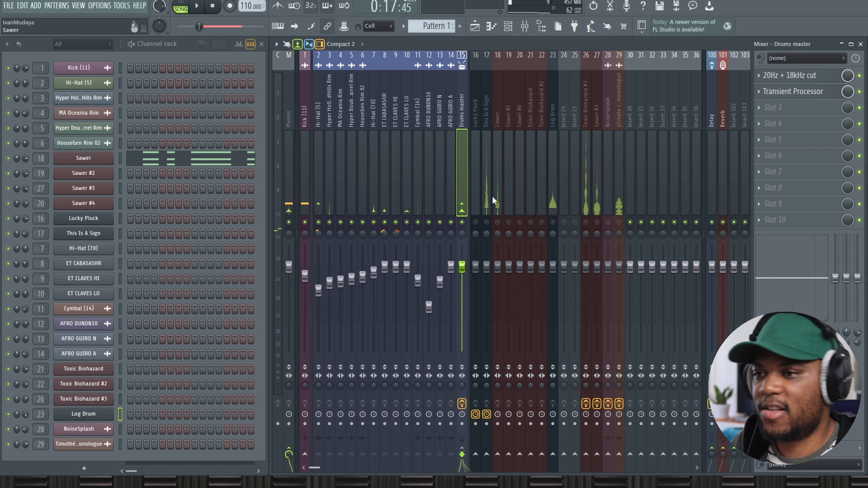
- Unmute This Is A Sign, the Sawer tracks 18 to 20, Toxic Biohazard, #2 and #3, and the monologue track during playback
left_click(473, 180)
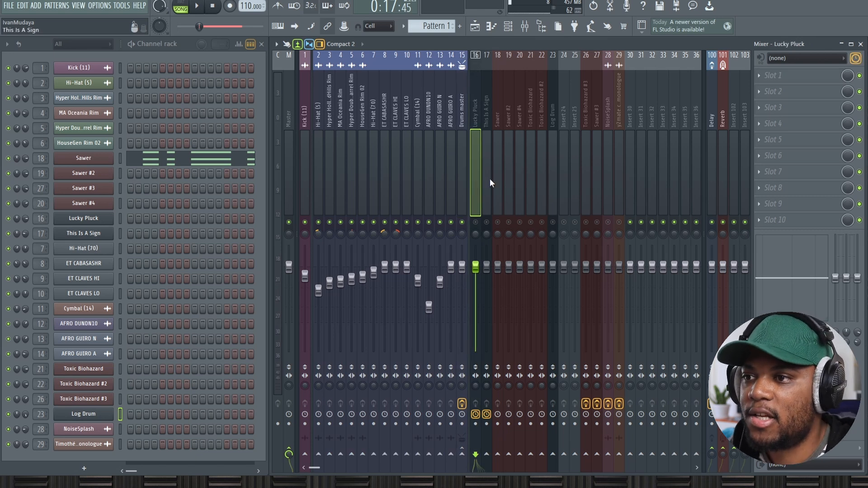
left_click(497, 221)
left_click(476, 222)
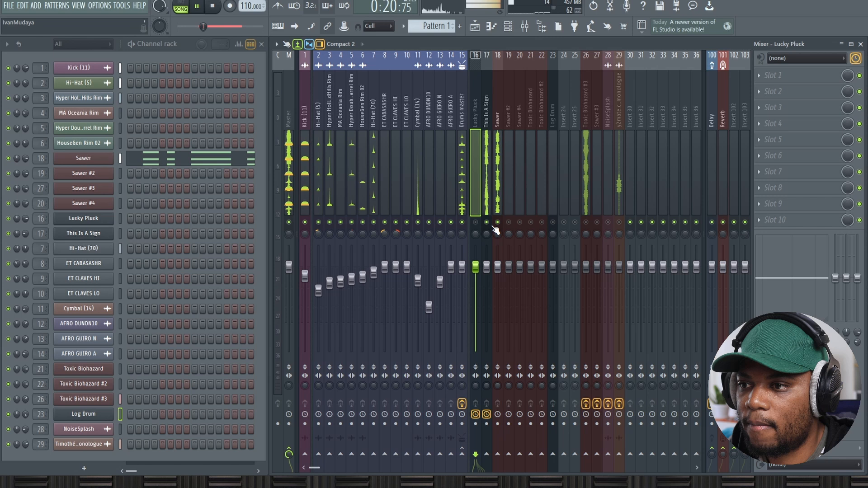
left_click(509, 222)
left_click(519, 222)
left_click(531, 222)
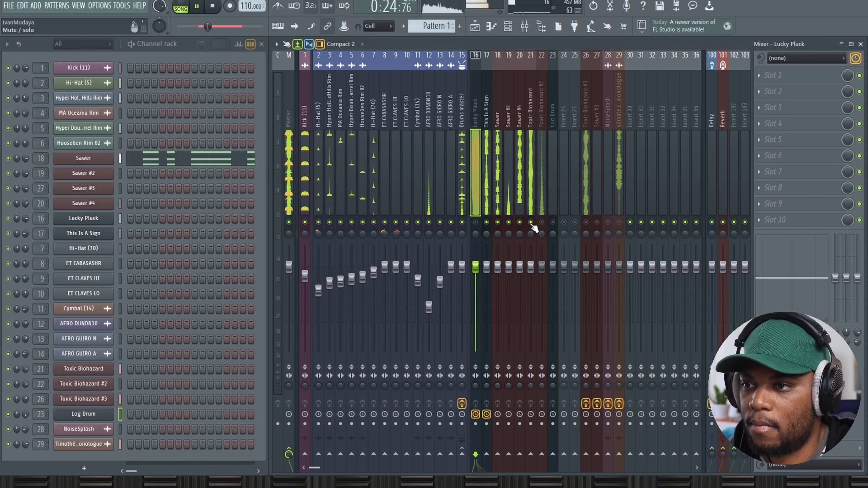
left_click(541, 222)
left_click(586, 222)
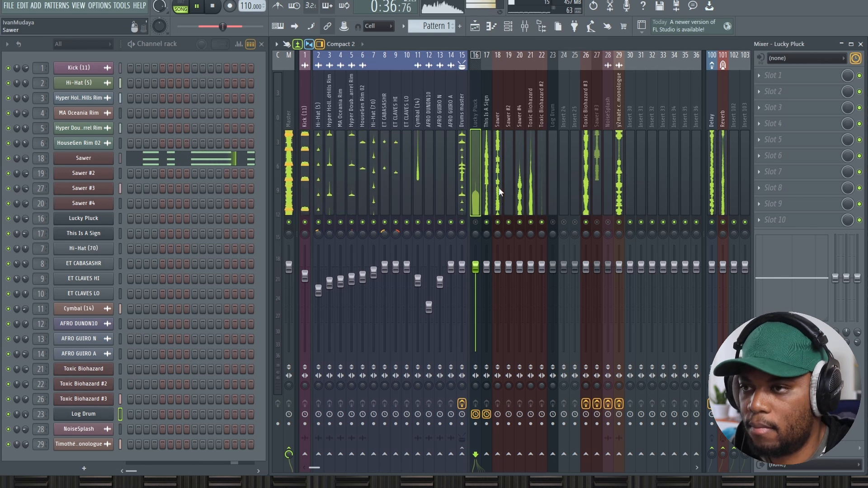
- Move the empty Insert 30 mixer track to position 23, directly after Toxic Biohazard #2
left_click(486, 186)
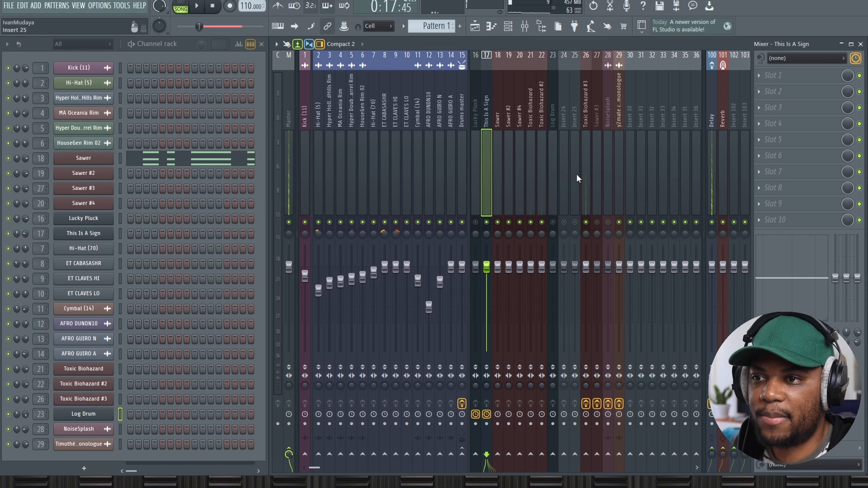
left_click(630, 169)
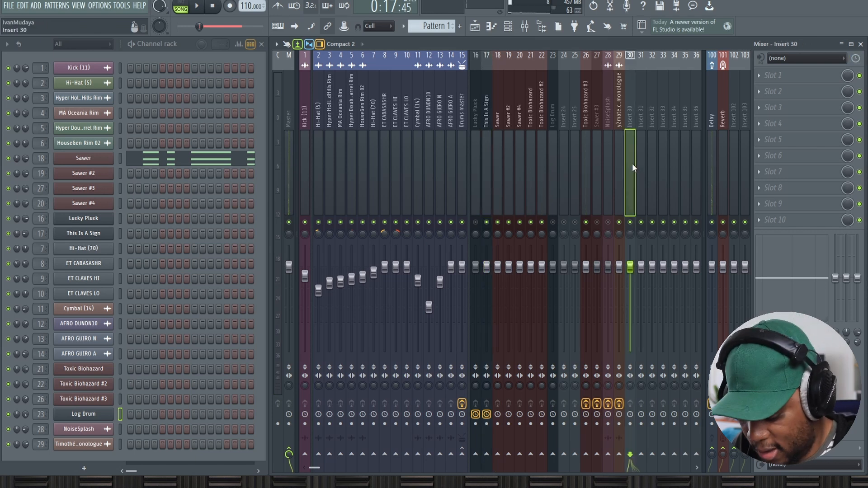
key("alt+Left")
key("alt+Left")
key("alt+Left")
key("alt+Left")
key("alt+Left")
key("alt+Left")
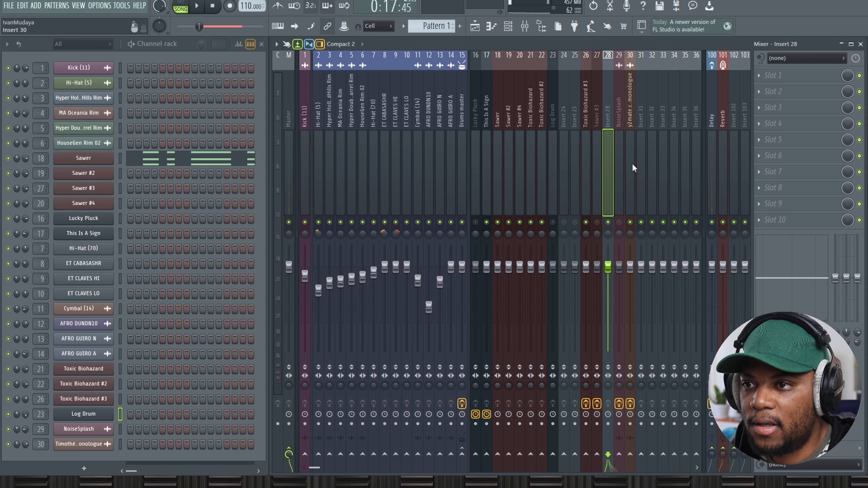
key("alt+Left")
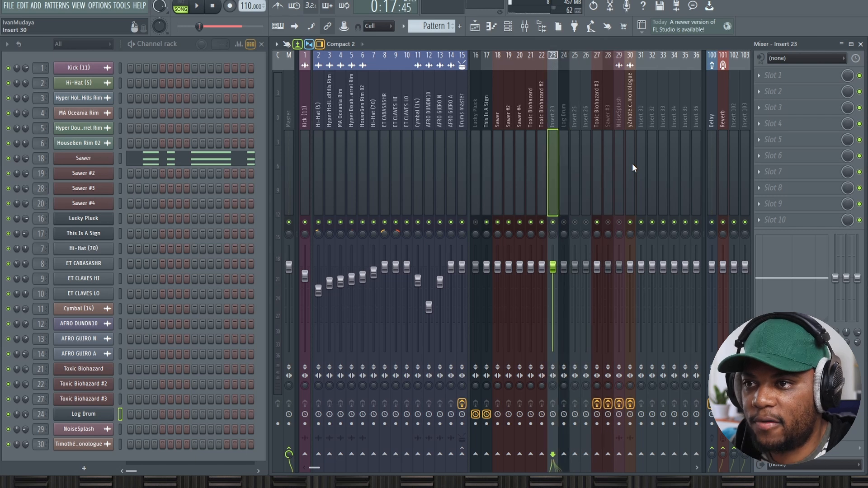
- Route the synth tracks 16 to 22 into Insert 23 as a submix named "Synths master"
left_click_drag(473, 149, 557, 145)
left_click(508, 160)
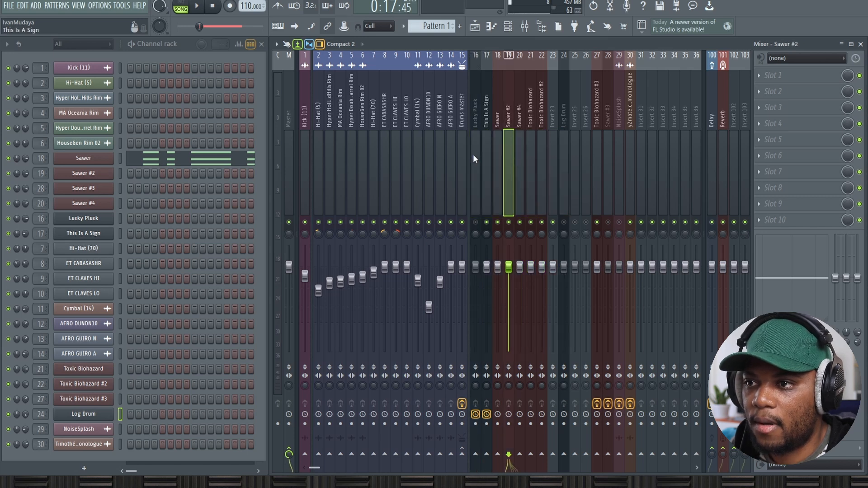
left_click_drag(474, 154, 555, 143)
right_click(554, 144)
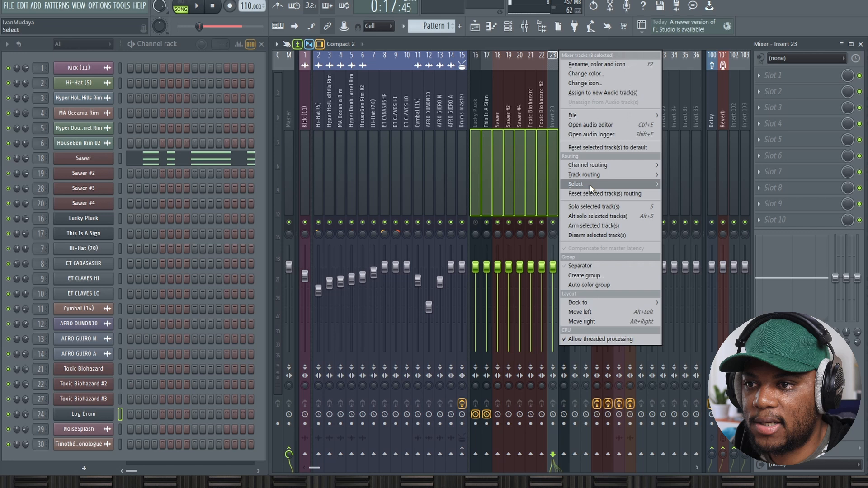
mouse_move(600, 175)
left_click(695, 228)
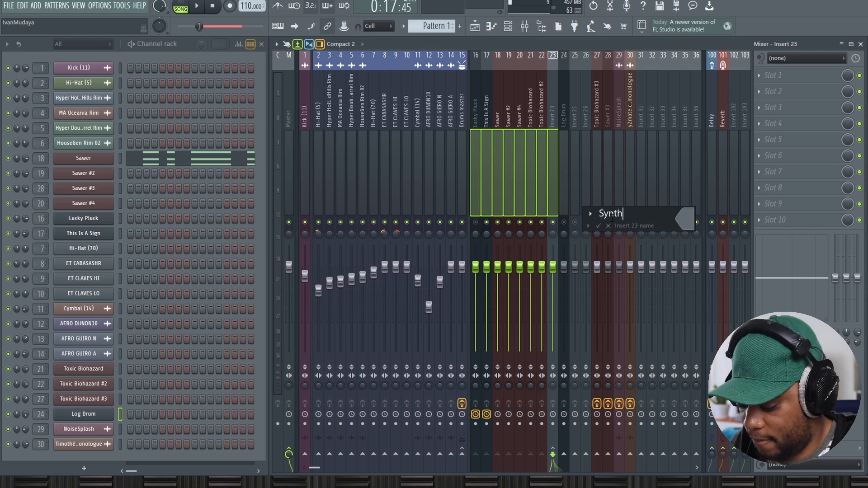
left_click(599, 226)
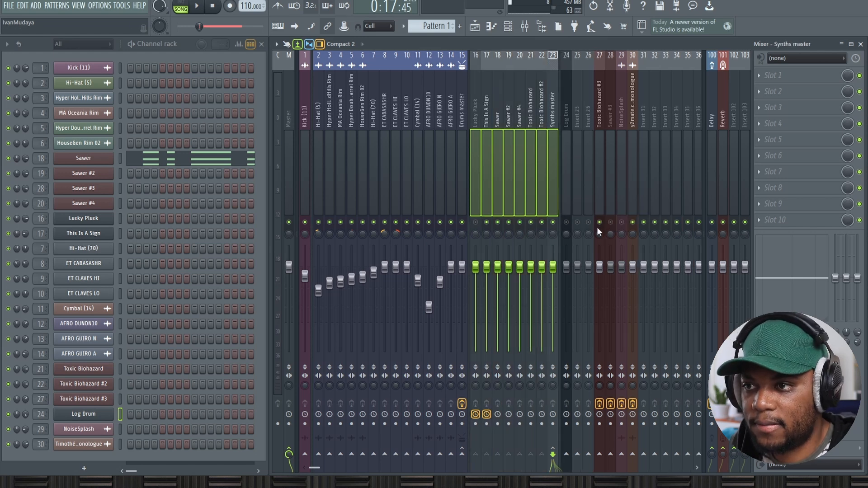
- Unmute Lucky Pluck and play the song to check the synths feeding Synths master
left_click(494, 163)
key("space")
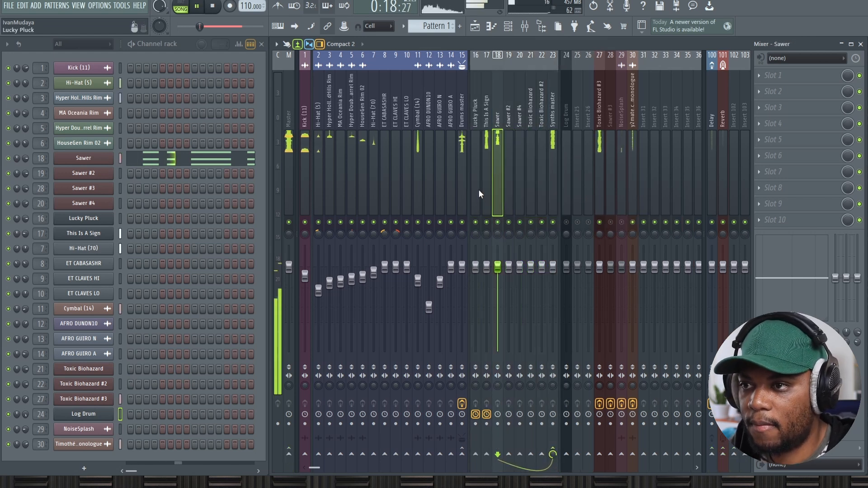
left_click(552, 161)
key("space")
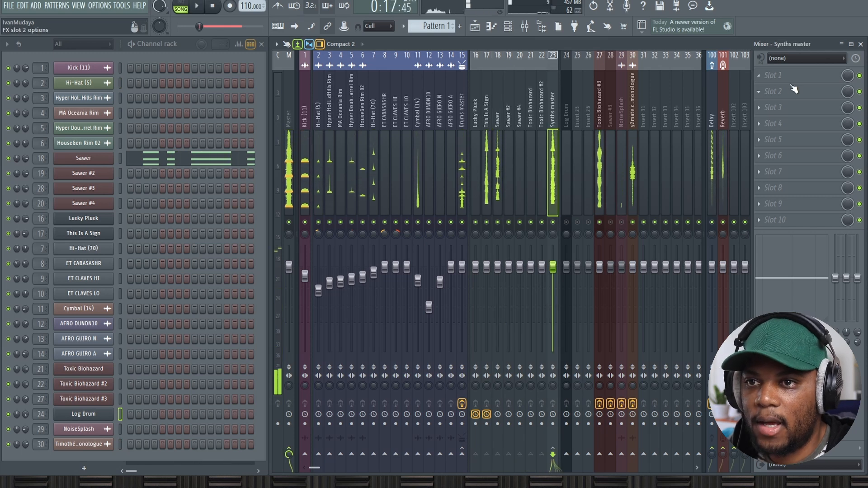
- Load Fruity Parametric EQ 2 in the first effect slot of Synths master and apply its 20Hz + 18kHz cut preset
left_click(773, 75)
mouse_move(771, 89)
left_click(646, 325)
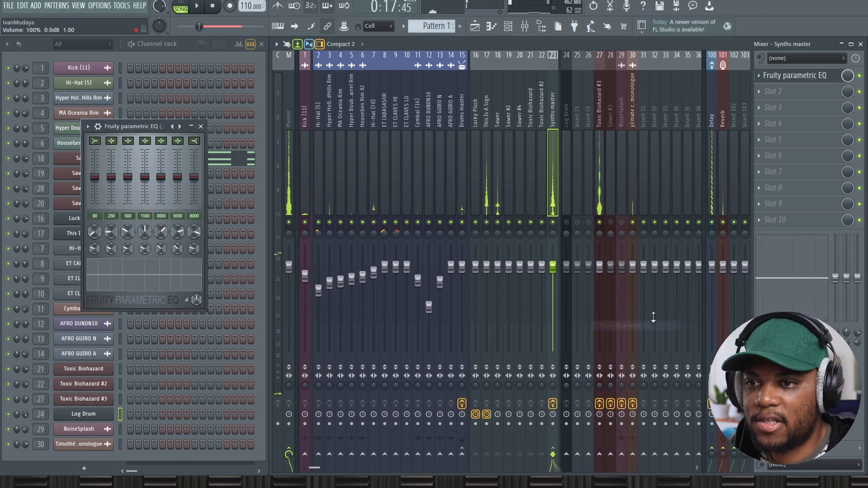
left_click(768, 76)
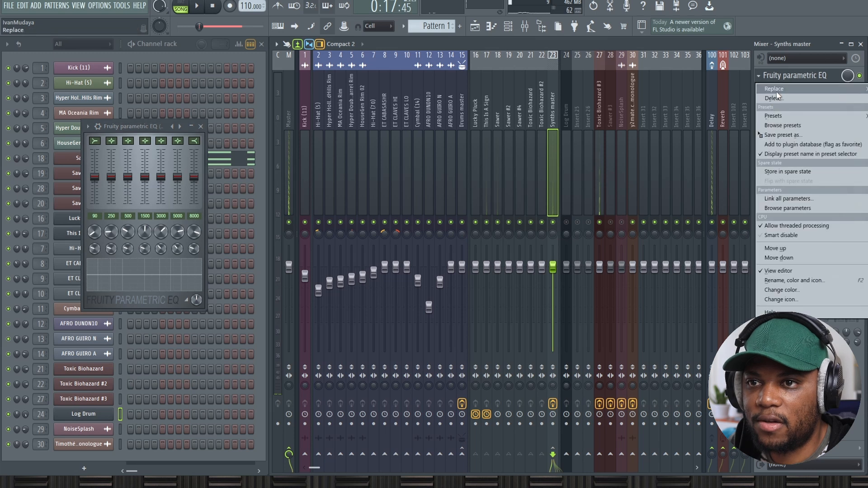
mouse_move(774, 89)
left_click(633, 335)
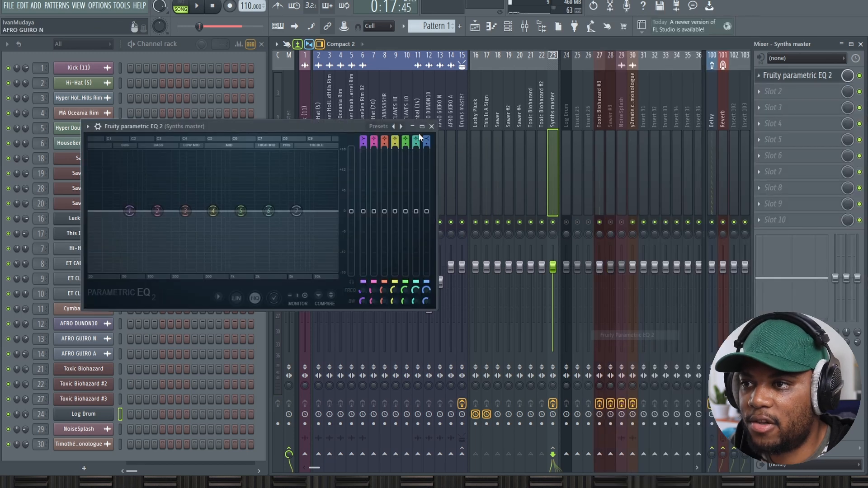
left_click(401, 126)
left_click(430, 161)
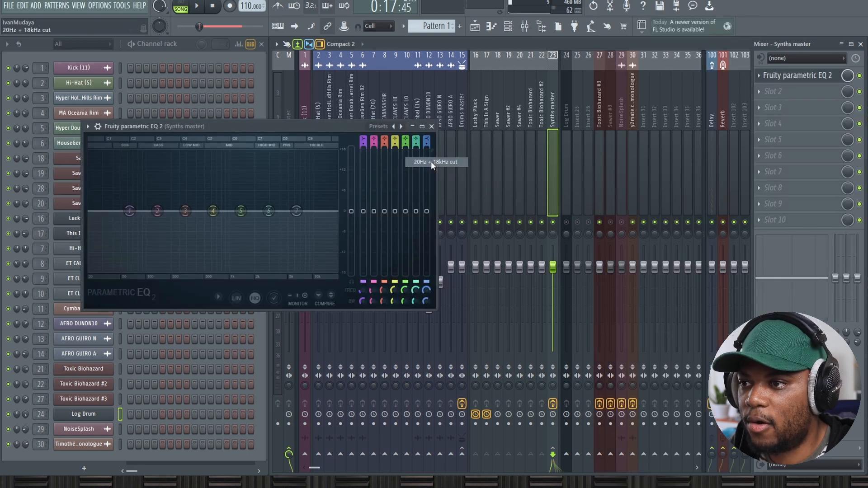
- Raise the Synths master EQ's band 1 high-pass cutoff to 166 Hz while the song plays
left_click_drag(281, 130, 389, 130)
key("space")
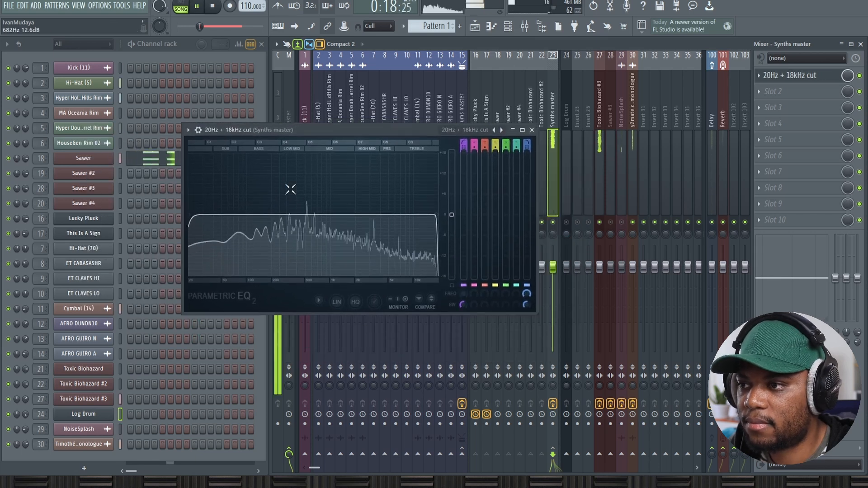
left_click_drag(463, 295, 463, 275)
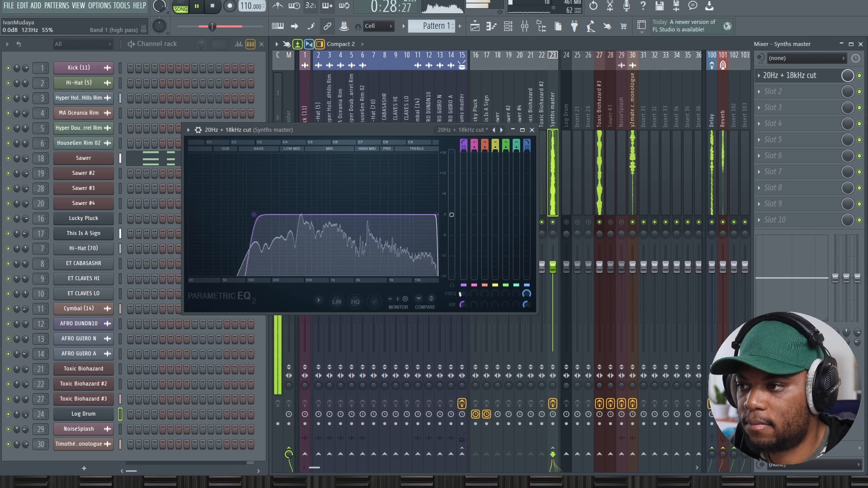
left_click_drag(462, 274, 463, 272)
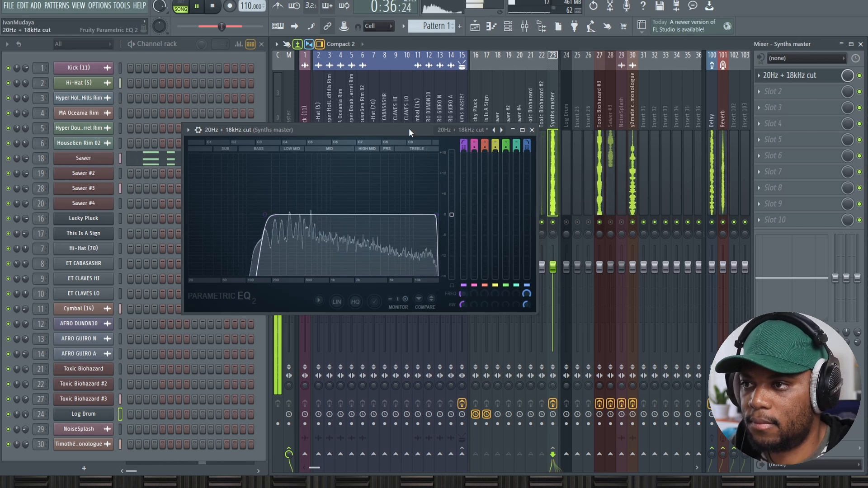
key("space")
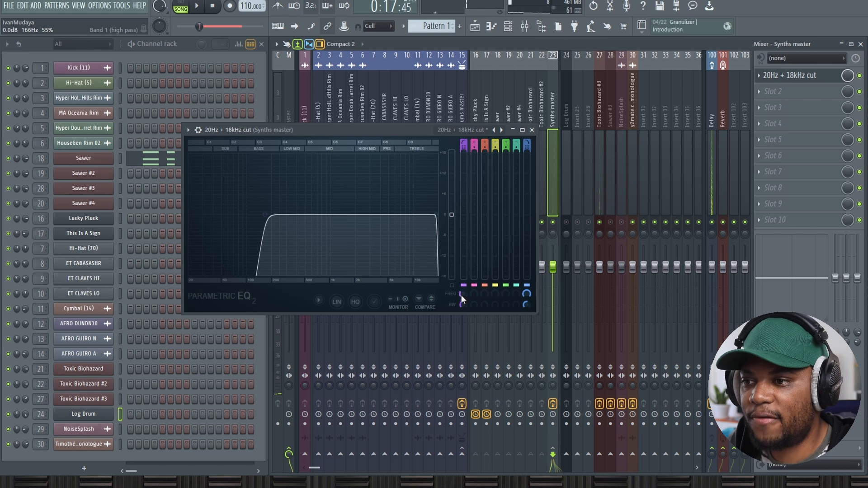
- Mute Drums master and lower the Synths master EQ's high-pass cutoff to near the low end of the spectrum
left_click_drag(415, 132, 393, 173)
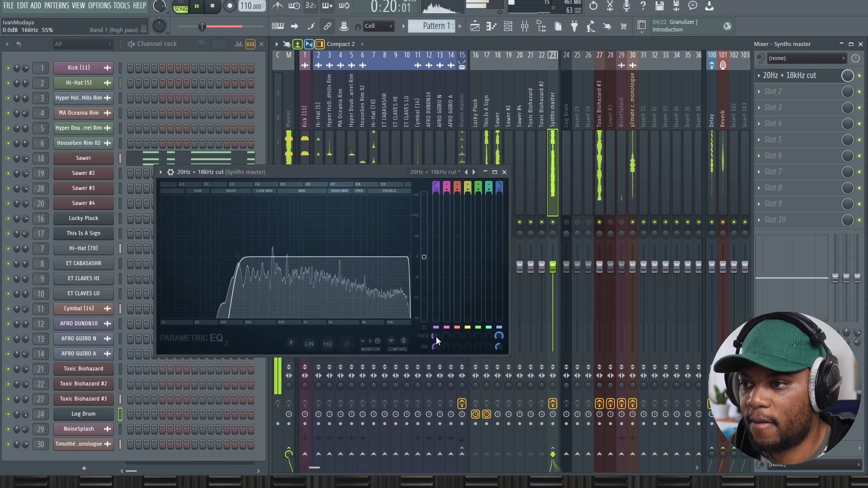
left_click_drag(435, 336, 435, 362)
left_click_drag(311, 177, 225, 138)
- Reroute Lucky Pluck from Synths master straight to the Master track
left_click(476, 190)
key("space")
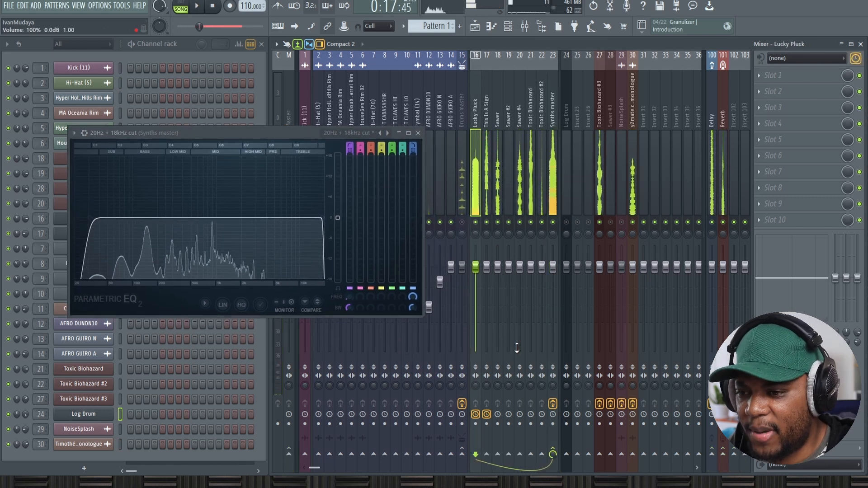
left_click(553, 452)
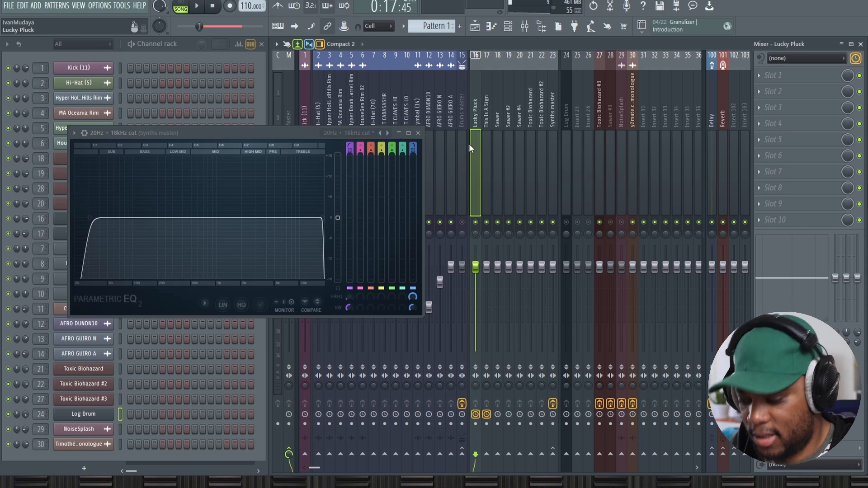
- Move the Lucky Pluck mixer track to position 22, directly before Synths master
key("alt+Right")
key("alt+Right")
key("alt+Right")
key("alt+Right")
key("alt+Right")
key("alt+Right")
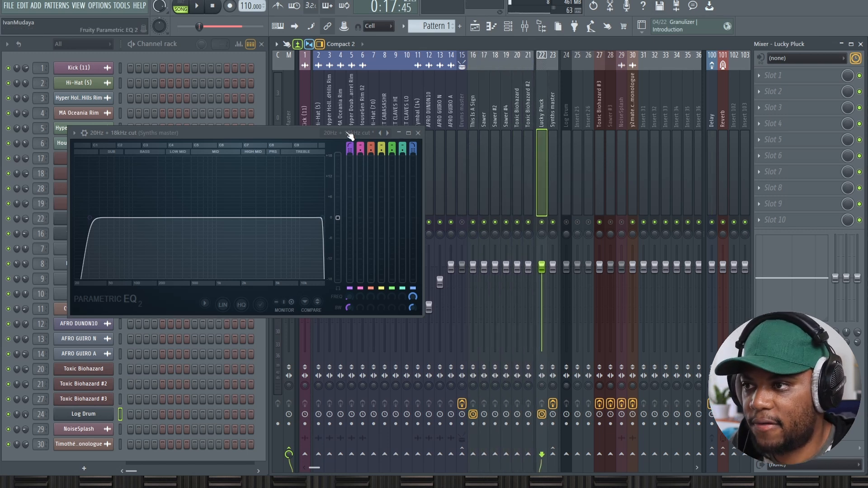
- Raise the Synths master EQ's band 1 high-pass cutoff to about 80 Hz, check it during playback, and close the EQ
key("space")
left_click_drag(296, 134, 323, 118)
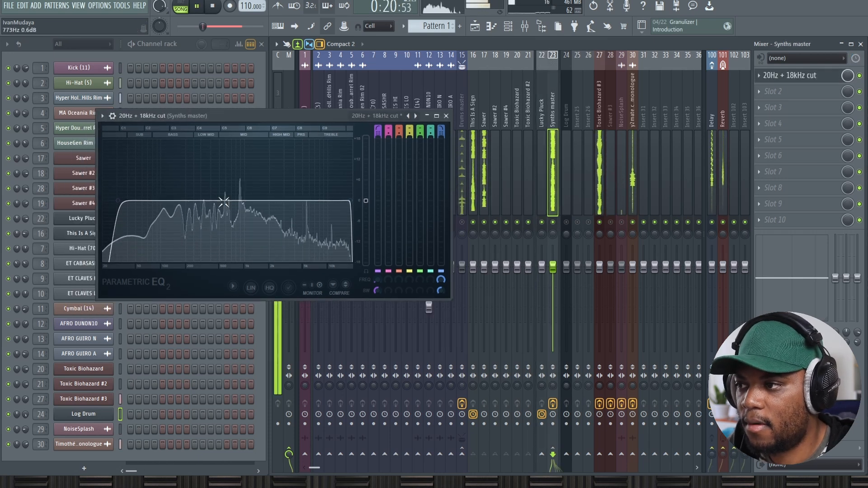
key("space")
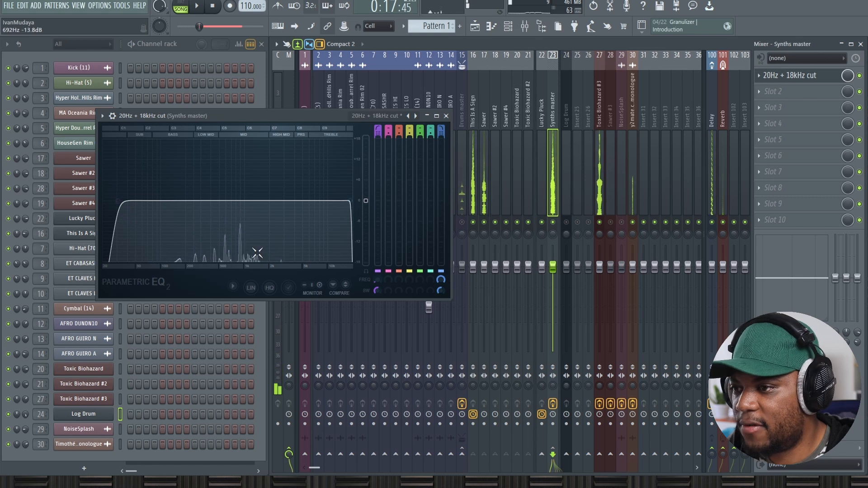
left_click_drag(375, 284, 376, 279)
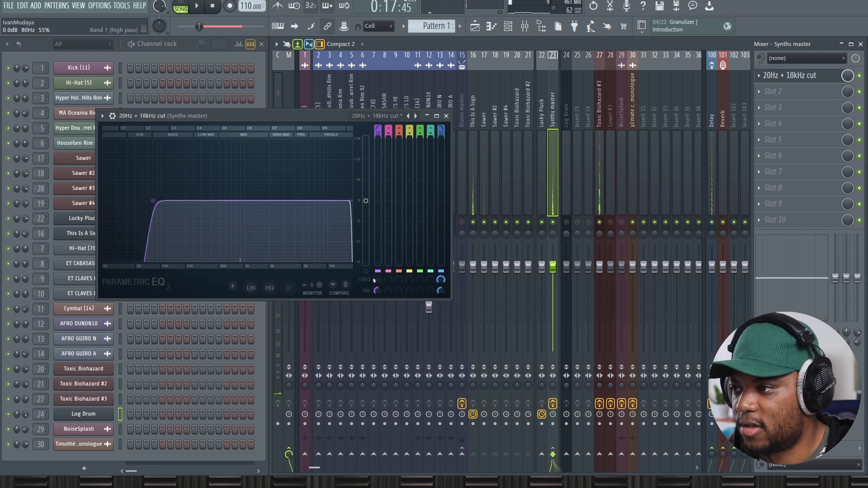
key("space")
left_click_drag(377, 284, 377, 280)
left_click(446, 116)
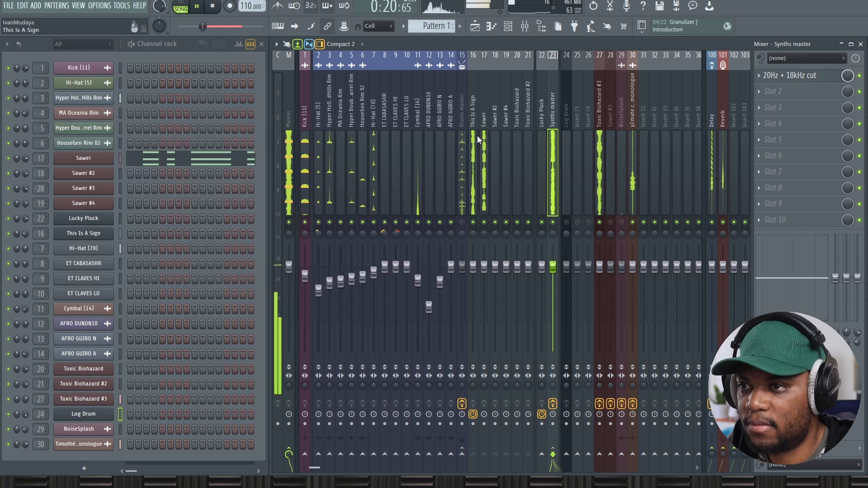
- Mute Lucky Pluck, select Synths master, and play the song to hear the remaining synths
left_click(527, 138)
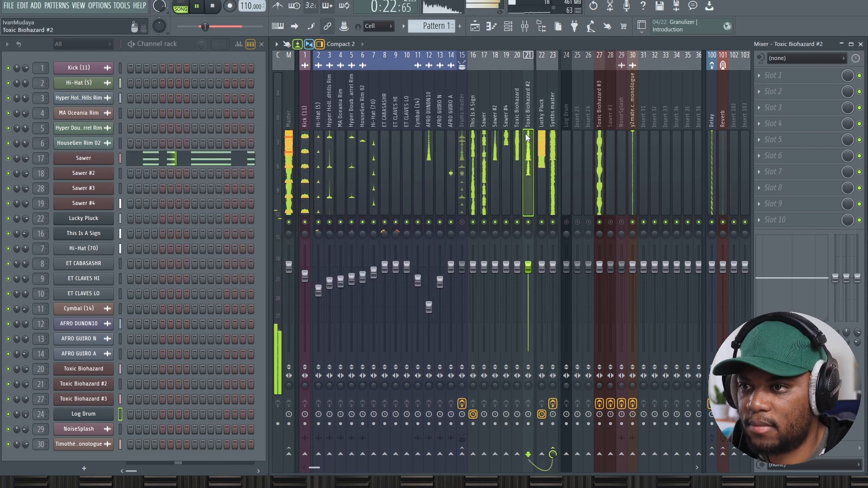
left_click(542, 223)
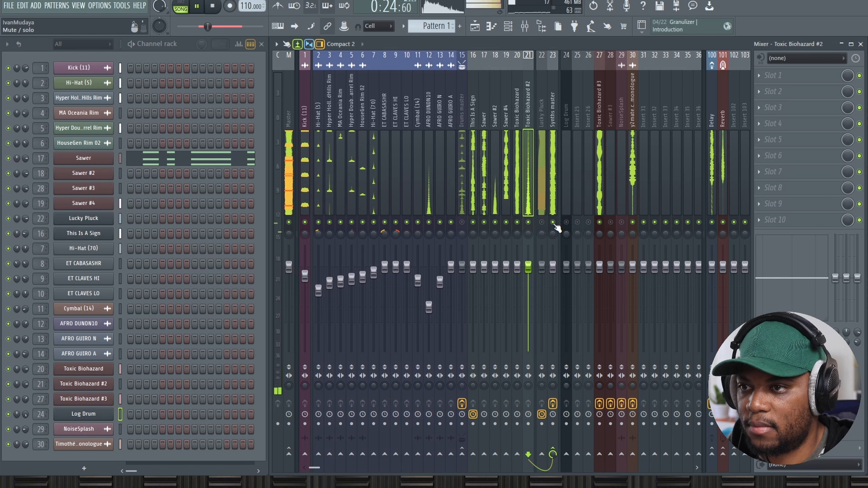
left_click(551, 189)
key("space")
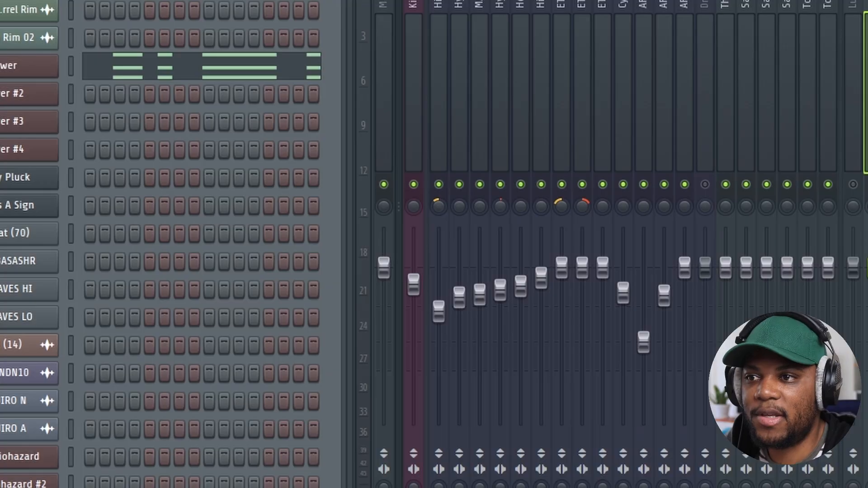
key("space")
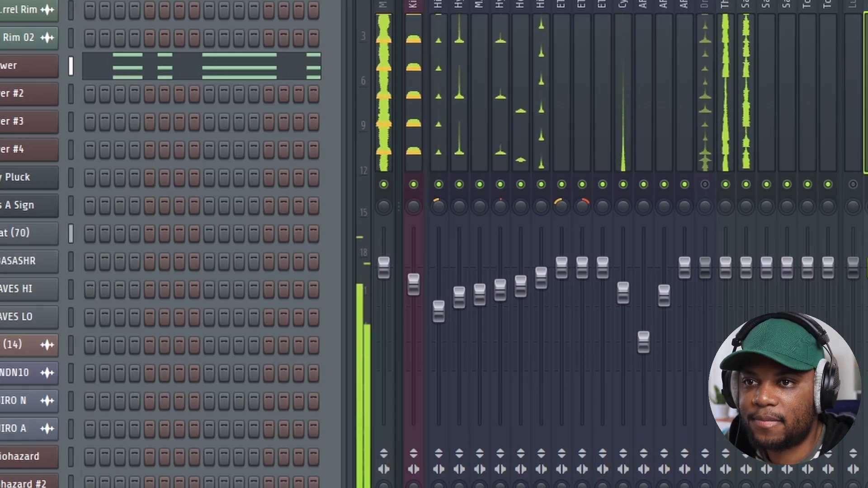
- Add Fruity parametric EQ 2 to Synths master and cut bands 2 and 3 by about 5 dB in the bass and low mids
left_click(865, 181)
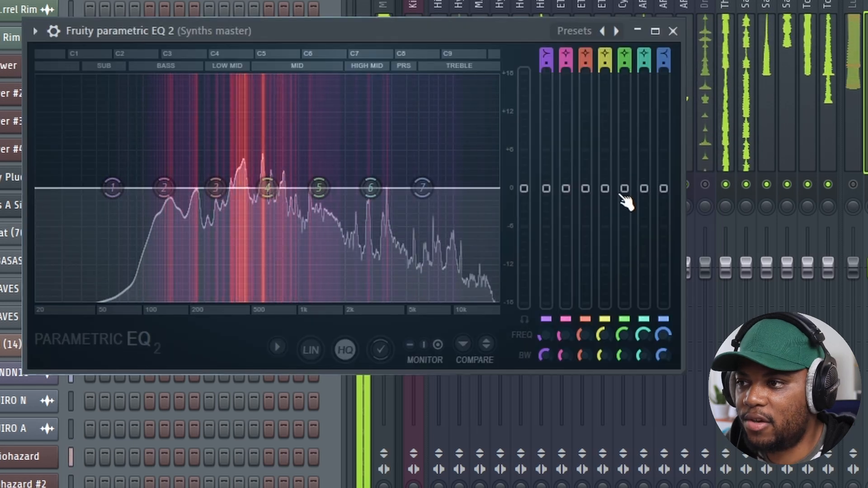
left_click_drag(216, 187, 247, 212)
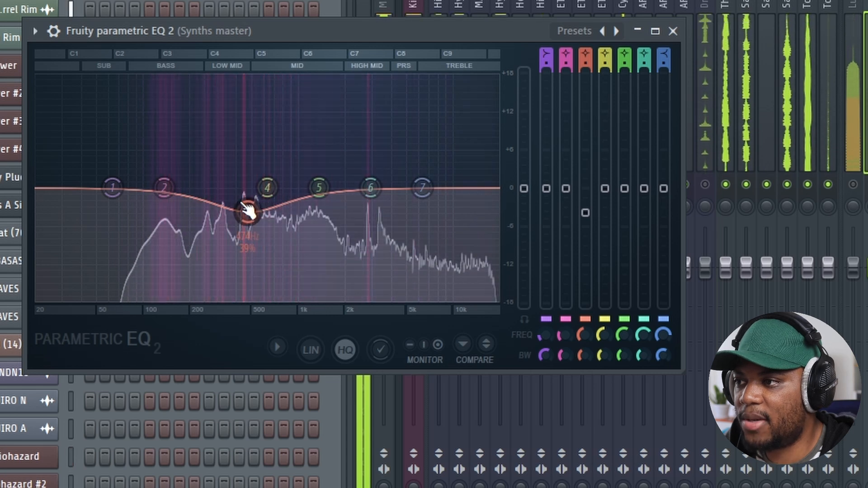
left_click_drag(247, 212, 248, 217)
left_click_drag(164, 188, 167, 221)
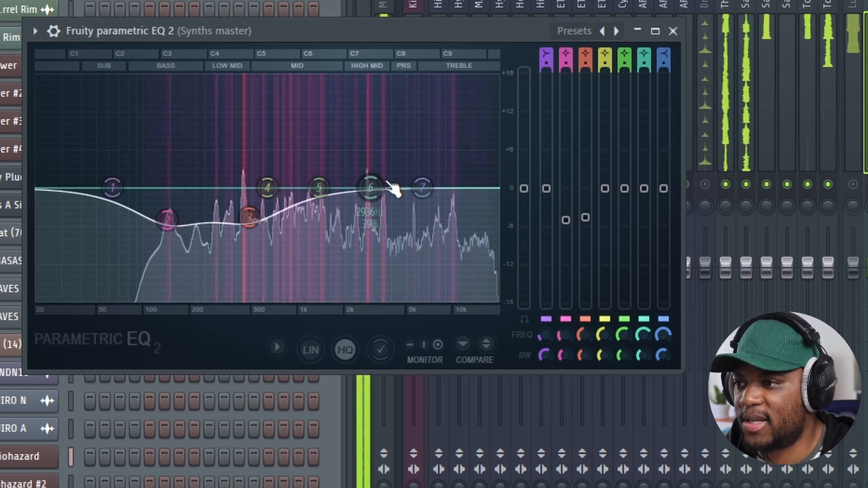
- Boost band 6 slightly at 2671 Hz and lower the band 7 high shelf by about 4 dB in the Synths master EQ
left_click_drag(370, 189, 364, 175)
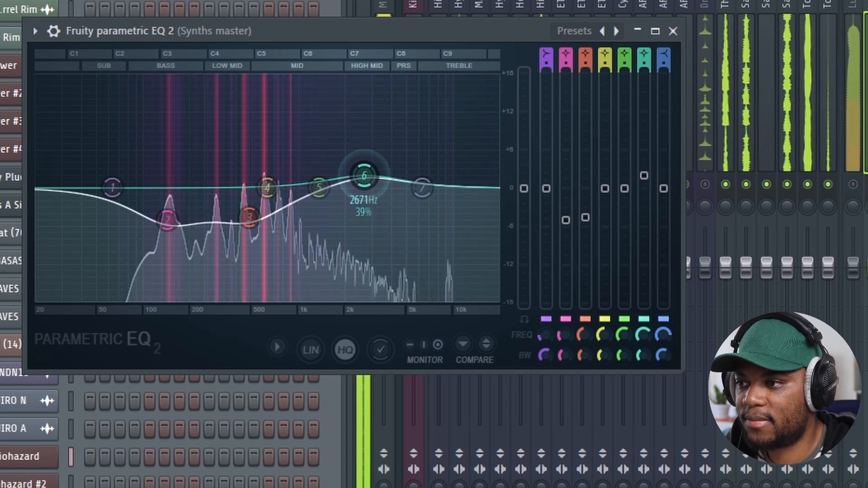
left_click_drag(422, 188, 425, 212)
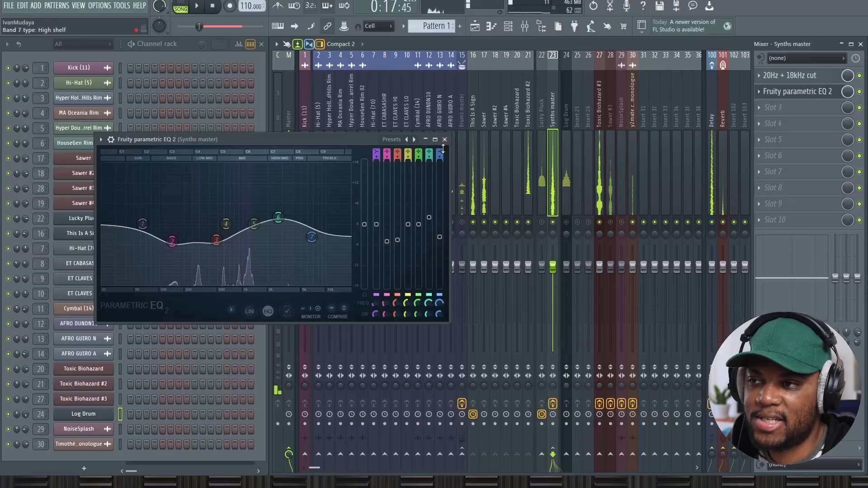
left_click(445, 139)
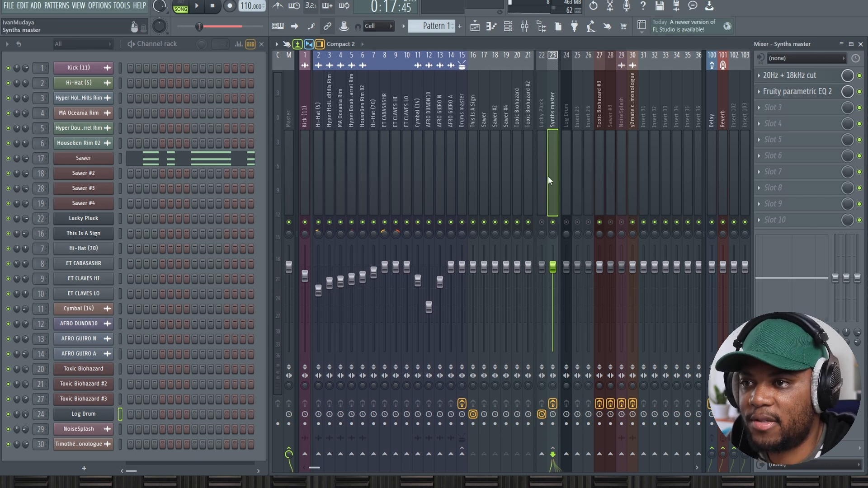
- Unmute Drums master and play the drums and synths together
key("space")
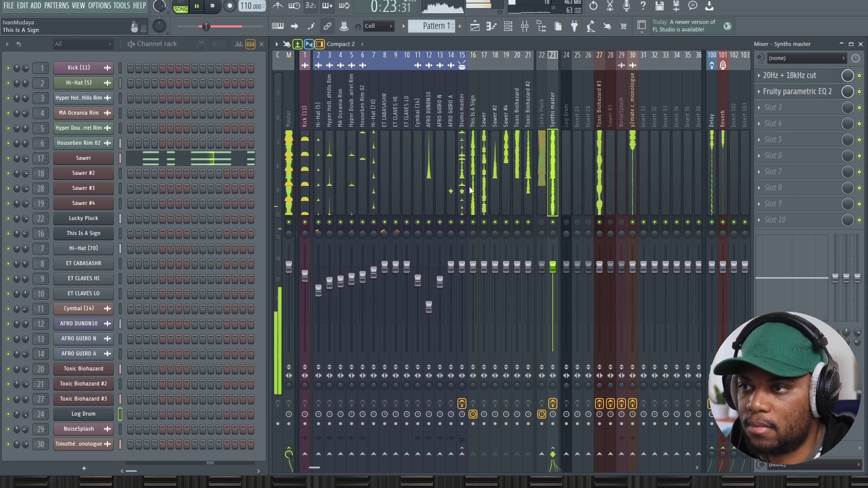
left_click(460, 161)
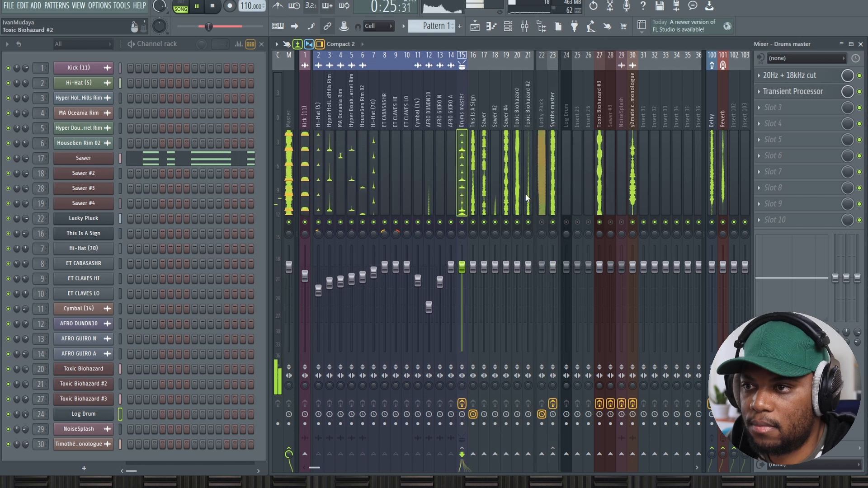
key("space")
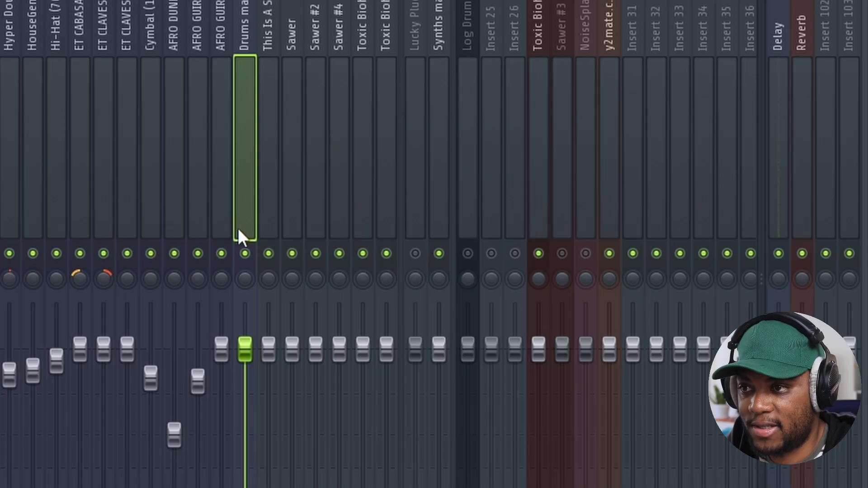
- Balance the individual synth levels during playback by lowering This Is A Sign, Sawer, Sawer #4, Toxic Biohazard and Toxic Biohazard #2
key("space")
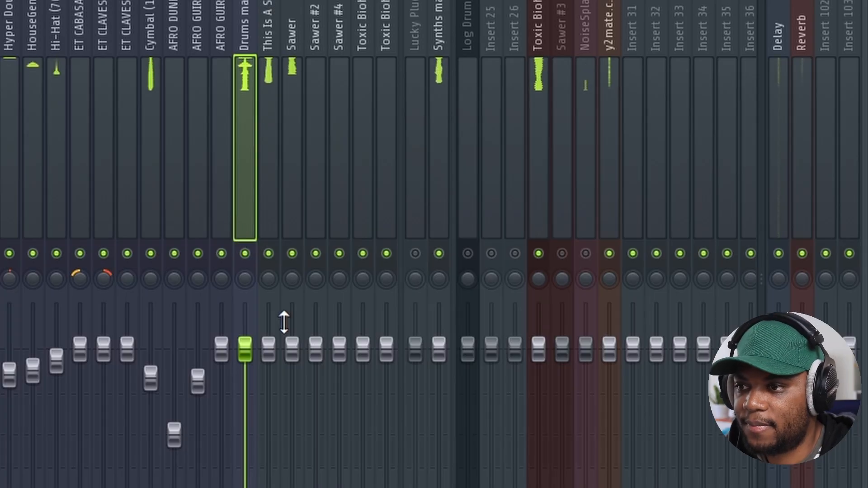
left_click(292, 355)
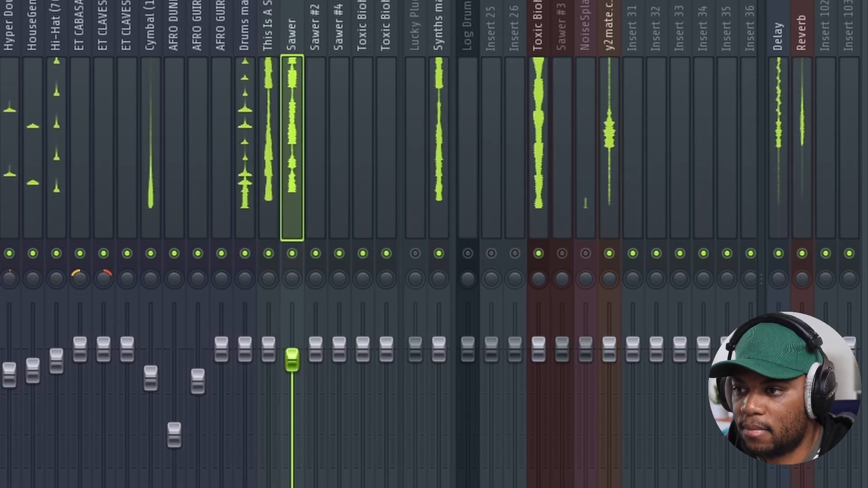
left_click_drag(268, 349, 268, 384)
left_click_drag(387, 353, 387, 387)
mouse_move(348, 359)
left_mouse_down()
mouse_move(348, 375)
mouse_move(362, 362)
left_mouse_up()
left_click(362, 350)
left_click(316, 350)
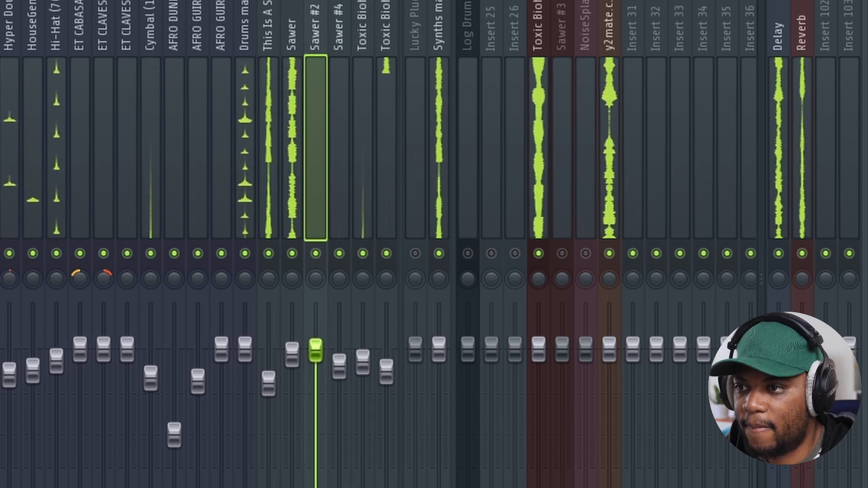
left_click_drag(296, 364, 297, 389)
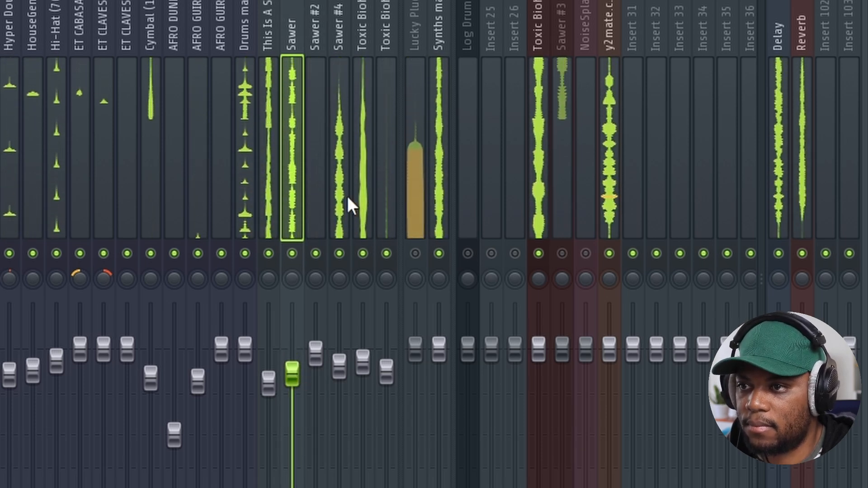
- Load Effector in slot 1 of the This Is A Sign track with the dUCK preset
left_click(266, 141)
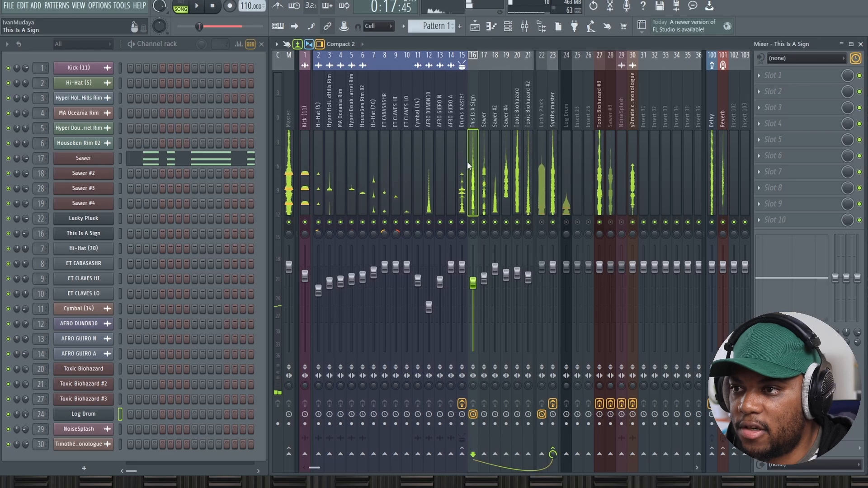
left_click(782, 80)
left_click(610, 465)
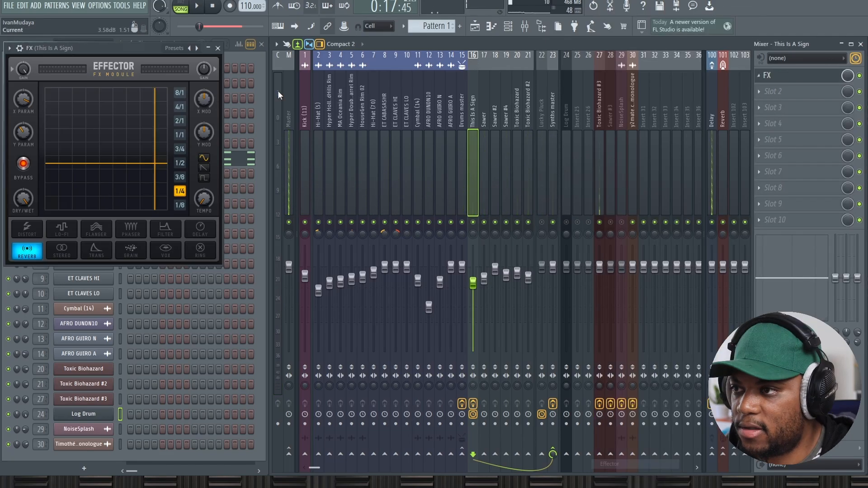
left_click(212, 53)
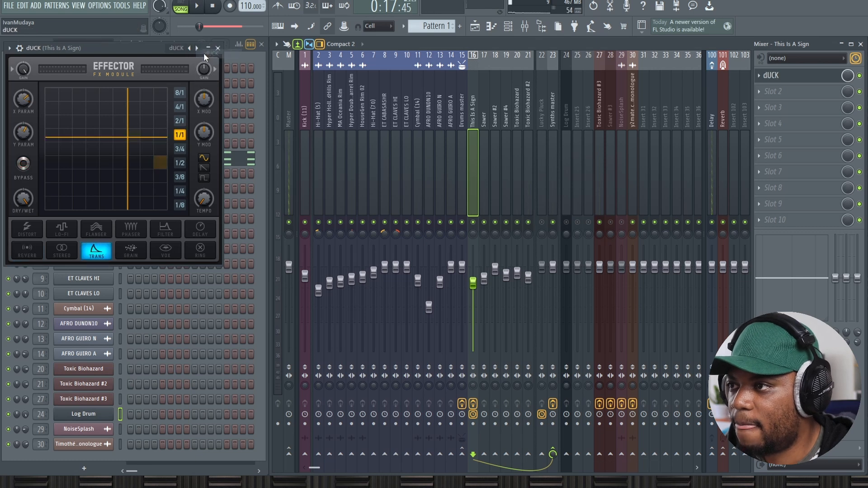
left_click(217, 48)
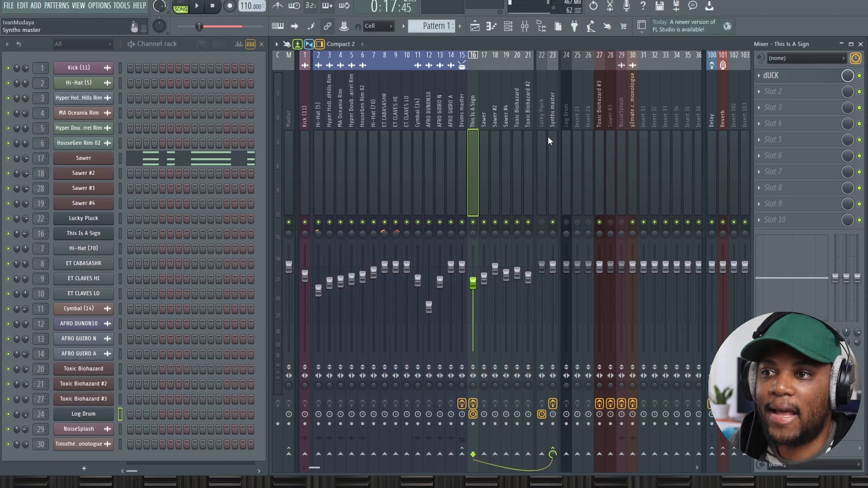
- Unmute Lucky Pluck and all other muted mixer tracks, and play the full mix
left_click(541, 164)
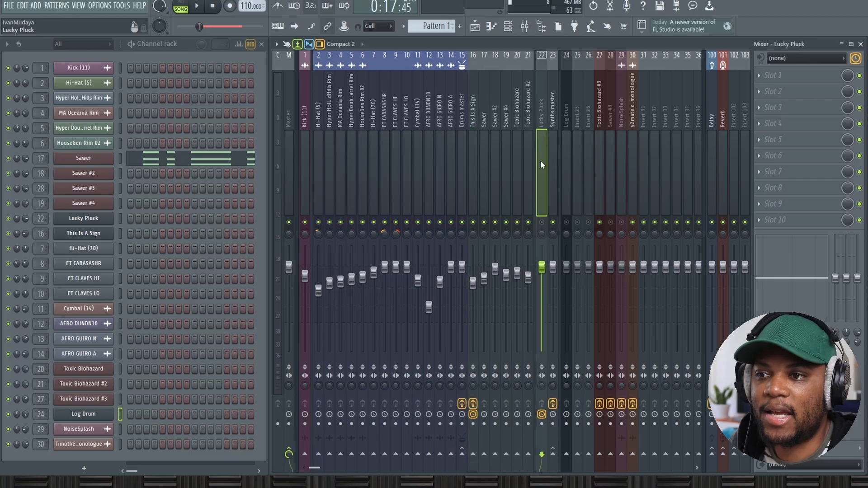
right_click(545, 224)
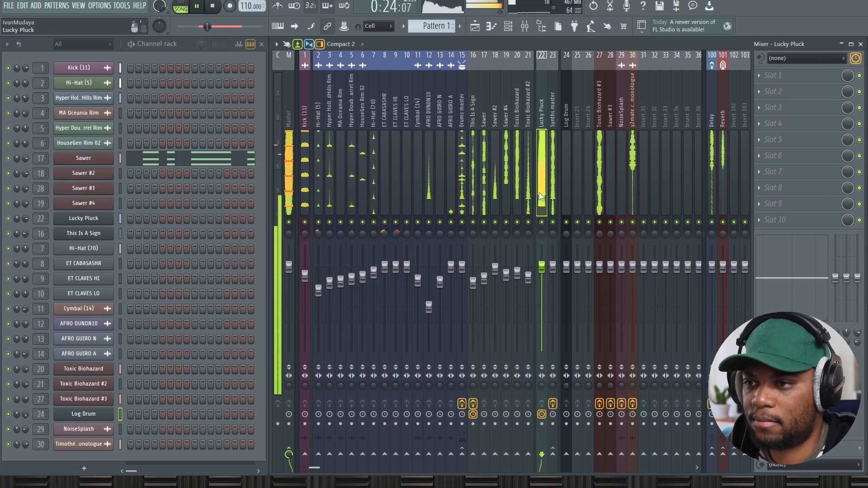
key("space")
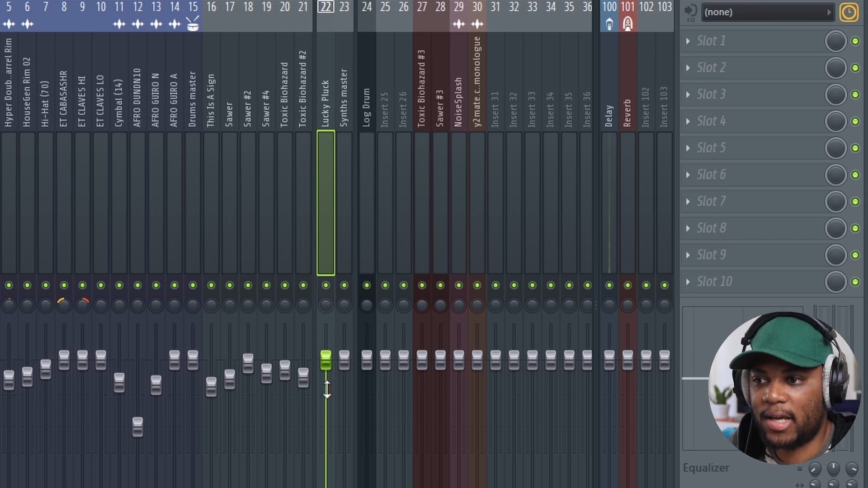
- Lower the volume of the Synths master and Log Drum tracks slightly to matching levels
left_click_drag(346, 362, 367, 375)
left_click(346, 375)
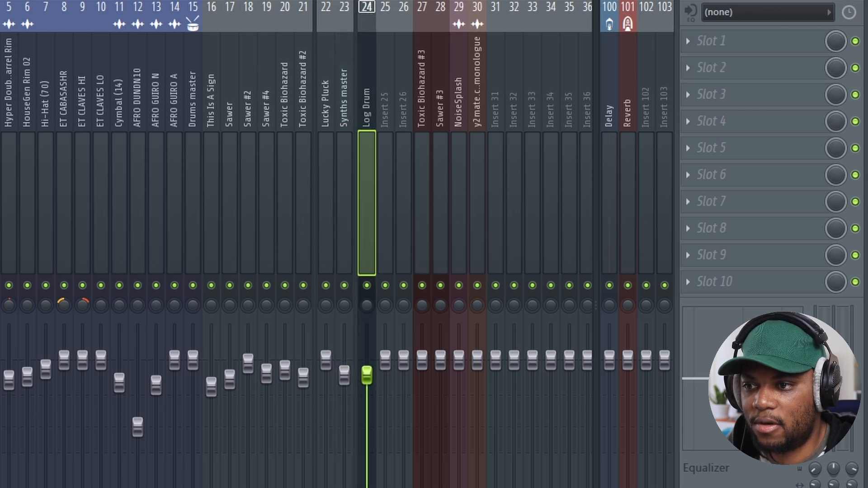
- Move the Synths master mixer track to position 22, directly before Lucky Pluck, while the song plays
left_click(346, 153)
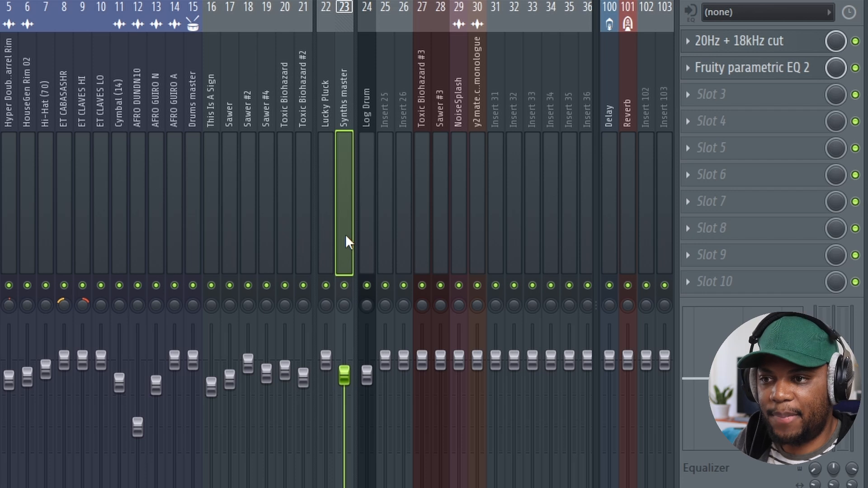
key("space")
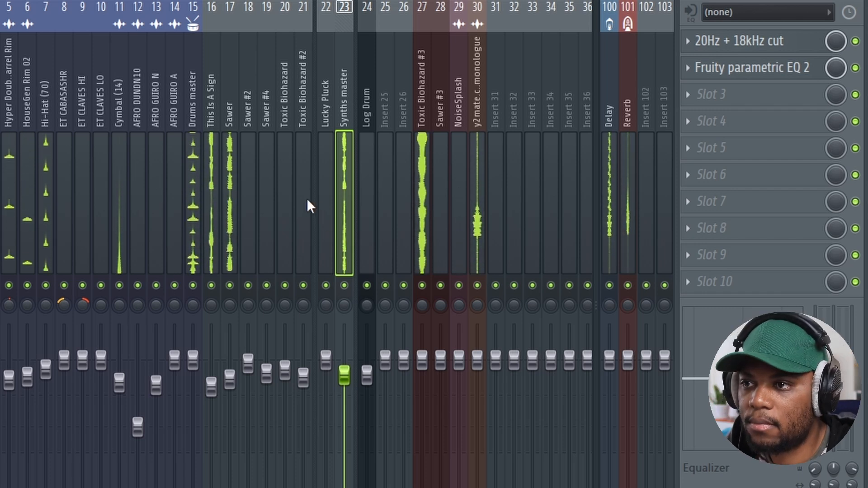
key("alt+Left")
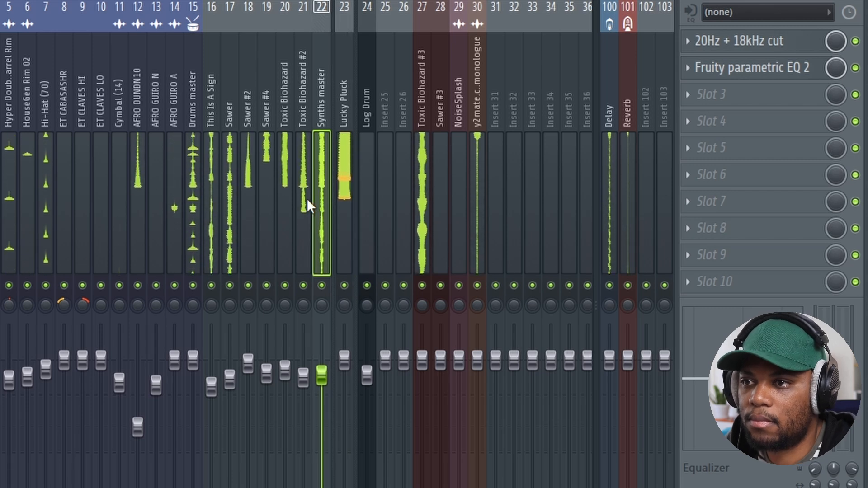
- Lower the volume of Toxic Biohazard #3 slightly and of the y2mate monologue track further while the song plays
left_click(340, 230)
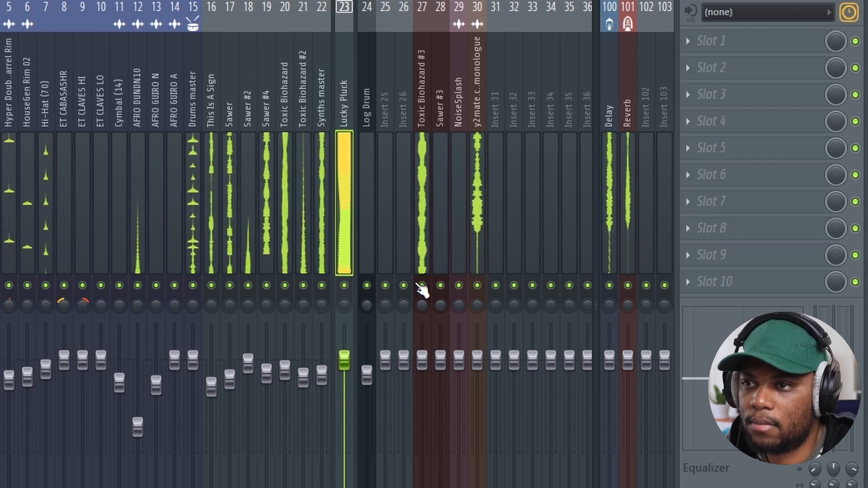
left_click(418, 231)
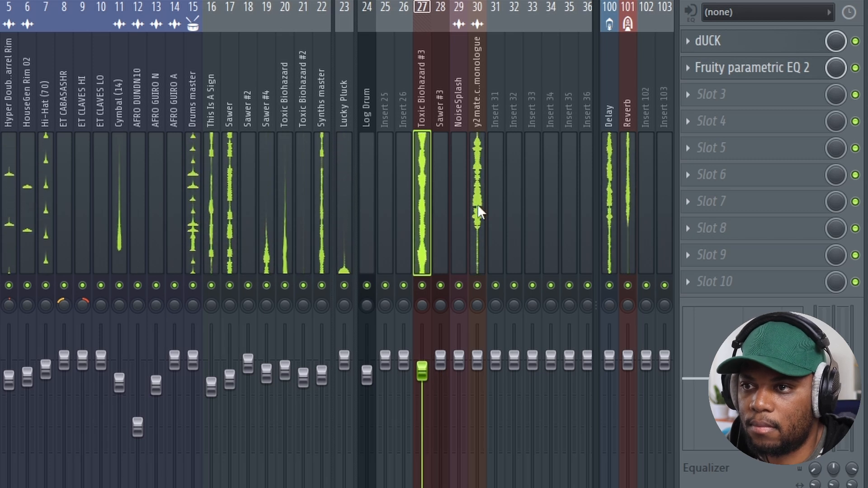
left_click_drag(478, 360, 478, 383)
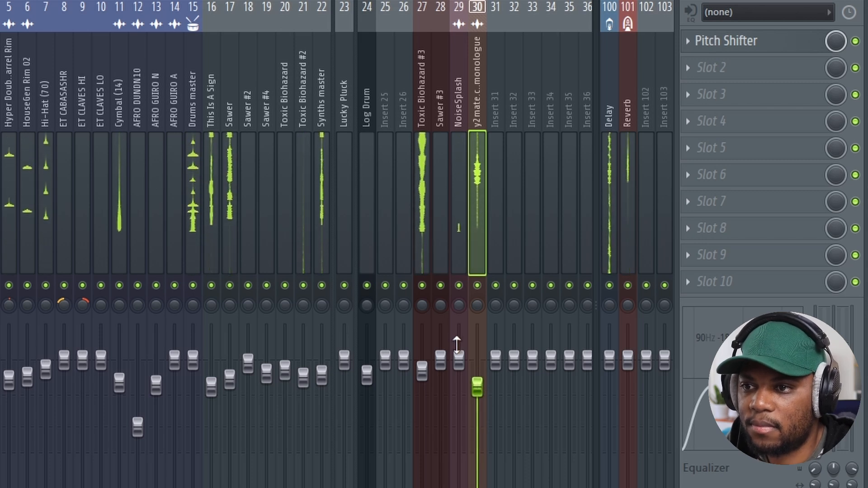
- Lower the volume of the NoiseSplash and Lucky Pluck tracks slightly while the song plays
left_click(459, 362)
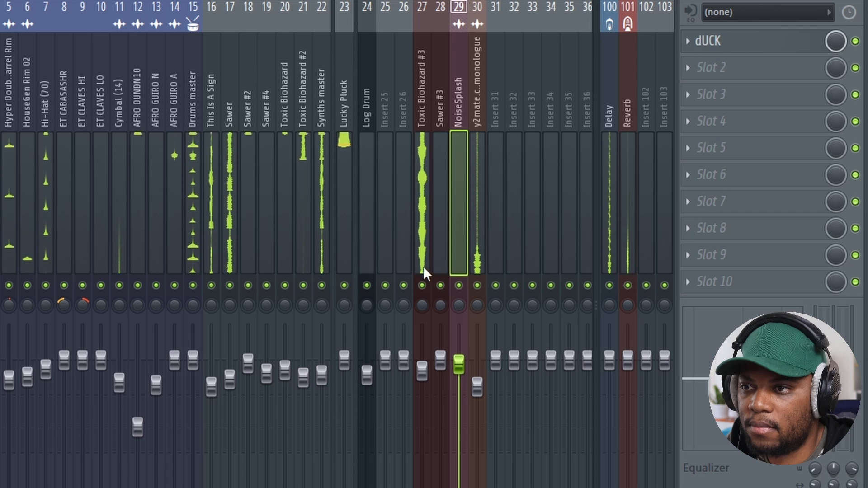
left_click(351, 374)
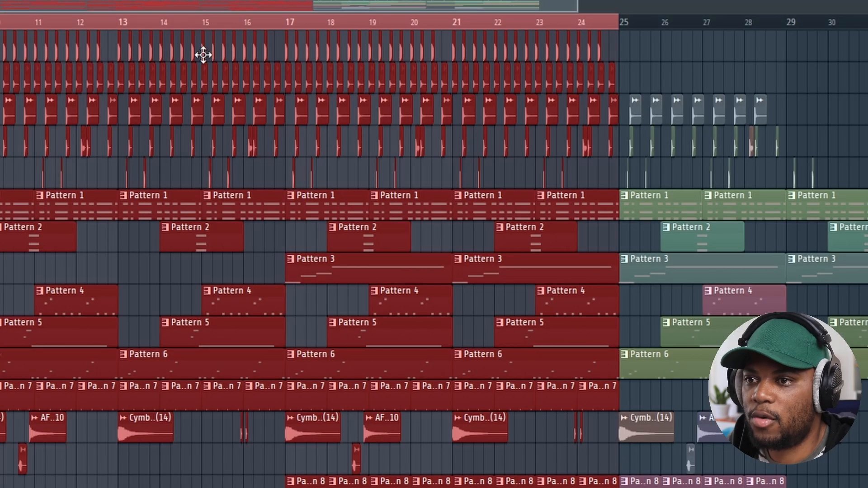
- Play the selected section before bar 25 and reset the Log Drum mixer track's volume to its default
scroll(177, 225, "down", 2)
left_click_drag(239, 54, 408, 35)
scroll(341, 47, "up", 4)
key("space")
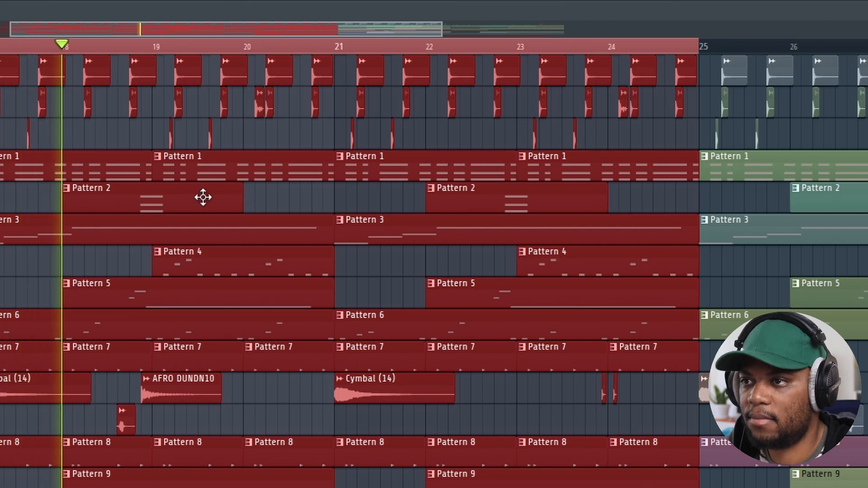
key("F9")
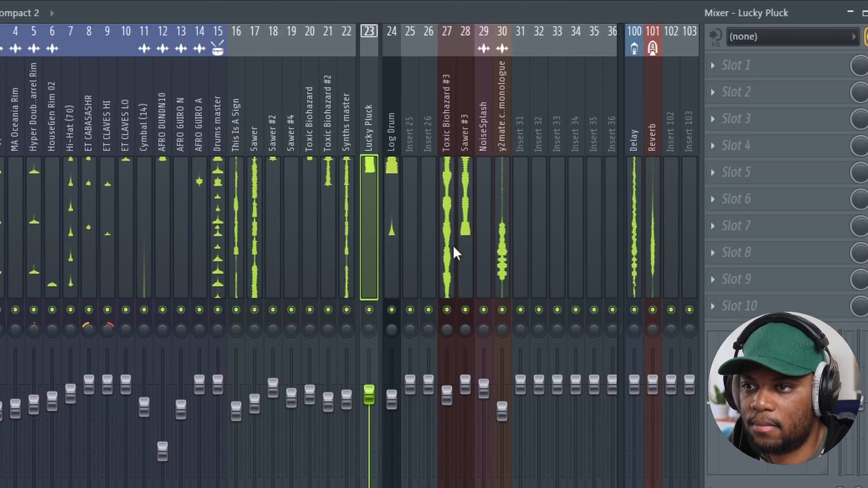
scroll(431, 230, "right", 3)
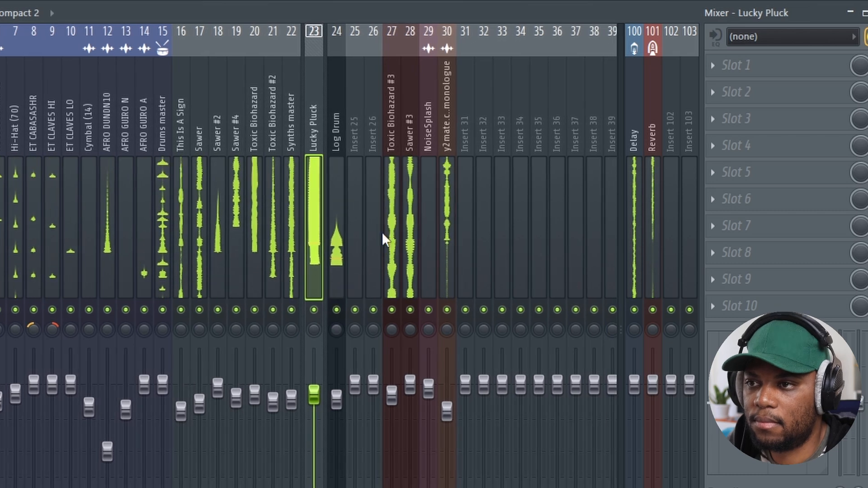
left_click(342, 221)
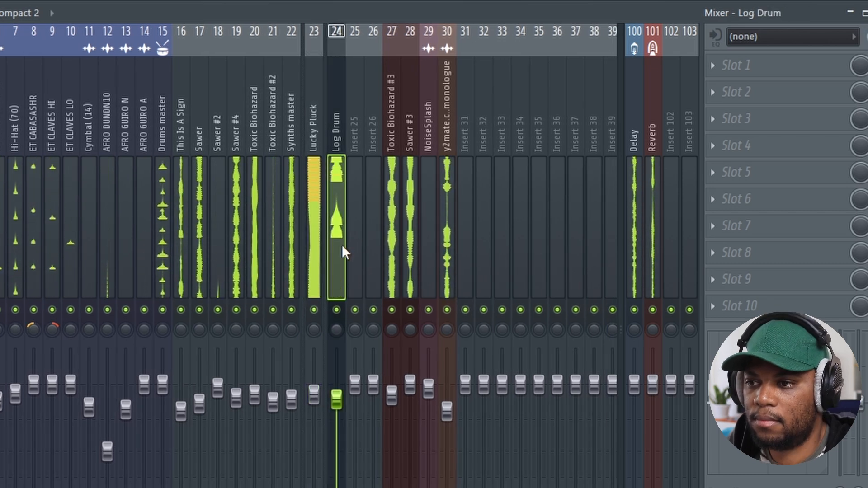
left_click(341, 402, "alt")
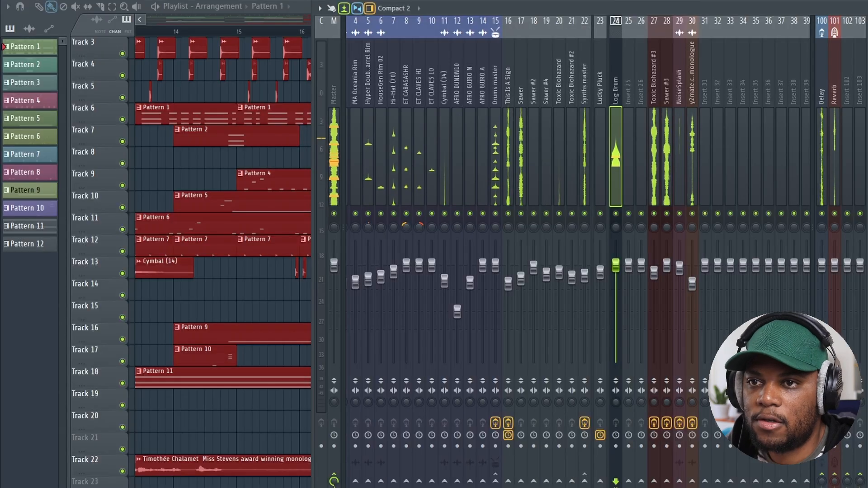
- Add Fruity Parametric EQ 2 to Log Drum with the 20Hz + 18kHz cut preset, raise the low cut just above 50 Hz and play the song
left_click(713, 65)
left_click(708, 344)
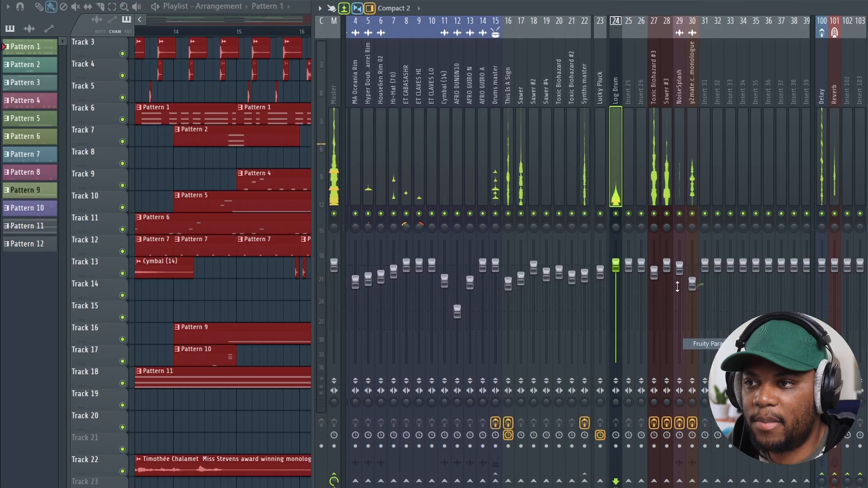
left_click(463, 103)
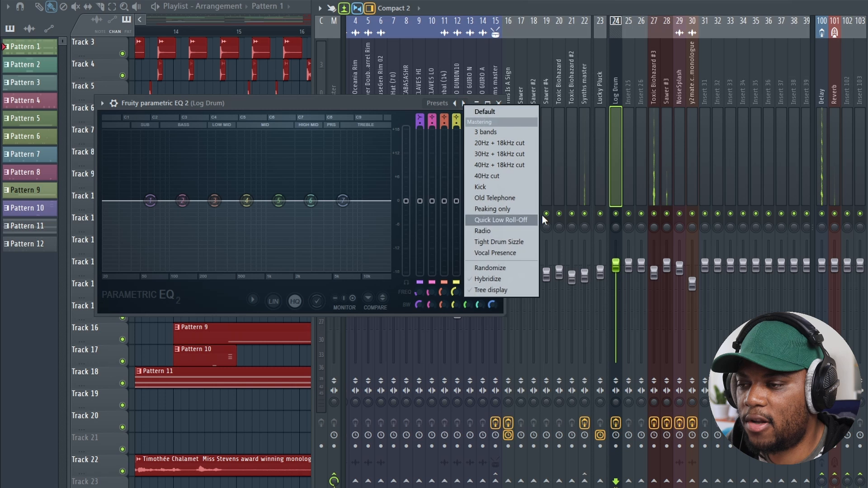
left_click(499, 143)
left_click_drag(103, 201, 130, 201)
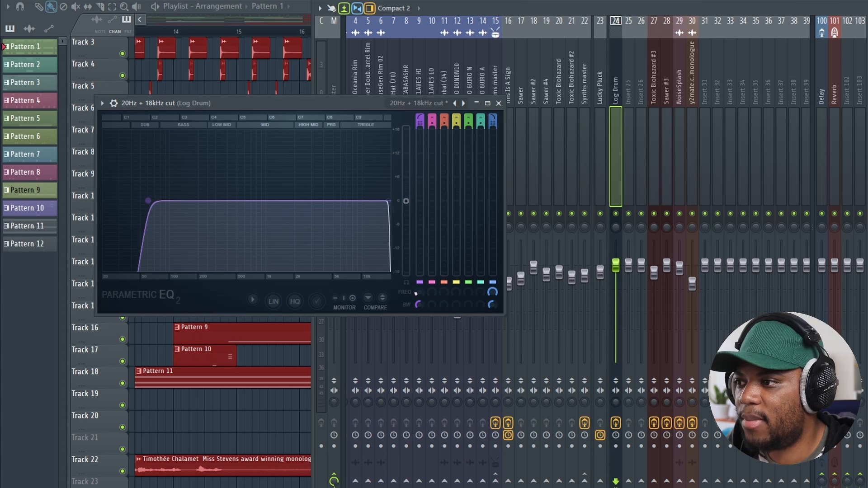
left_click(498, 103)
key("space")
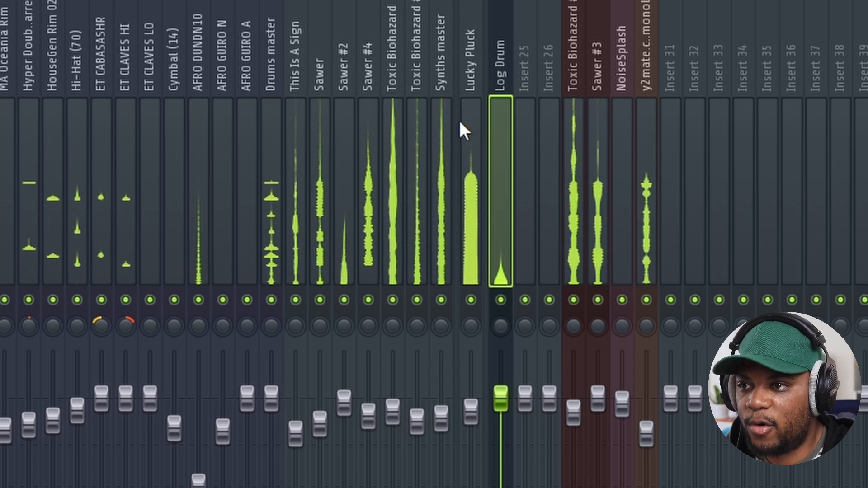
- Pan Log Drum slightly right and Sawer #3 9% left, and return Lucky Pluck's panning to centre
left_click(469, 131)
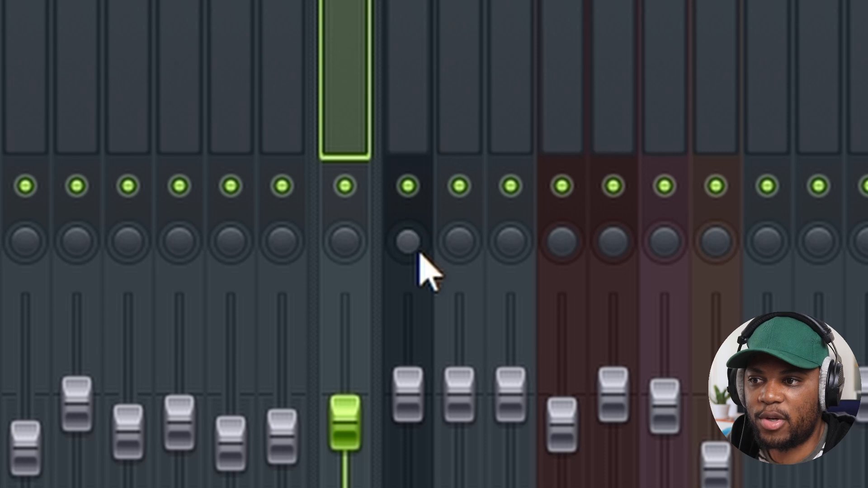
left_click_drag(408, 242, 408, 236)
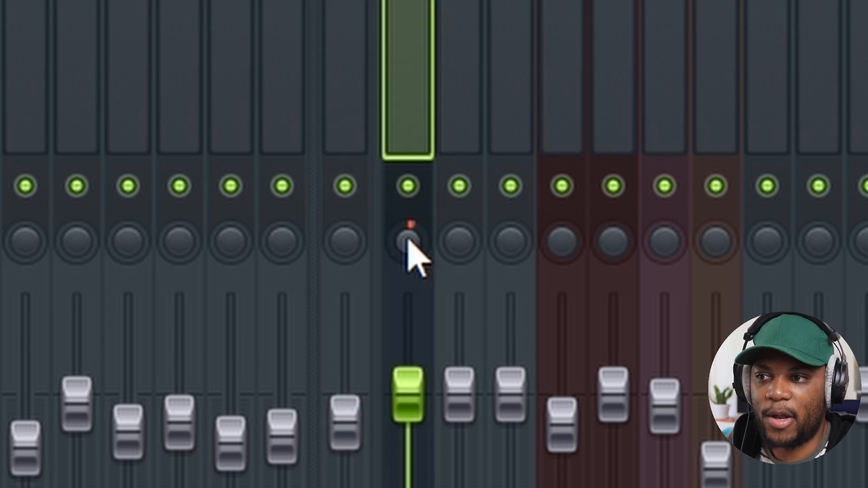
left_click(346, 241)
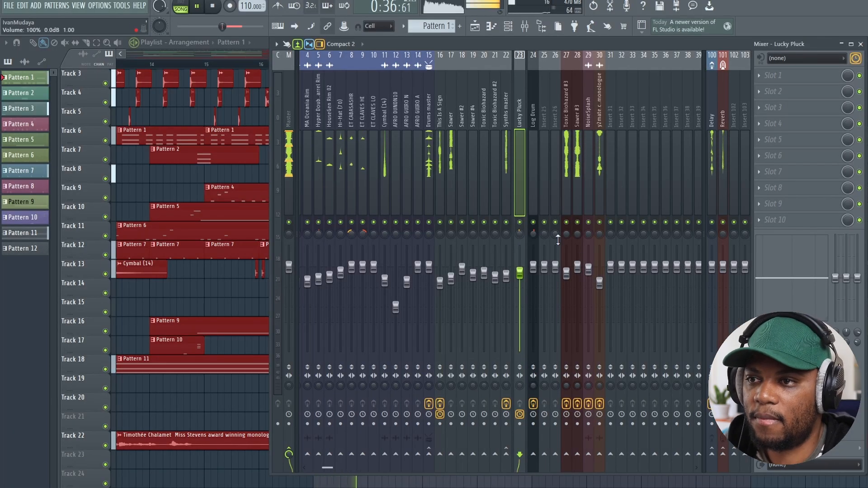
left_click_drag(577, 235, 577, 238)
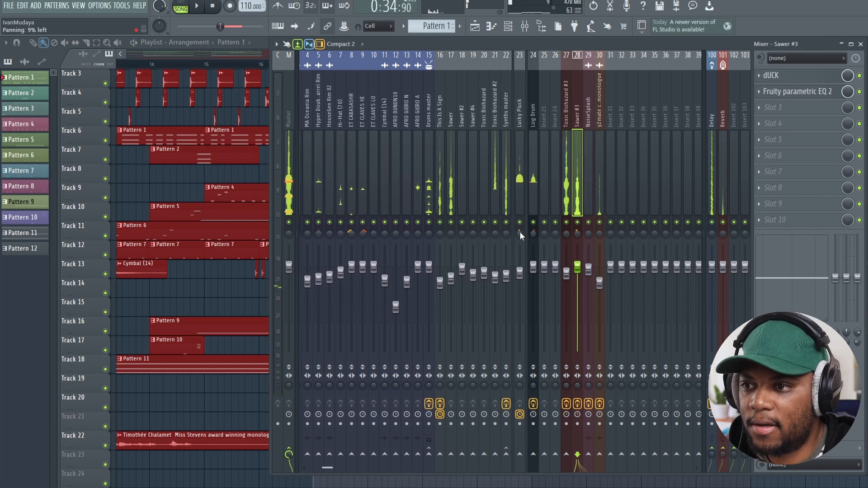
left_click(519, 234)
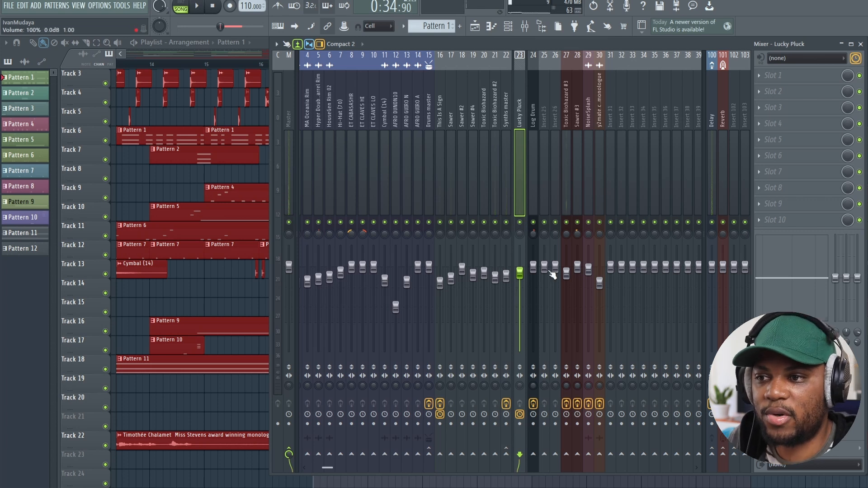
left_click_drag(548, 267, 548, 273)
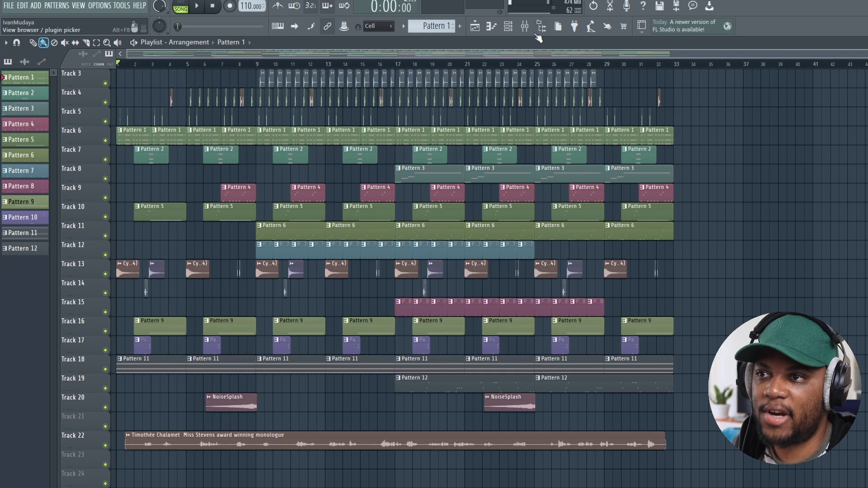
- Examine the Pitch Shifter settings on the y2mate monologue mixer track and close the effect
left_click(526, 32)
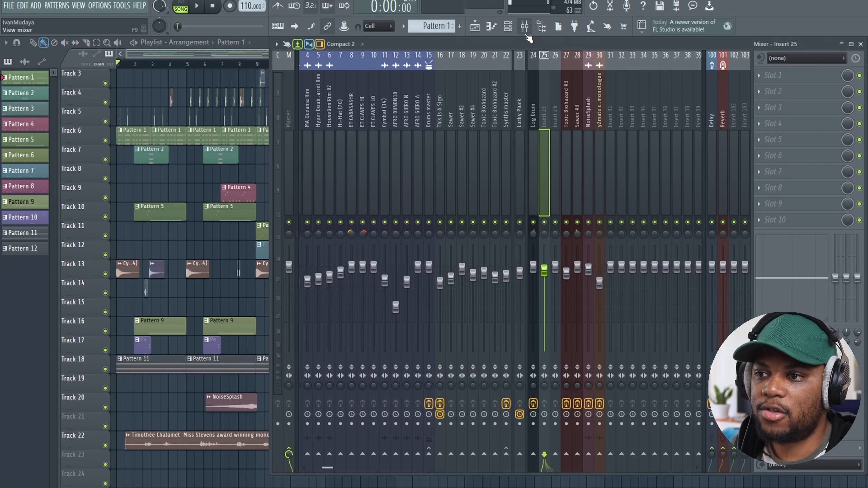
left_click(600, 141)
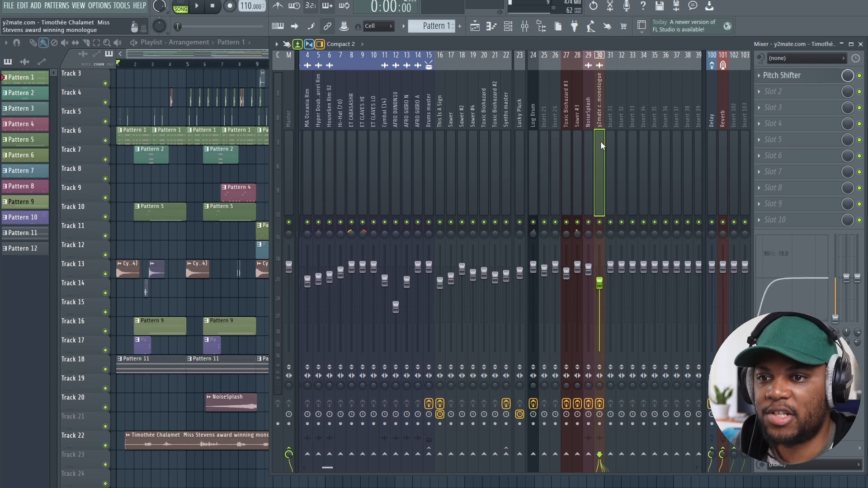
left_click(794, 81)
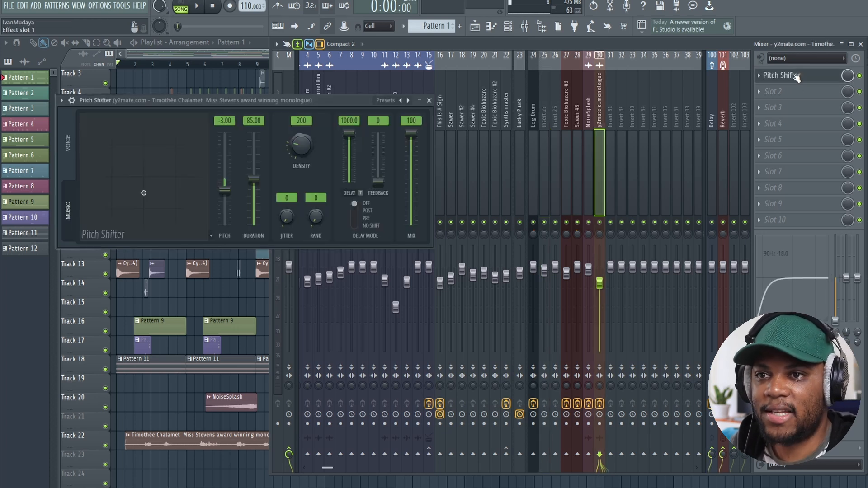
left_click_drag(338, 106, 514, 99)
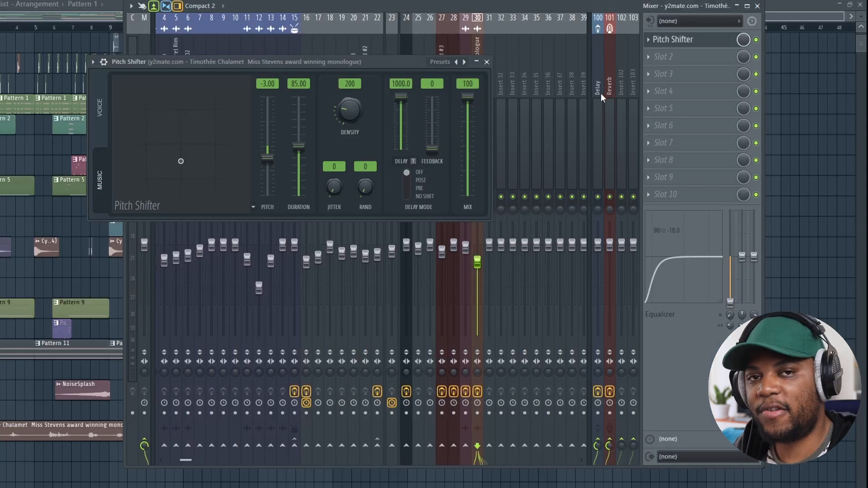
left_click(486, 62)
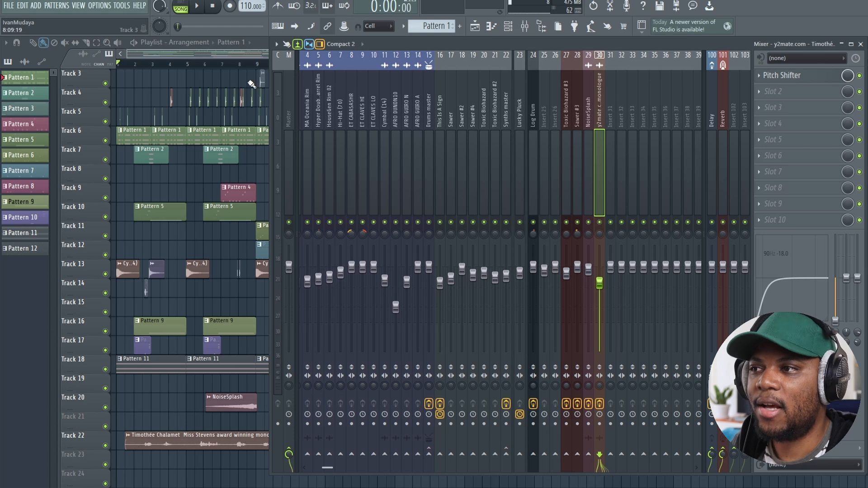
- Play the song from about bar 16 and try cutting the monologue track's 8.0k equalizer band to -18.0
left_click(251, 54)
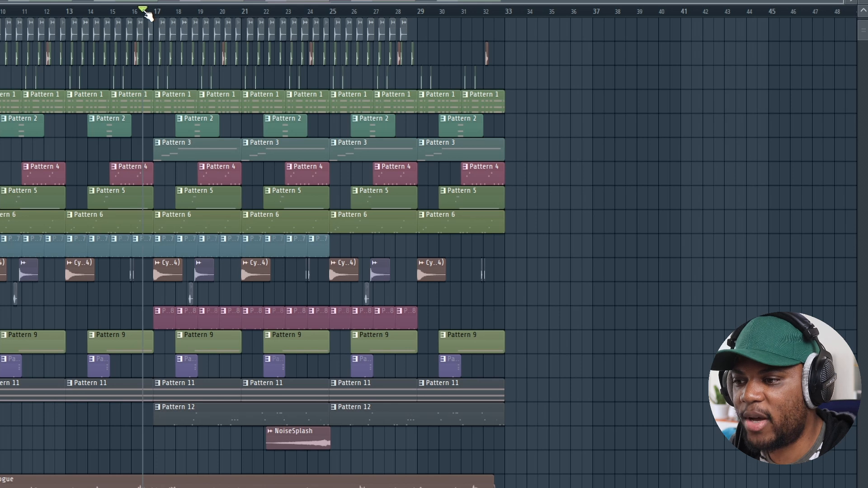
left_click(138, 12)
key("space")
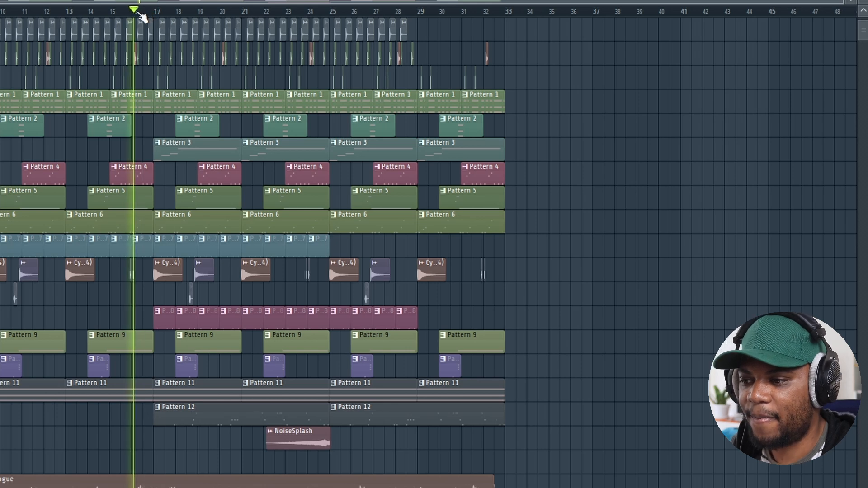
key("F9")
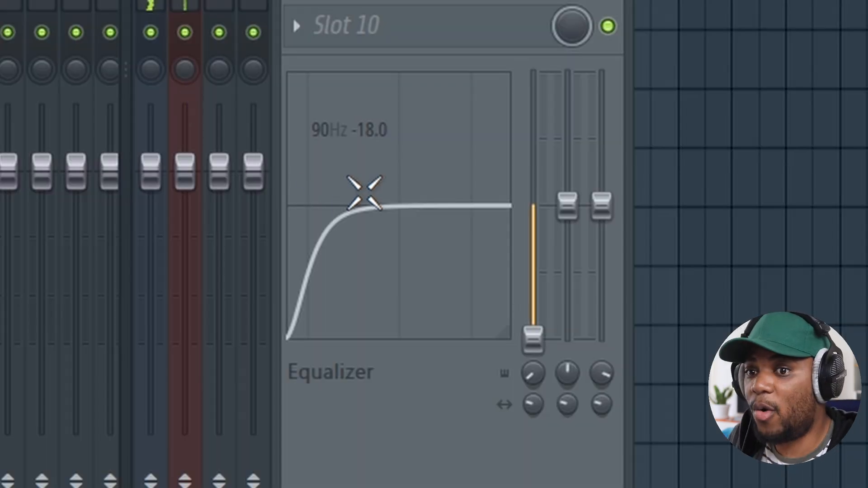
left_click_drag(737, 281, 737, 288)
left_click_drag(602, 226, 602, 240)
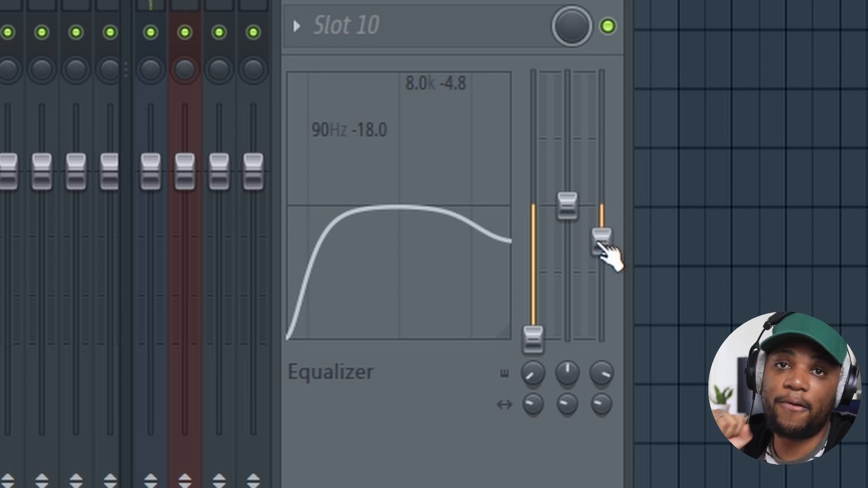
left_click_drag(606, 247, 605, 291)
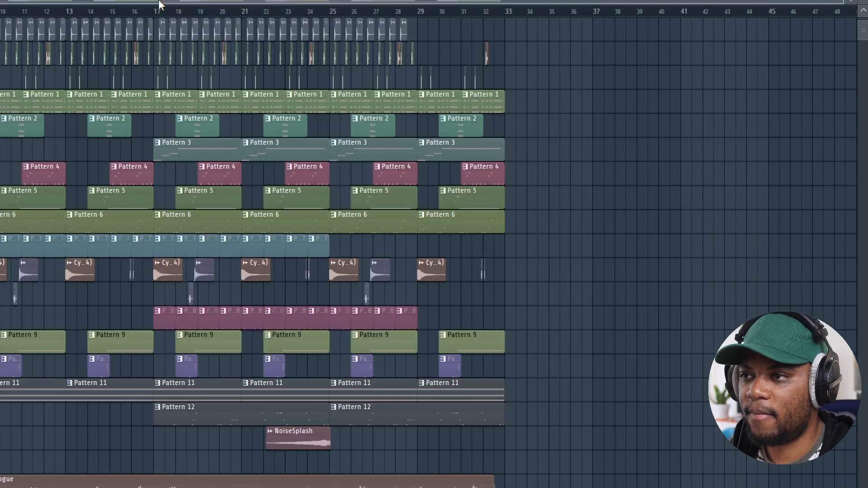
- Play the song from bar 17 and listen to the monologue track in the full mix
left_click(159, 4)
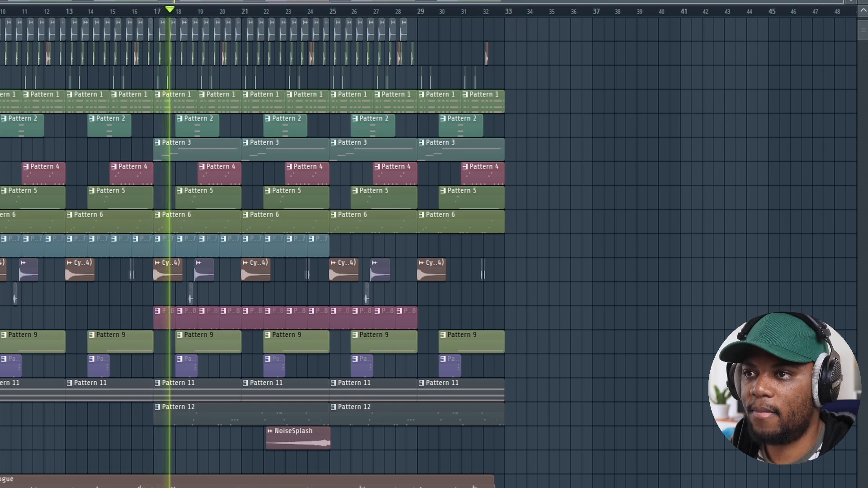
key("F9")
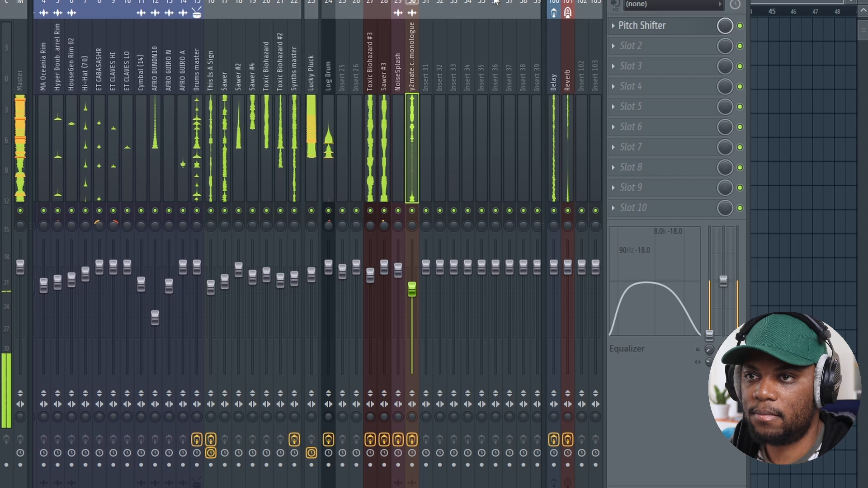
left_click_drag(523, 0, 461, 1)
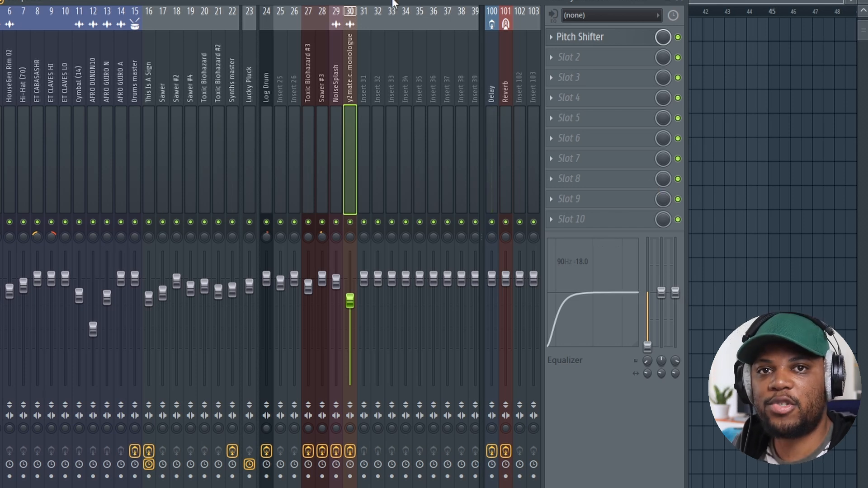
- Play the song from just before bar 17 and lower the y2mate monologue track's volume to sit behind the mix
left_click(686, 6)
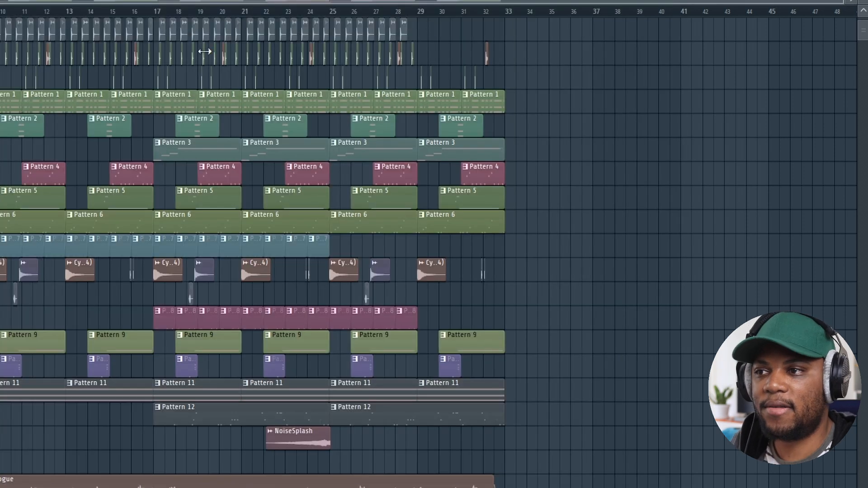
left_click(143, 10)
key("space")
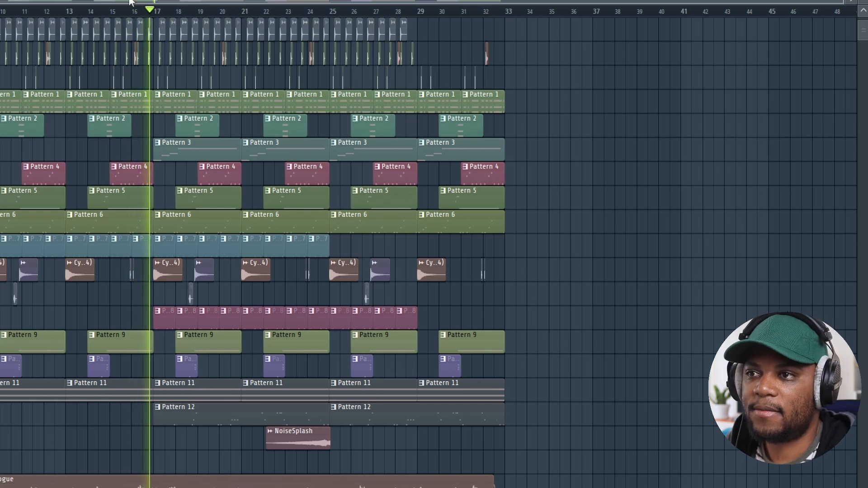
key("F9")
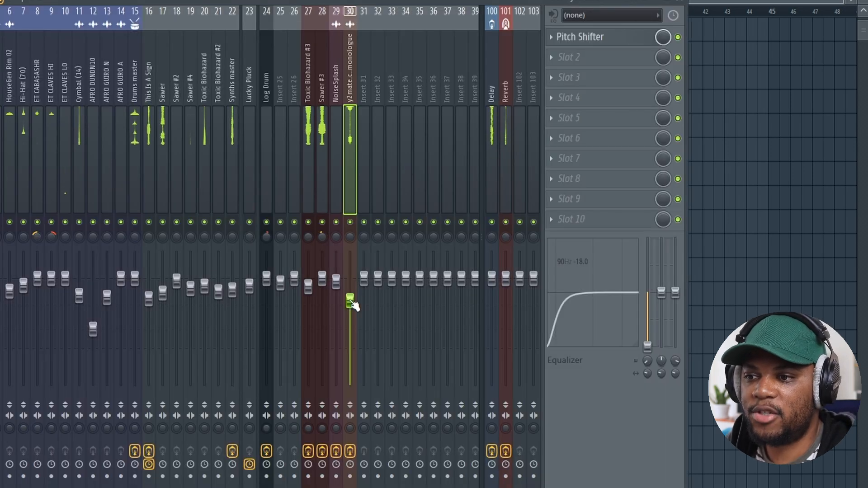
left_click_drag(349, 308, 350, 317)
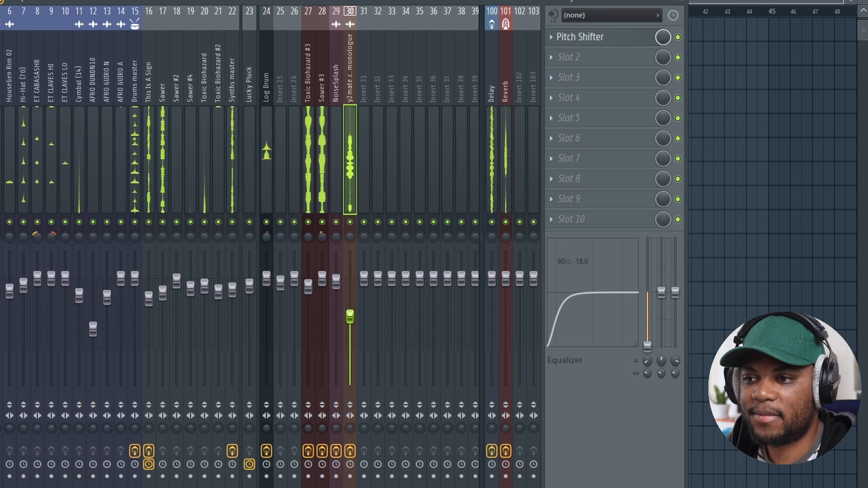
left_click_drag(350, 317, 350, 310)
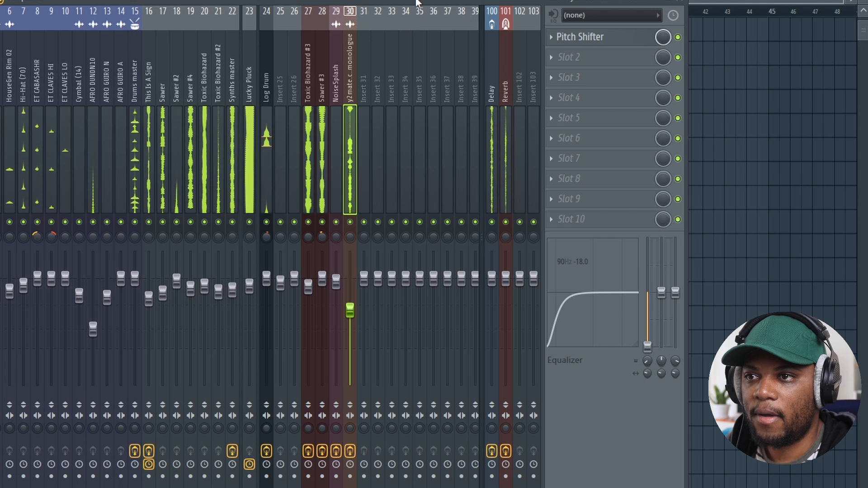
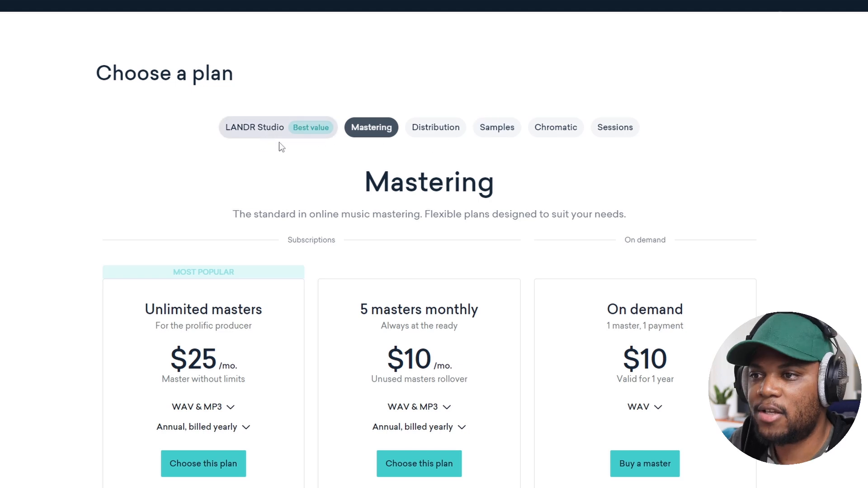
- Switch to the LANDR website and examine the LANDR Studio plans, comparing the Monthly, Annual billed monthly and Yearly prices
scroll(293, 139, "down", 1)
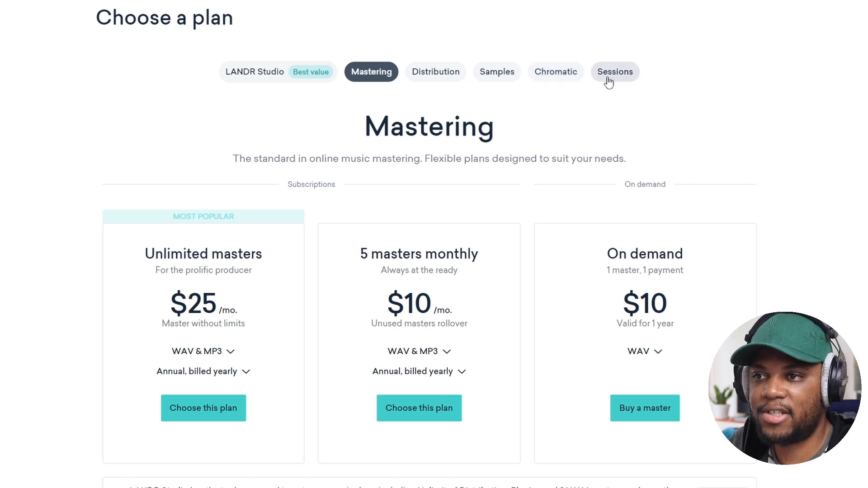
left_click(263, 78)
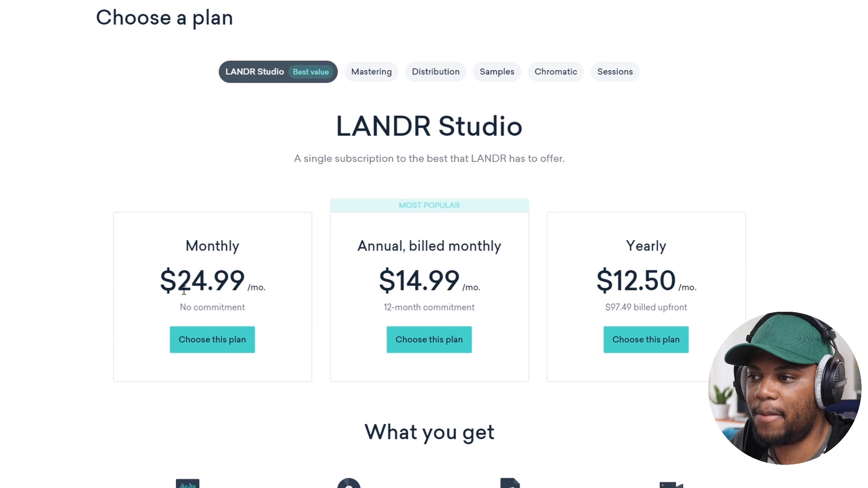
left_click_drag(161, 280, 250, 285)
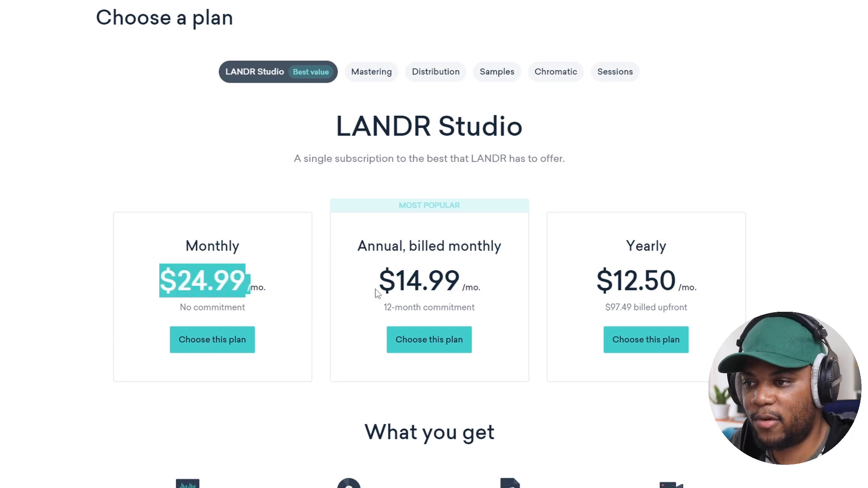
left_click_drag(377, 283, 473, 285)
left_click_drag(597, 281, 678, 284)
left_click(765, 268)
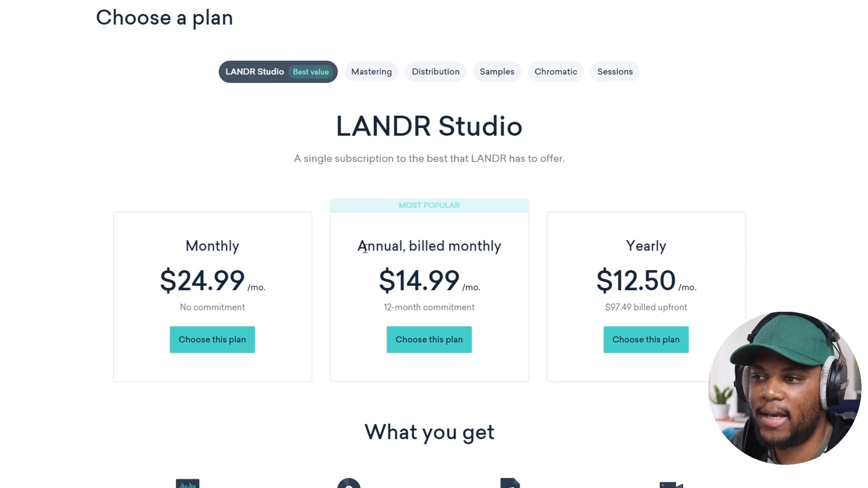
left_click_drag(359, 245, 485, 254)
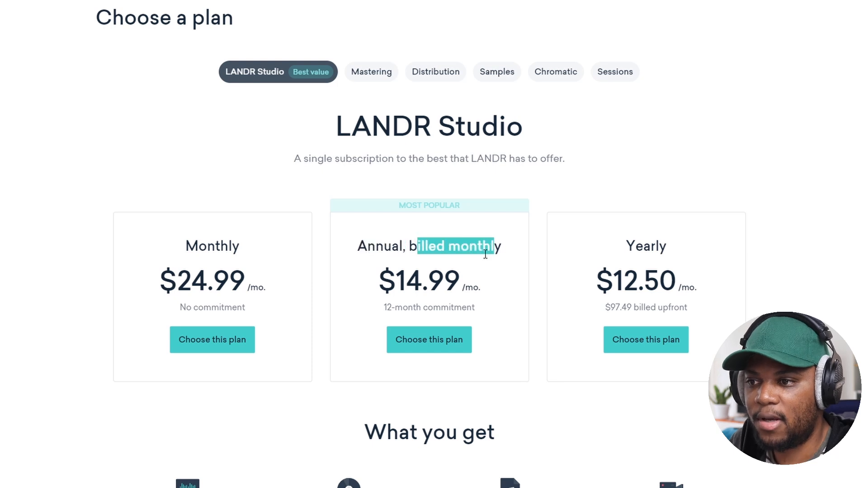
left_click_drag(380, 280, 505, 258)
left_click(560, 178)
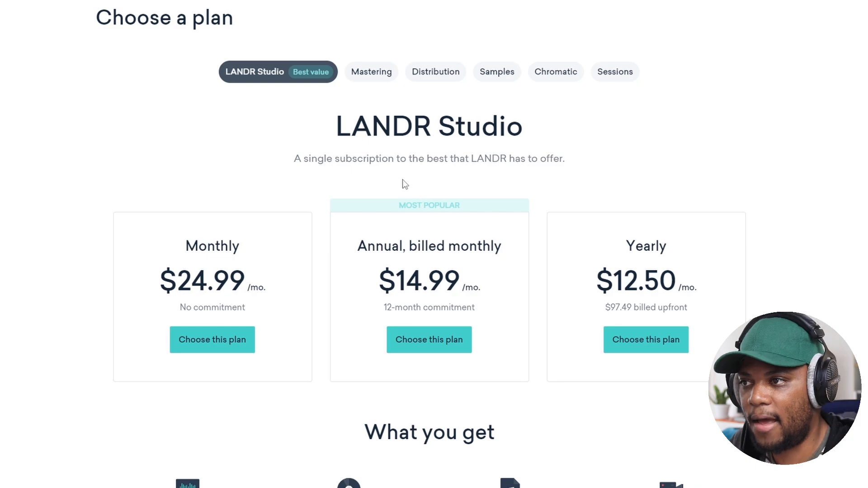
scroll(371, 190, "down", 3)
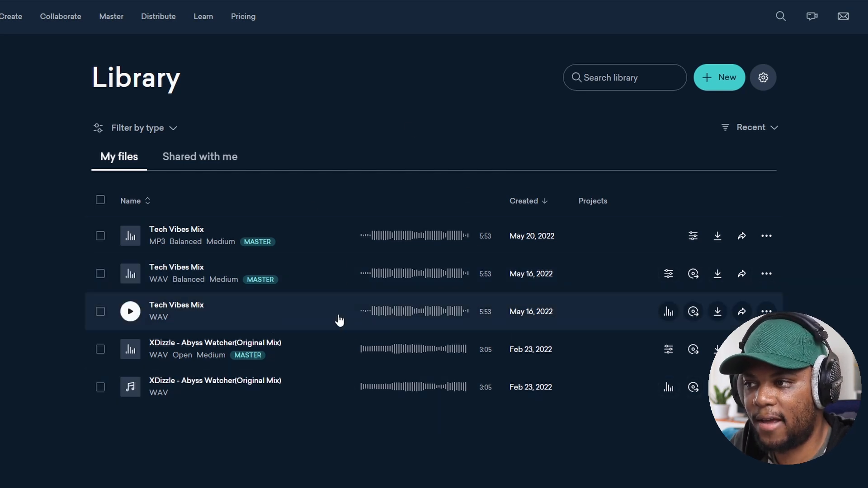
- Create a new single-track master from the LANDR library with the song file and open its completed preview
left_click(198, 161)
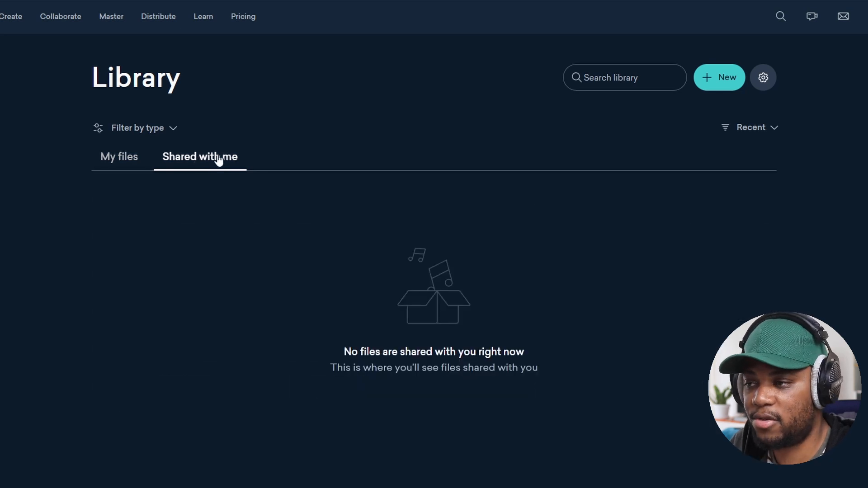
left_click(723, 81)
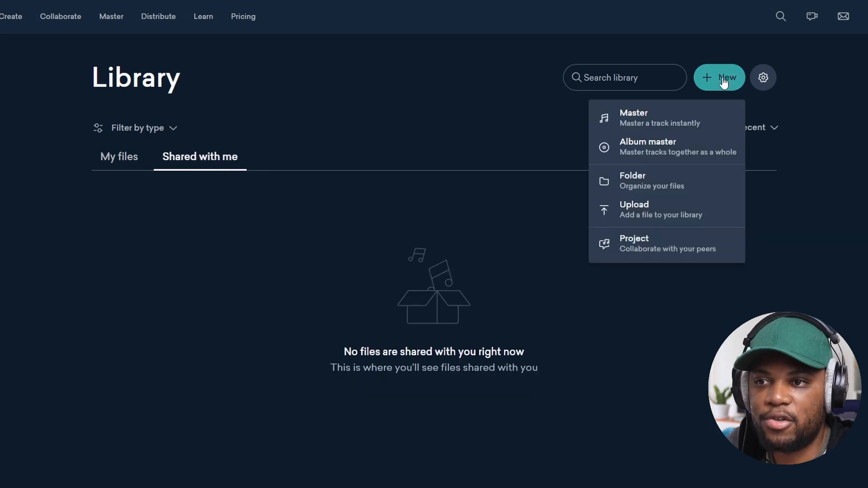
left_click(655, 127)
left_click(247, 69)
double_click(247, 68)
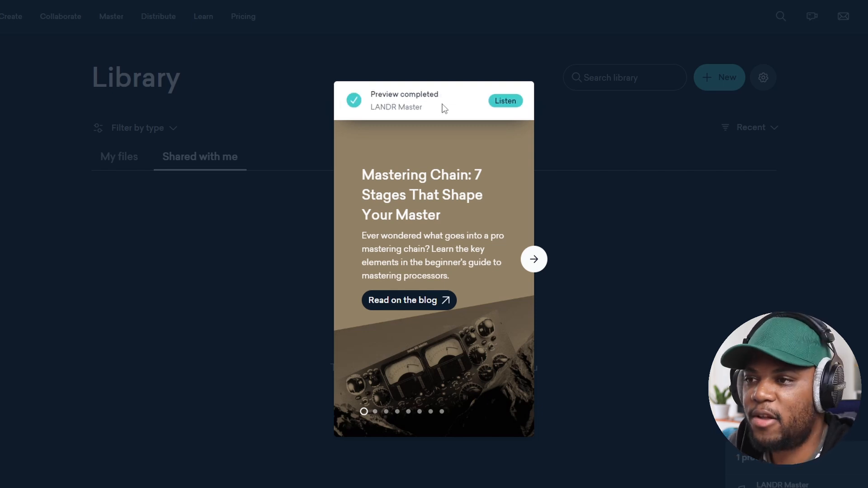
left_click(505, 102)
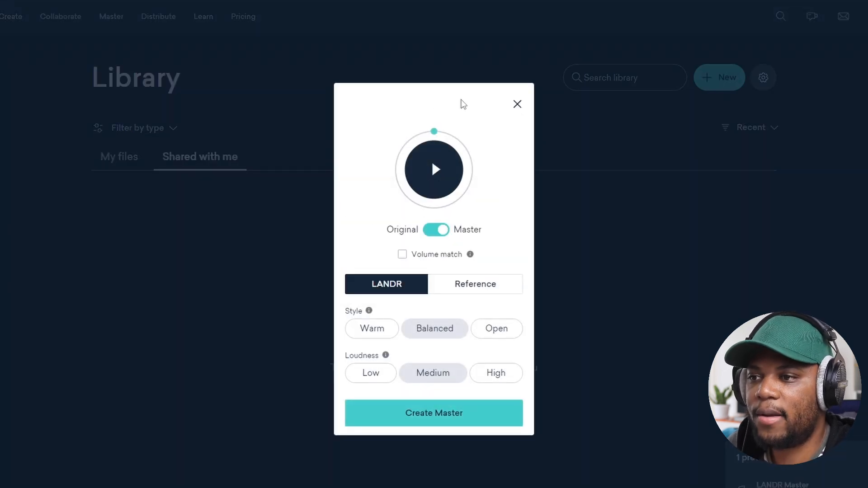
- Examine the preview's Style and Loudness explanations and the Reference mastering option, returning to the LANDR mastering settings
left_click(435, 170)
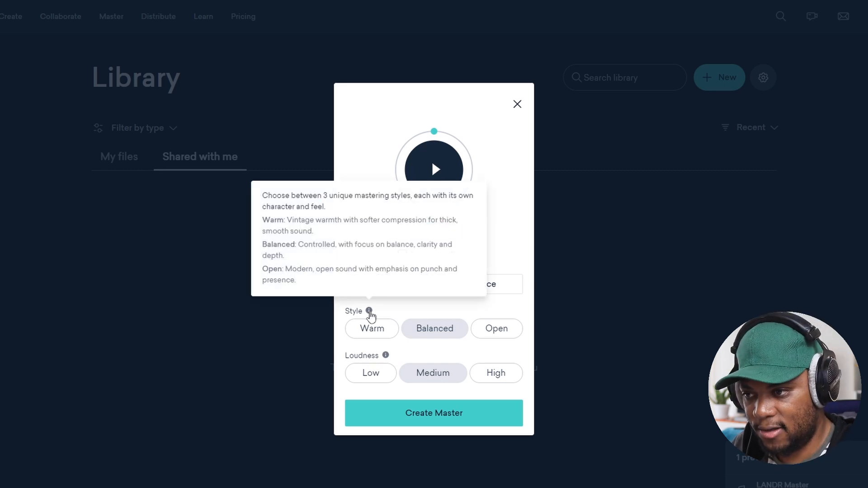
mouse_move(387, 358)
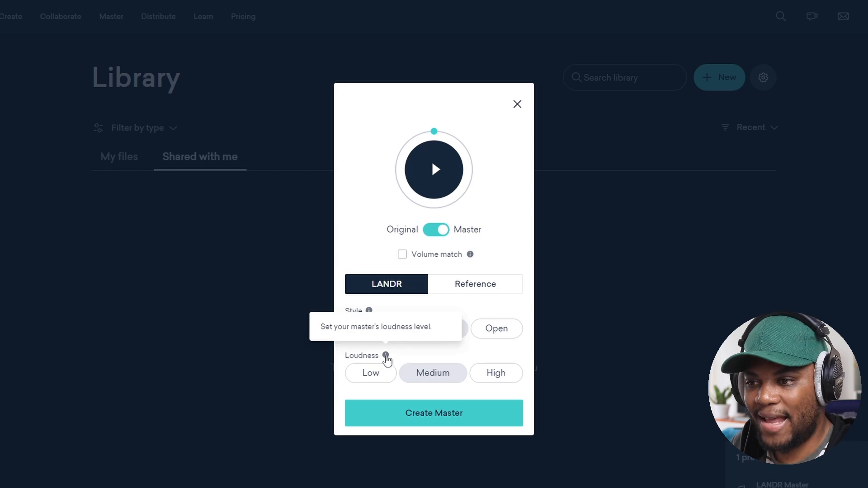
left_click(467, 290)
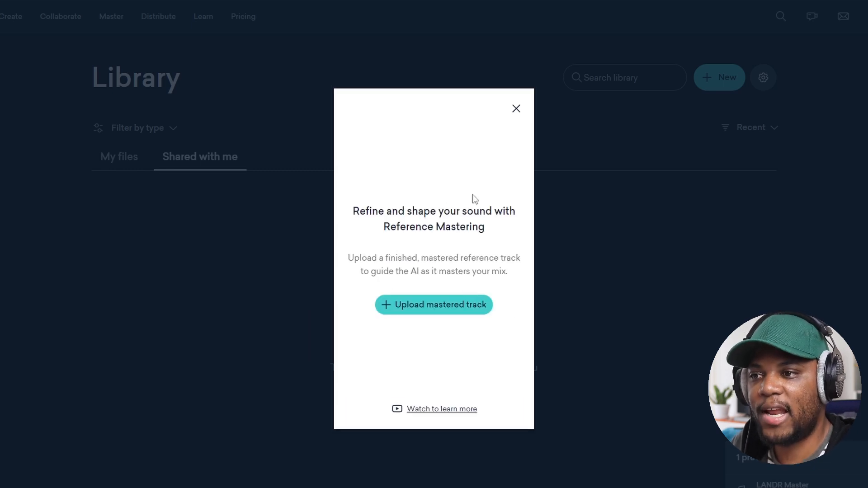
left_click(516, 109)
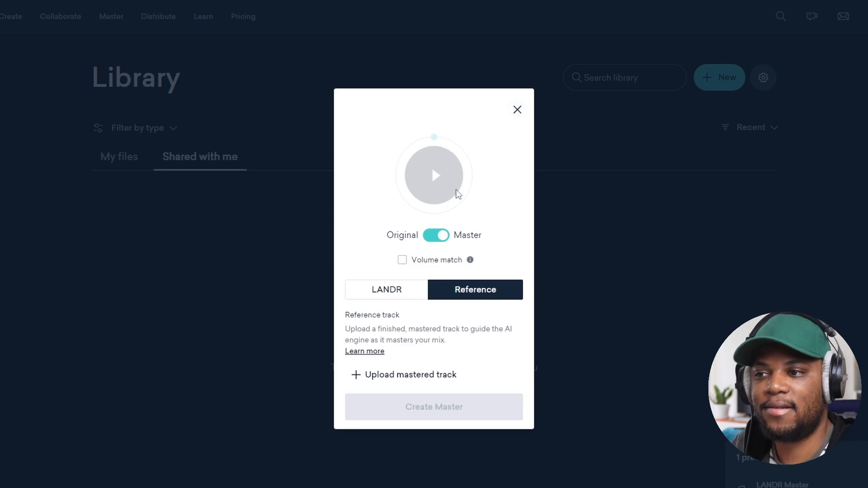
left_click(394, 294)
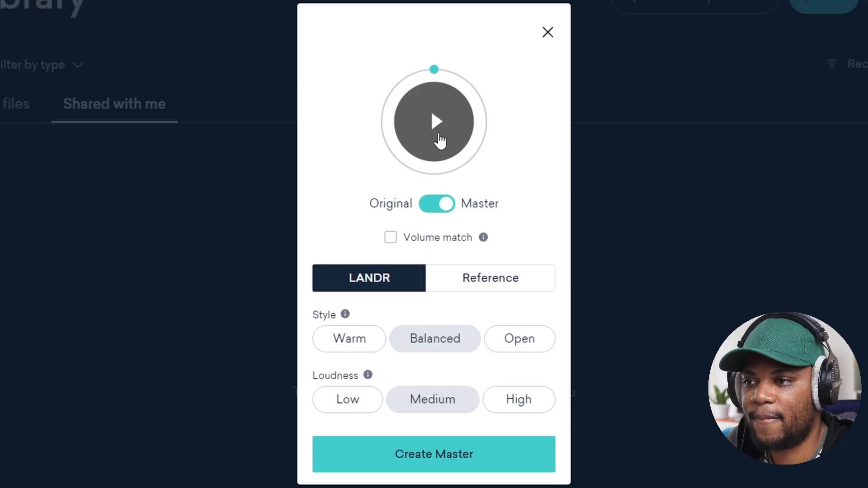
- Play the mastering preview and compare the original with the Balanced, Medium master, pausing on the master
left_click(438, 140)
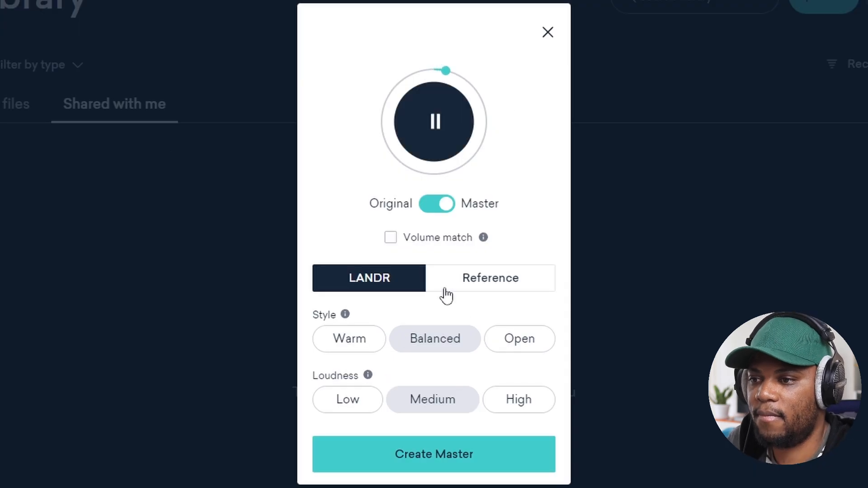
left_click(433, 208)
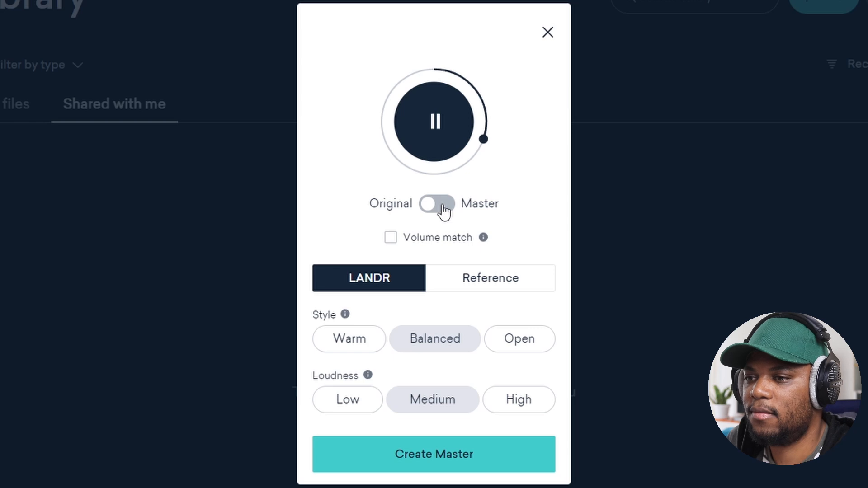
left_click(443, 206)
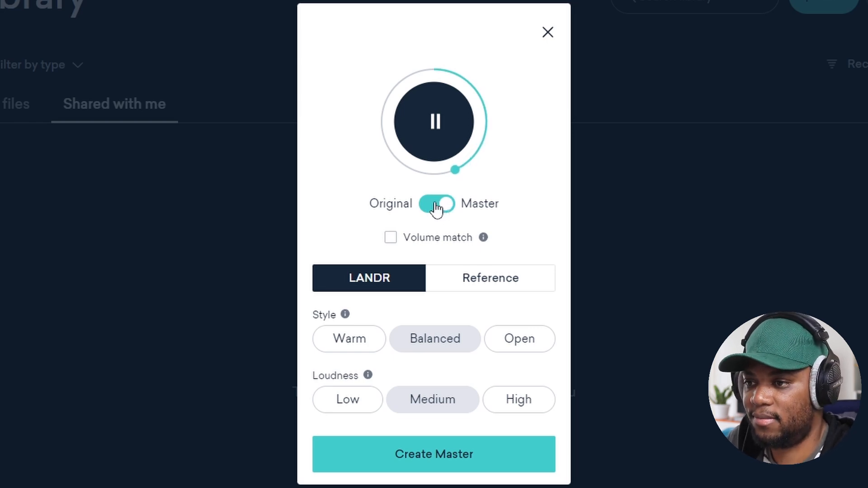
left_click(439, 141)
- Enable volume matching and play the preview, alternating between original and master to compare them at equal loudness
left_click(412, 238)
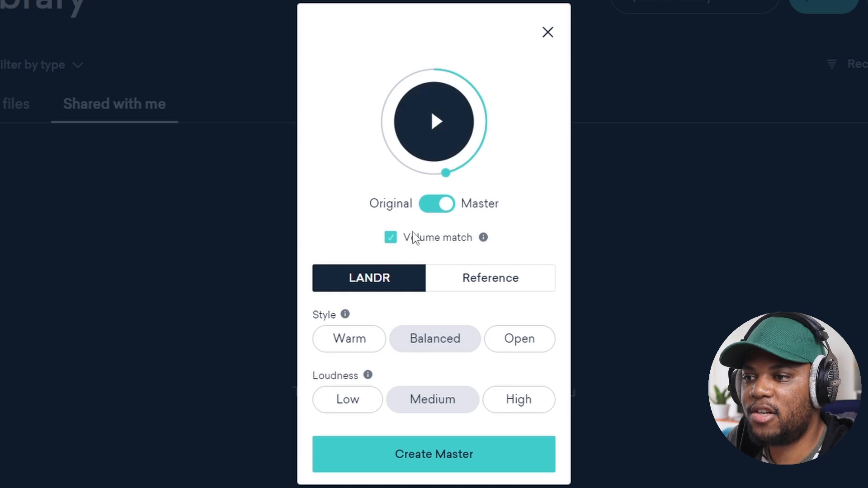
left_click(433, 211)
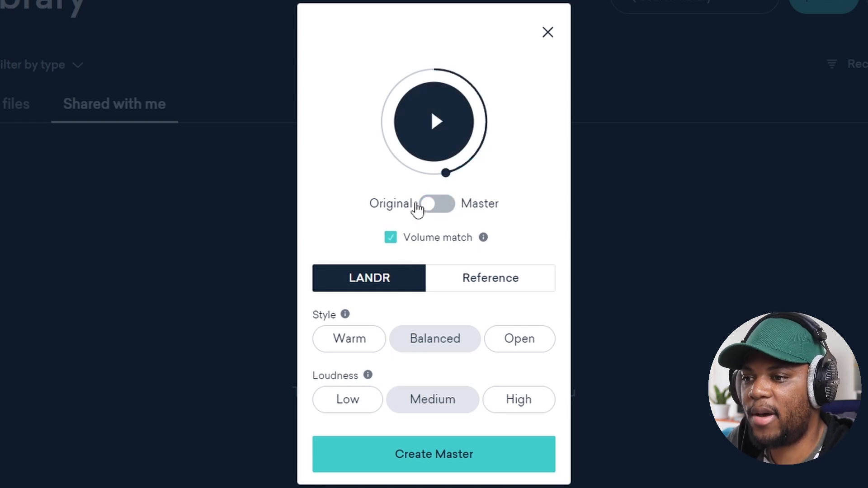
left_click(437, 123)
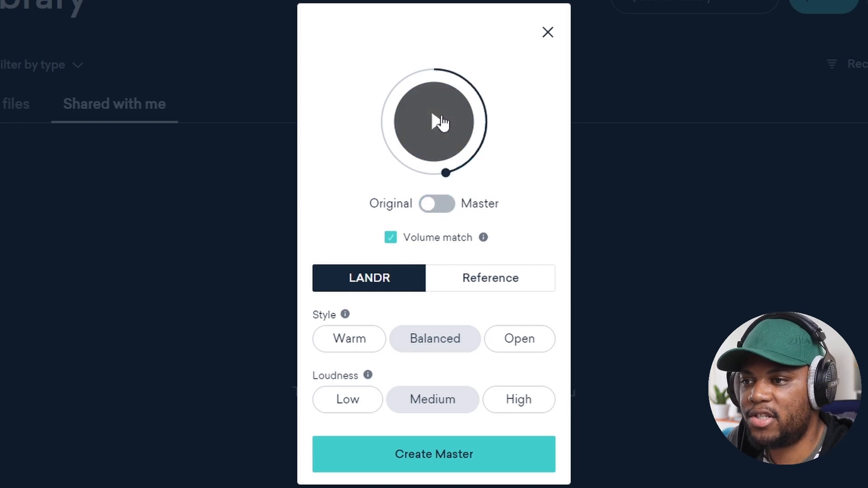
left_click(443, 211)
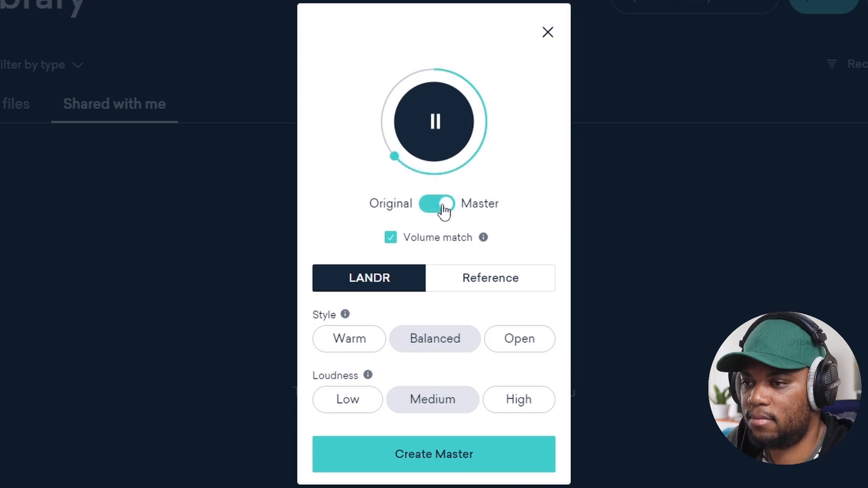
left_click(444, 210)
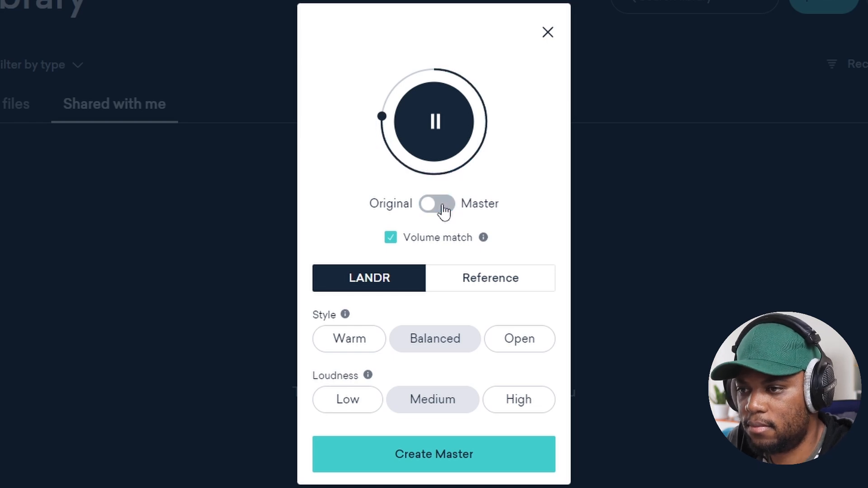
left_click(444, 211)
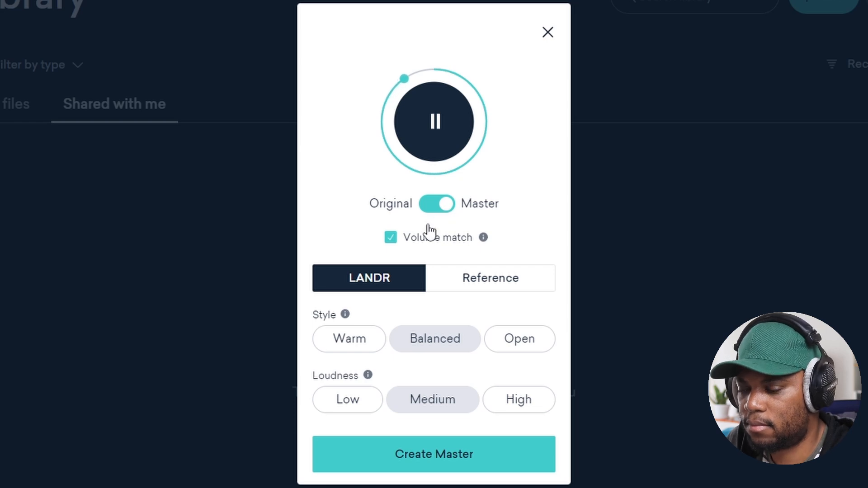
left_click(442, 135)
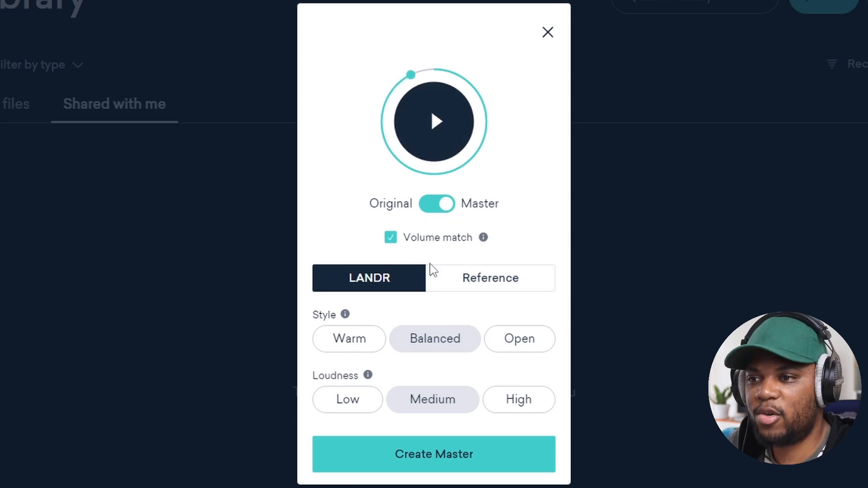
- Turn off volume matching and audition the Open, Warm and Balanced styles during playback, settling on Open
left_click(392, 237)
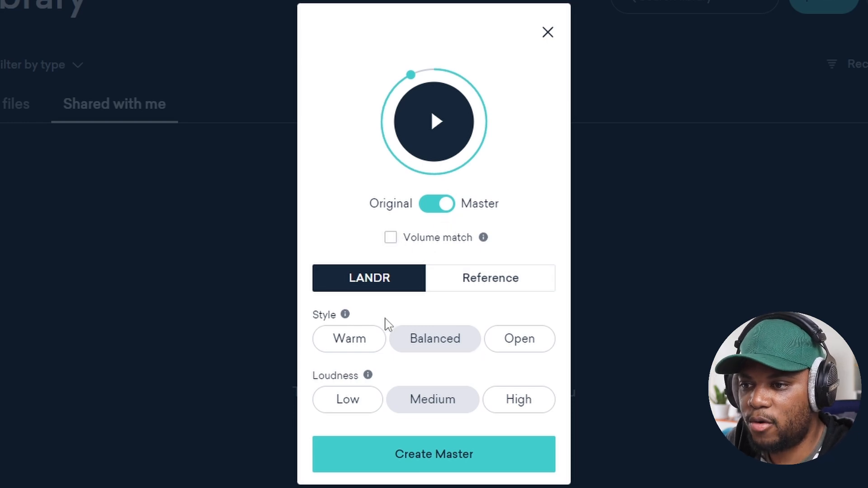
left_click(532, 341)
left_click(444, 125)
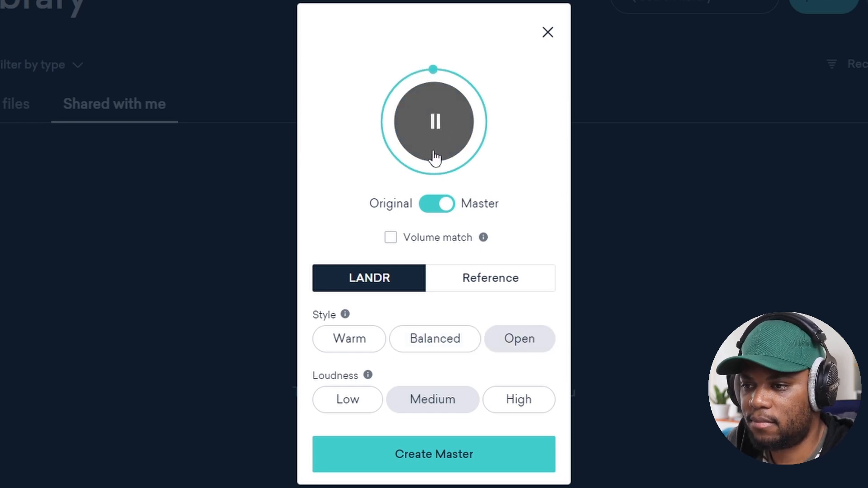
left_click(360, 346)
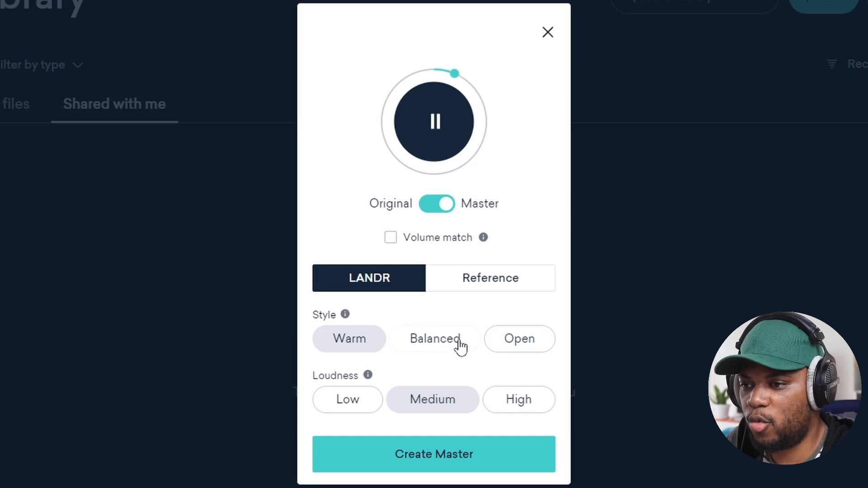
left_click(448, 345)
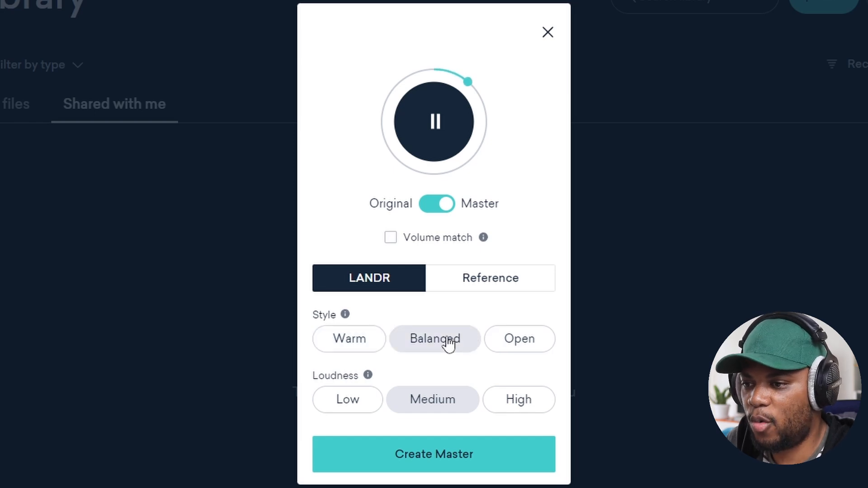
left_click(518, 346)
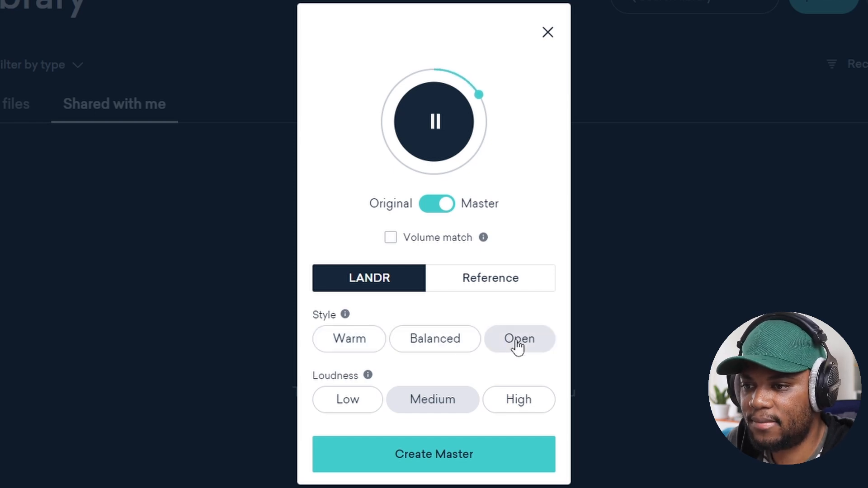
- Audition the Low, Medium and High loudness levels on the Open style master, pause playback and settle on Medium
left_click(442, 130)
left_click(436, 129)
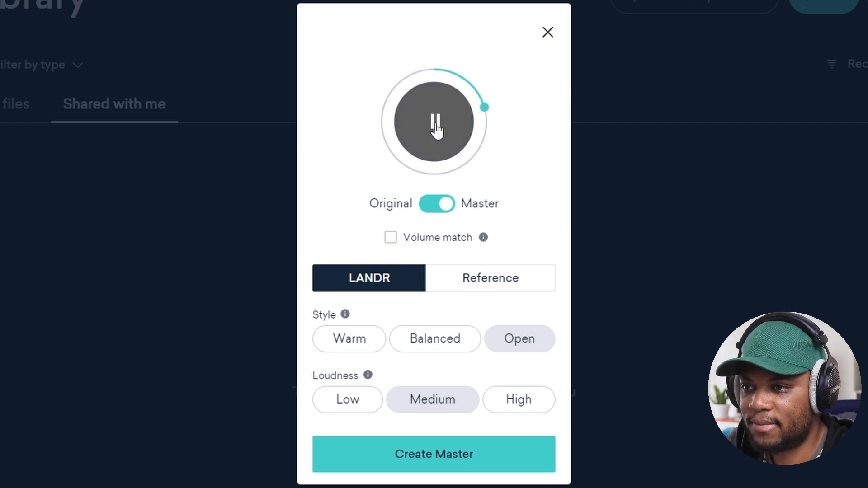
left_click(355, 401)
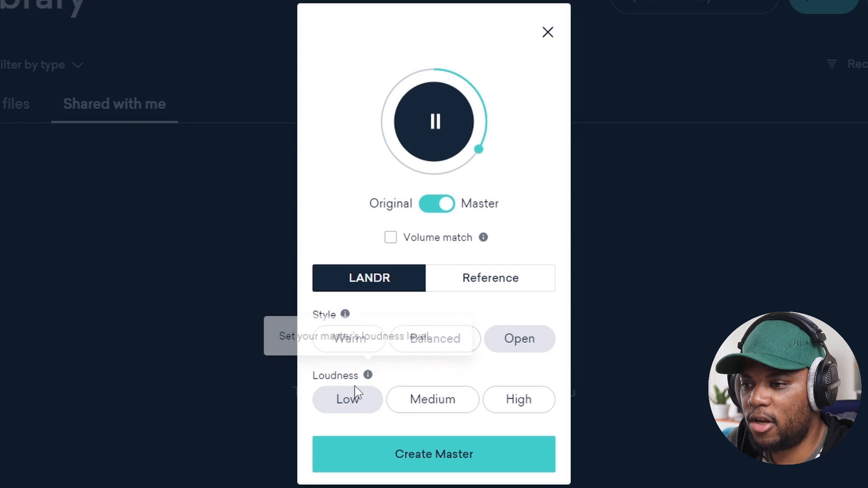
left_click(444, 406)
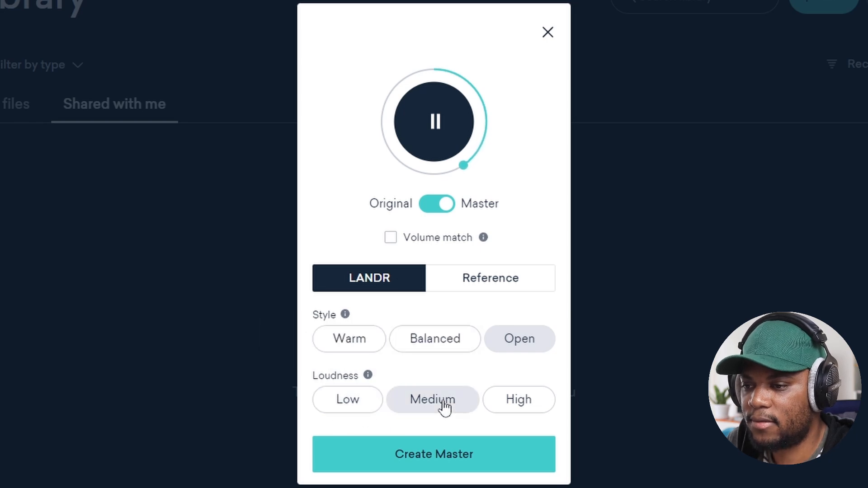
left_click(511, 405)
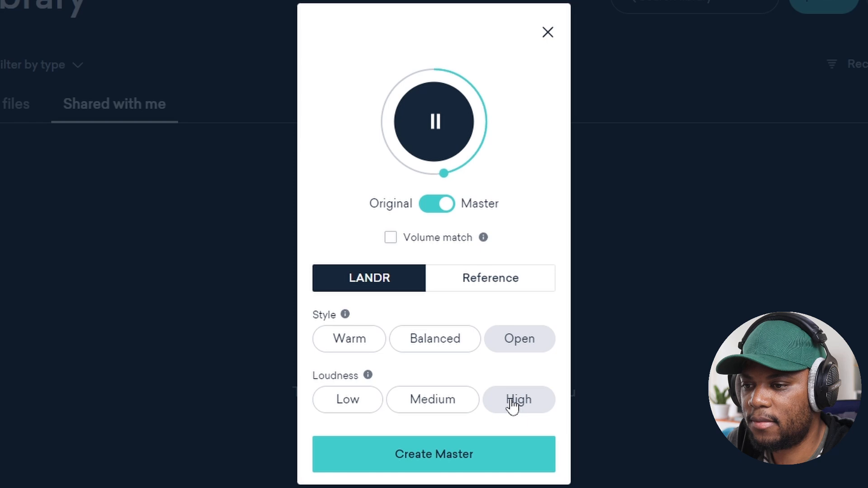
left_click(449, 129)
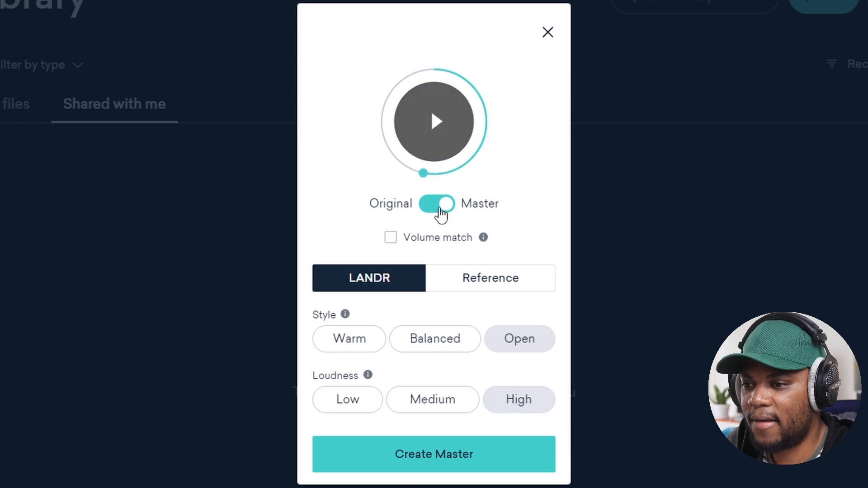
left_click(441, 406)
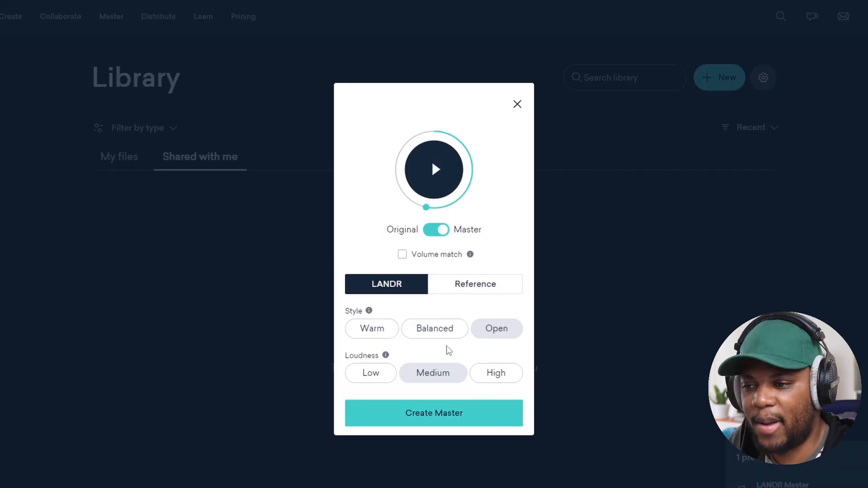
- Create the master with the Open style and Medium loudness in WAV format
mouse_move(469, 254)
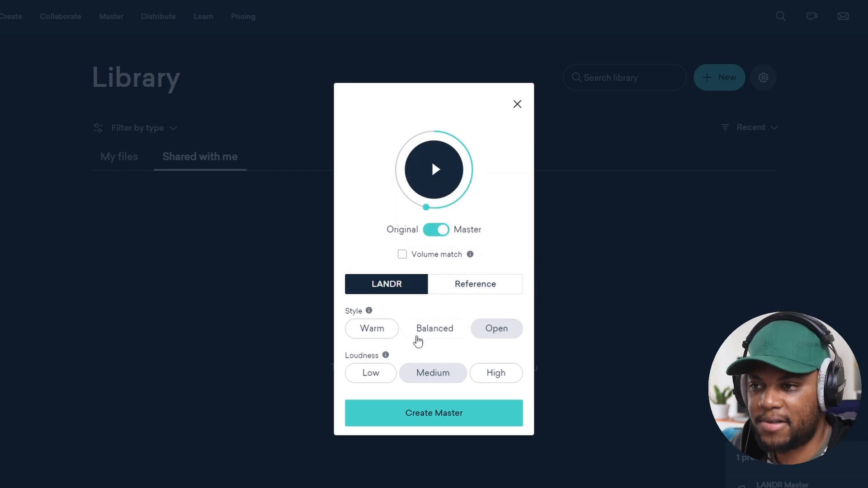
left_click(461, 420)
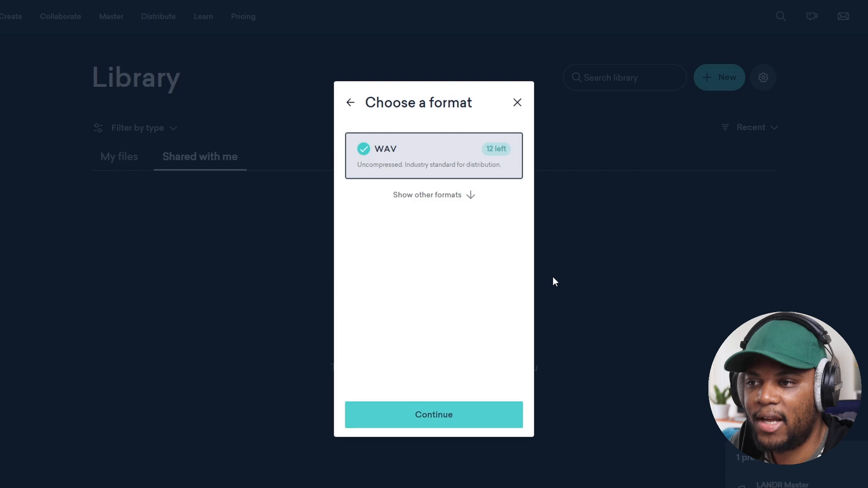
left_click(465, 198)
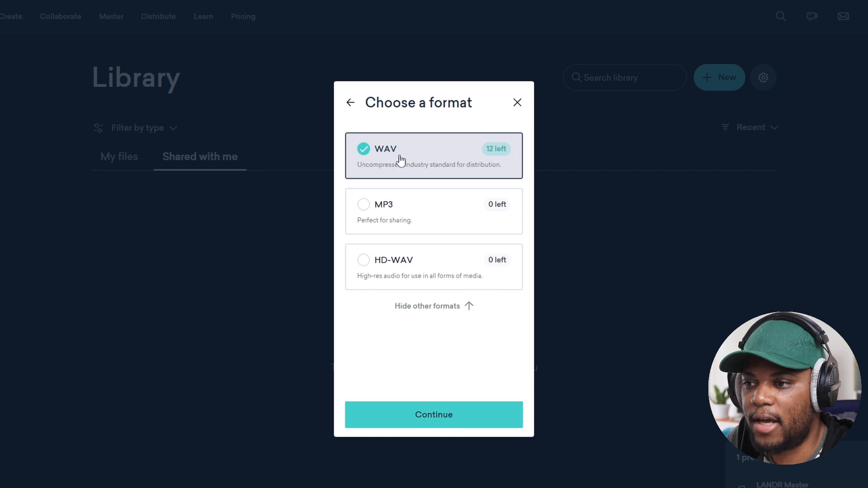
left_click(451, 411)
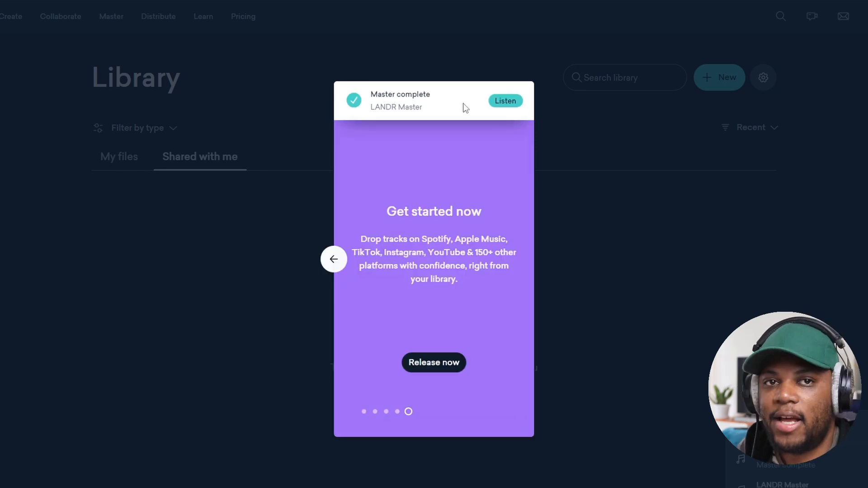
- Open the completed LANDR Master, play its beginning, pause, and skip through the waveform to about 0:49
left_click(505, 101)
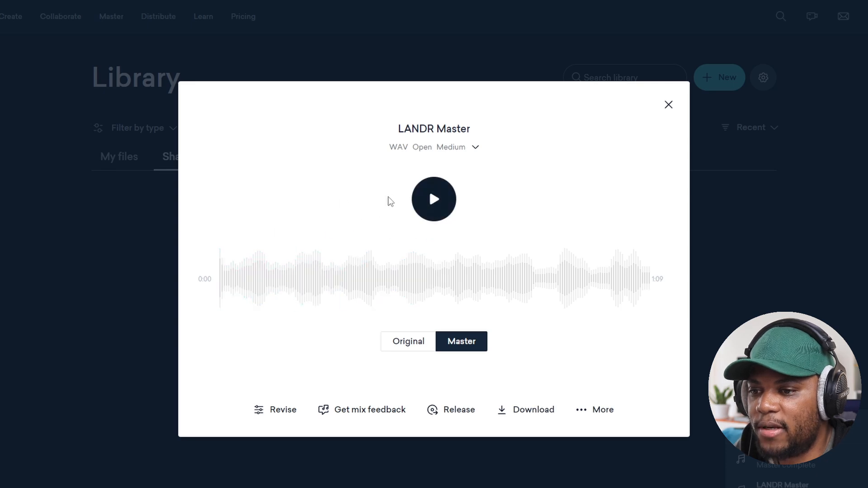
left_click(435, 207)
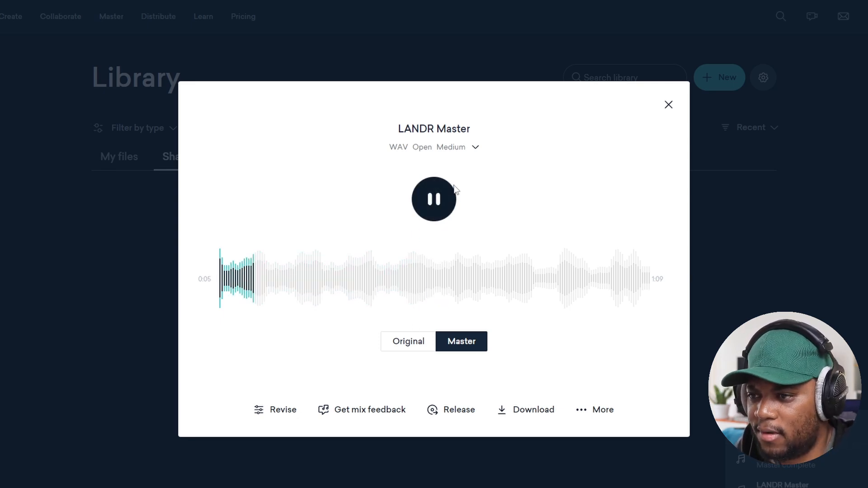
left_click(435, 200)
left_click(389, 280)
left_click(458, 279)
left_click(506, 279)
left_click(523, 280)
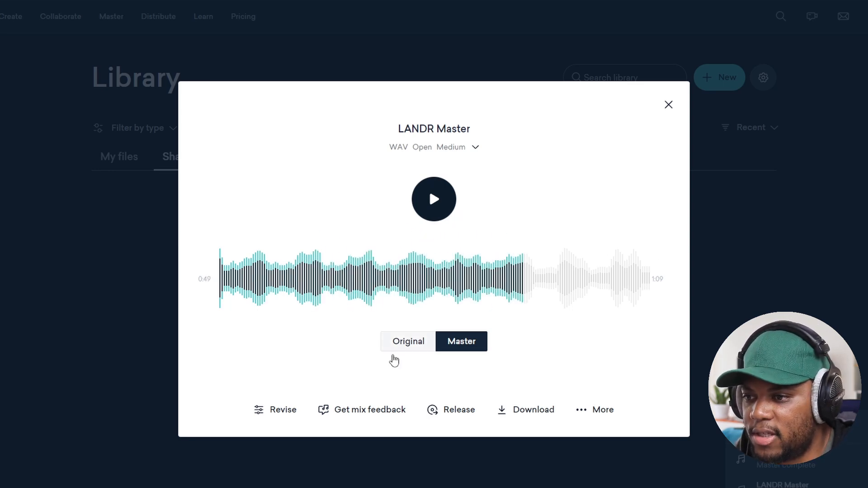
- Alternate between the Original and Master waveforms to compare them, and check the master's additional options
left_click(409, 344)
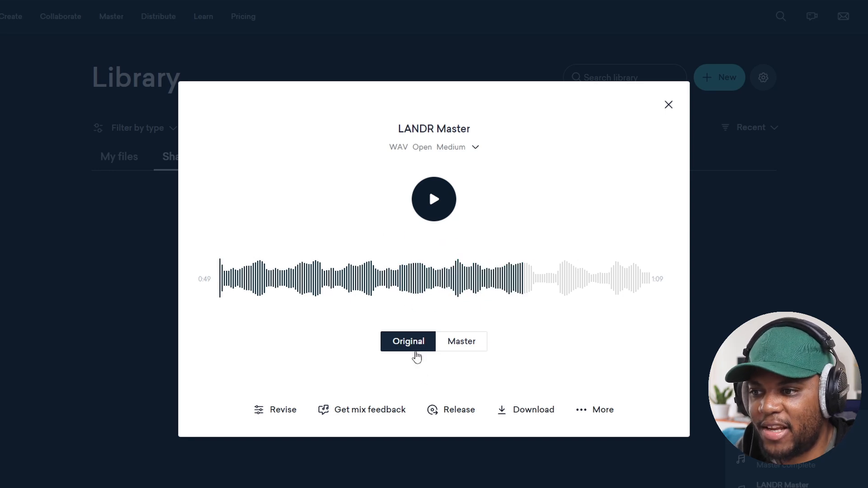
left_click(461, 346)
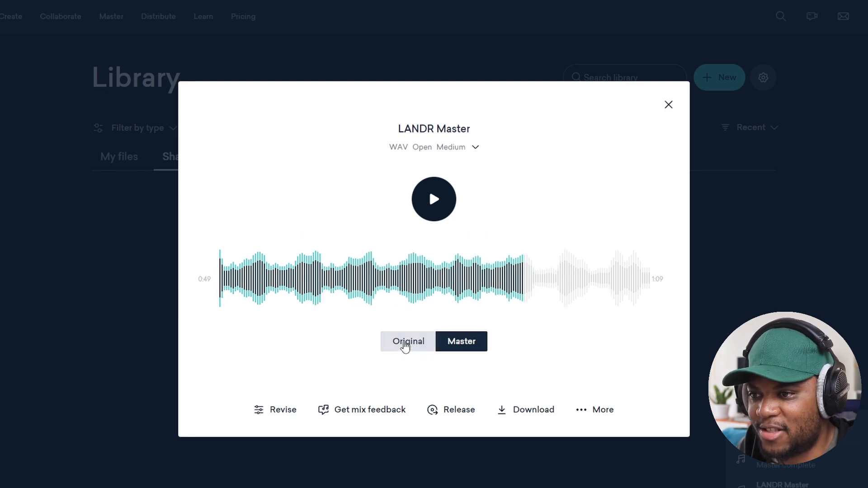
left_click(406, 346)
left_click(458, 347)
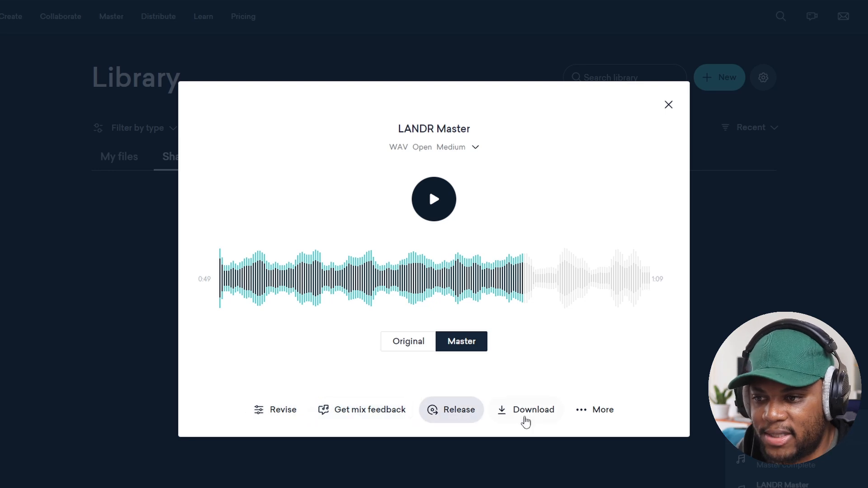
left_click(589, 414)
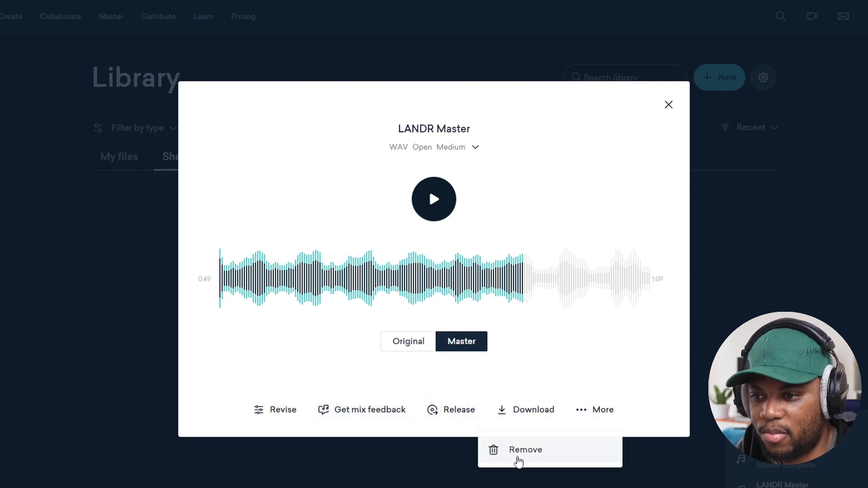
left_click(641, 351)
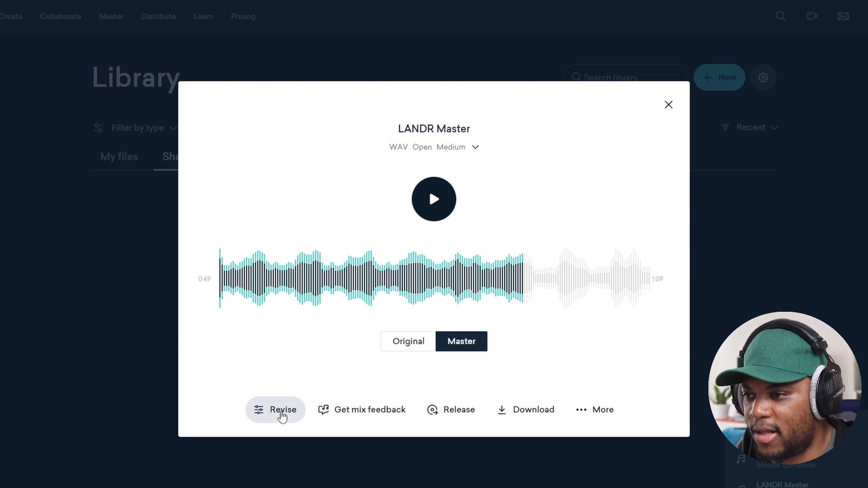
- Open the revision form for the finished master, dismiss its tip, look through its settings and try the Distortion filter
left_click(282, 412)
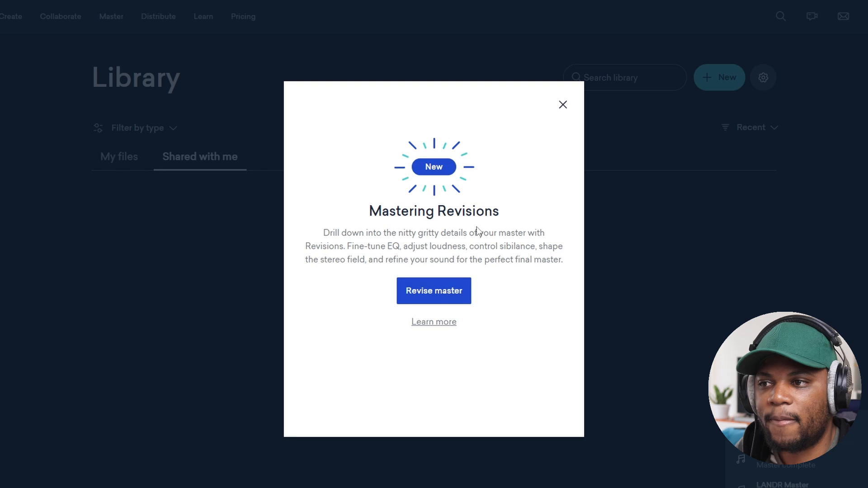
left_click(445, 295)
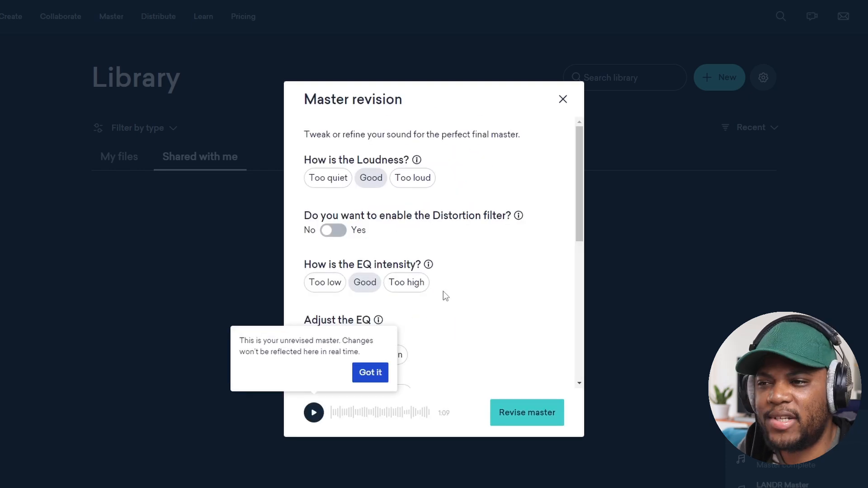
left_click(369, 372)
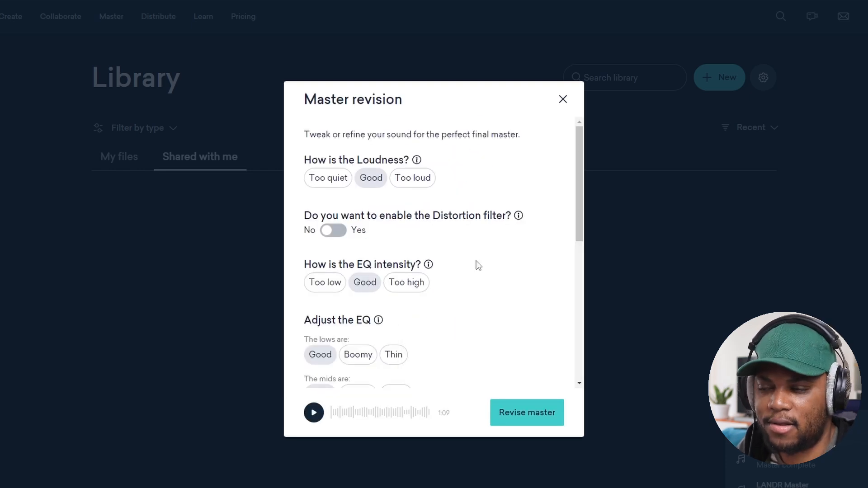
scroll(478, 265, "down", 7)
scroll(491, 264, "up", 7)
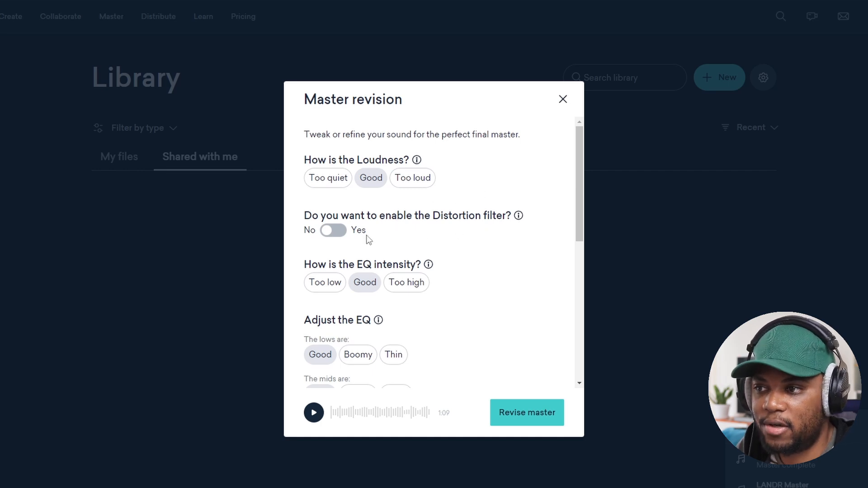
left_click(340, 235)
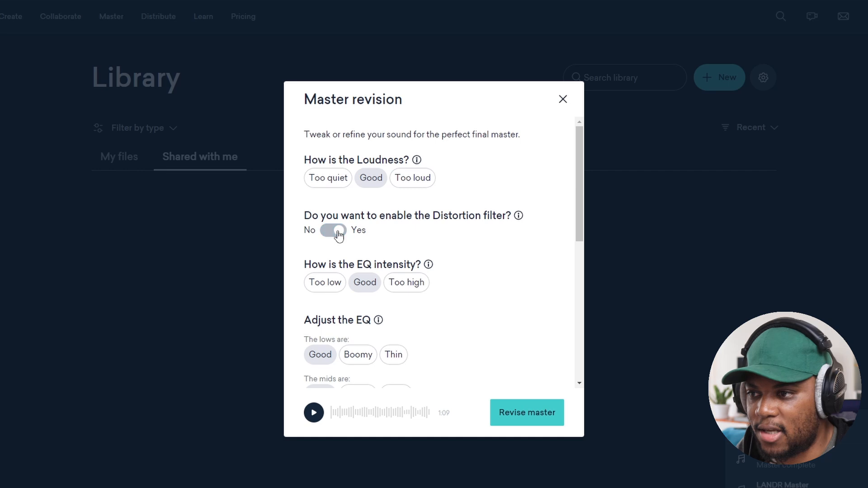
- In the revision's EQ settings, mark the lows as Boomy, mids as Muddy, highs as Harsh and vocals as Nasal
scroll(470, 230, "down", 3)
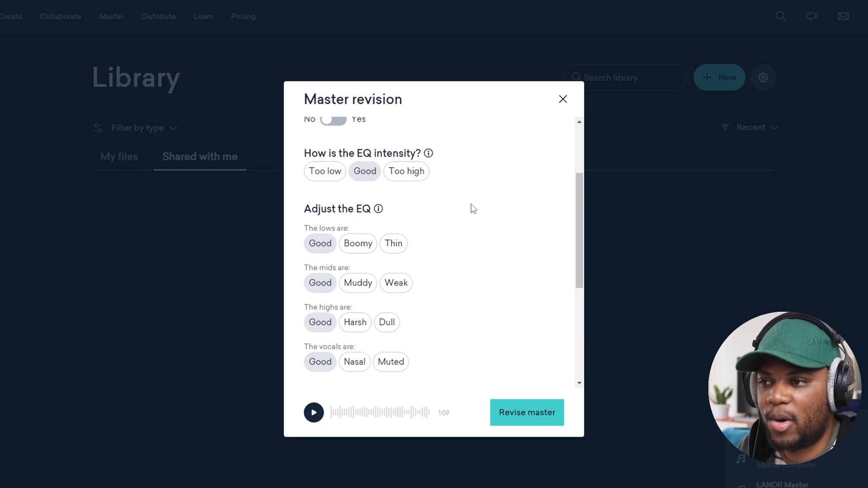
scroll(436, 213, "down", 1)
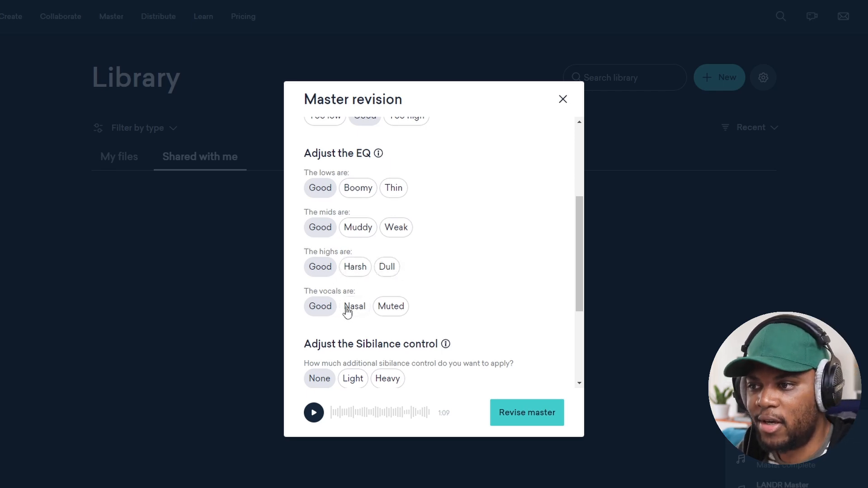
scroll(384, 293, "down", 1)
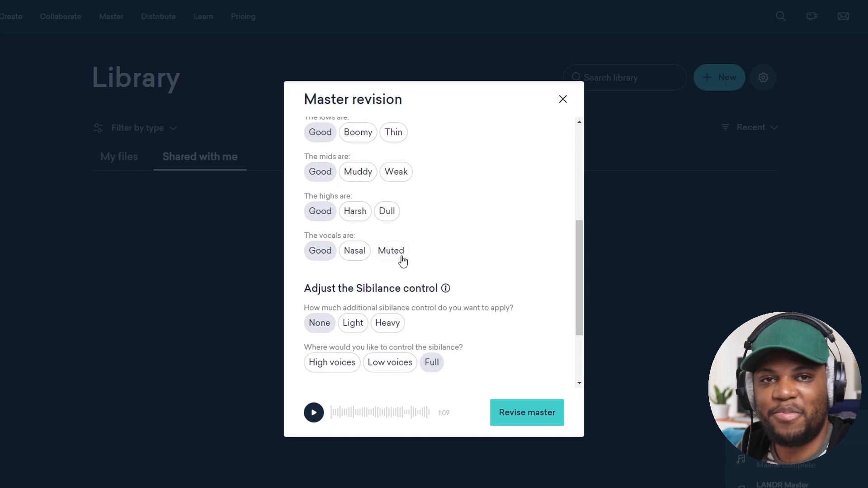
left_click(355, 253)
left_click(355, 213)
left_click(395, 174)
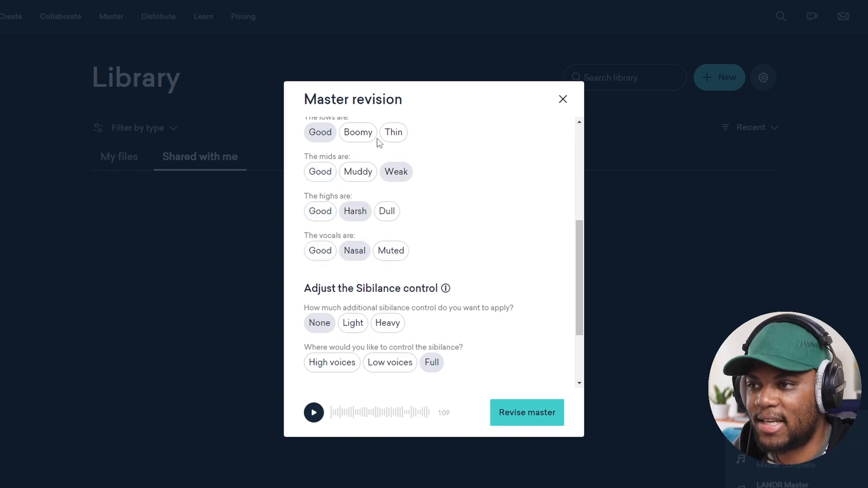
left_click(358, 132)
left_click(360, 173)
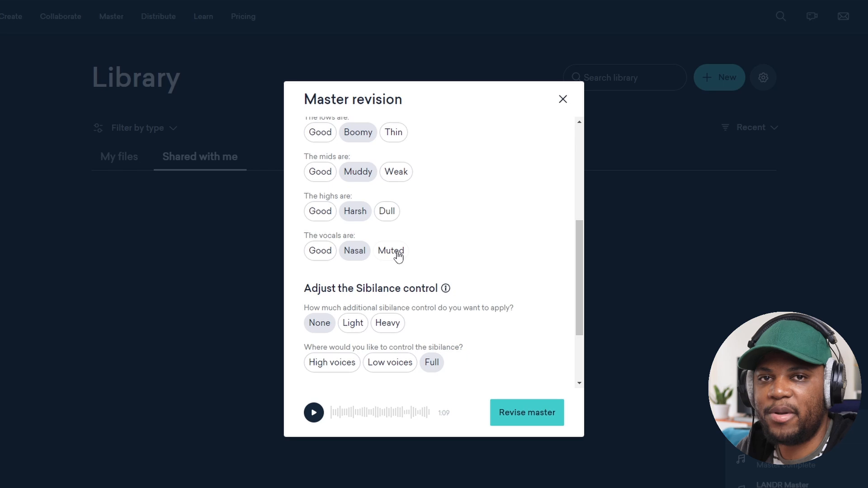
- Set sibilance control to Light over the Full range and turn on Expand width for the stereo field, leaving Focus center off
scroll(398, 256, "down", 2)
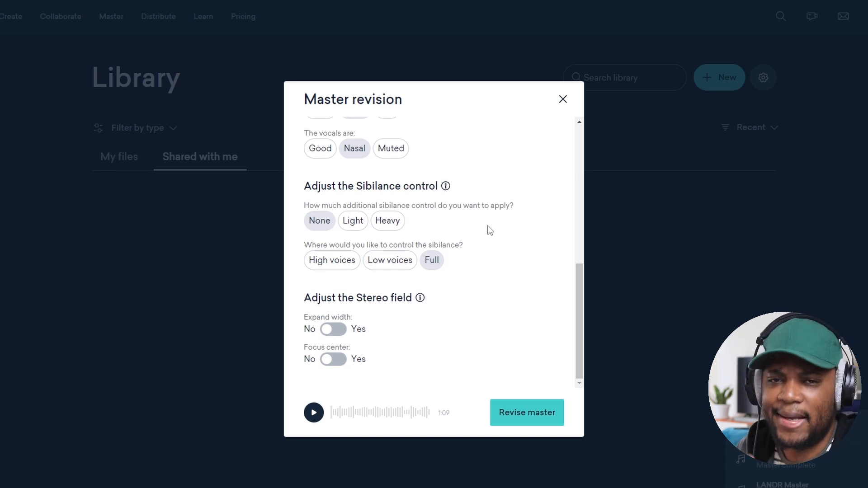
left_click(353, 221)
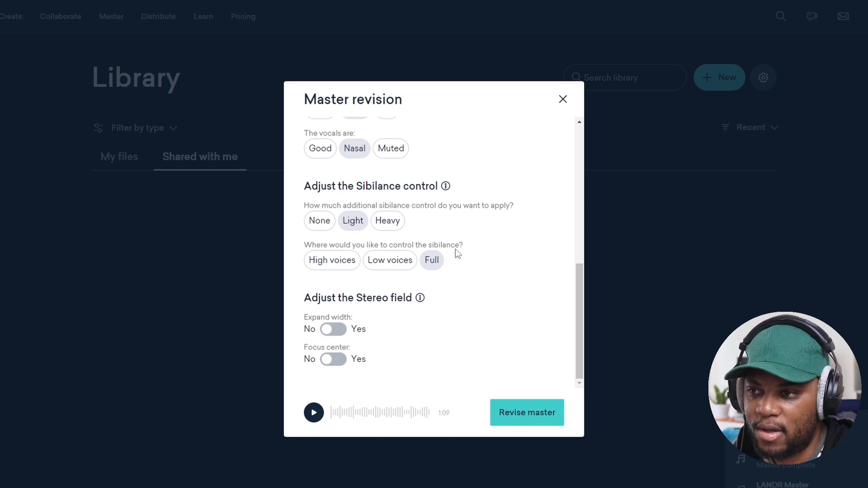
left_click(342, 264)
left_click(389, 261)
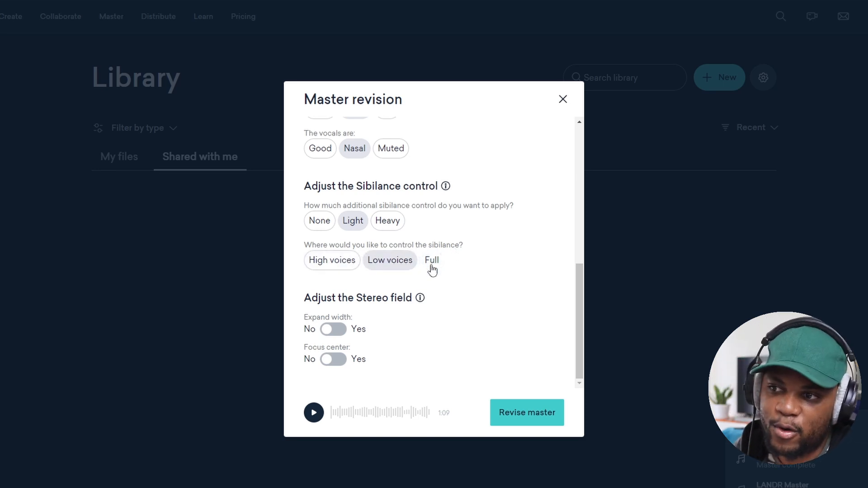
left_click(432, 265)
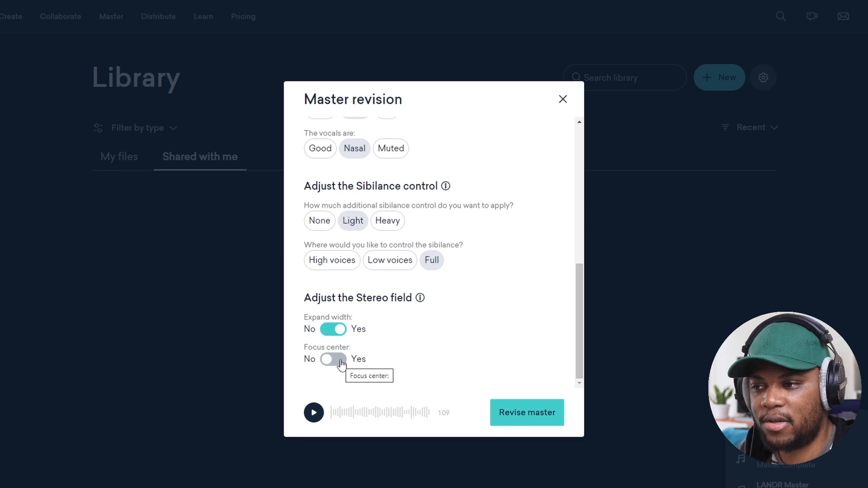
left_click(340, 361)
left_click(339, 361)
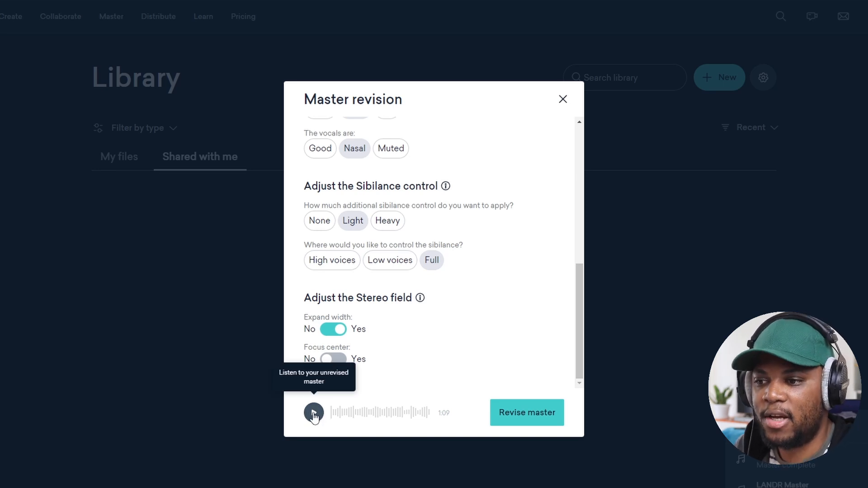
- Return to the start of the revision form and play the unrevised master briefly
scroll(420, 306, "up", 10)
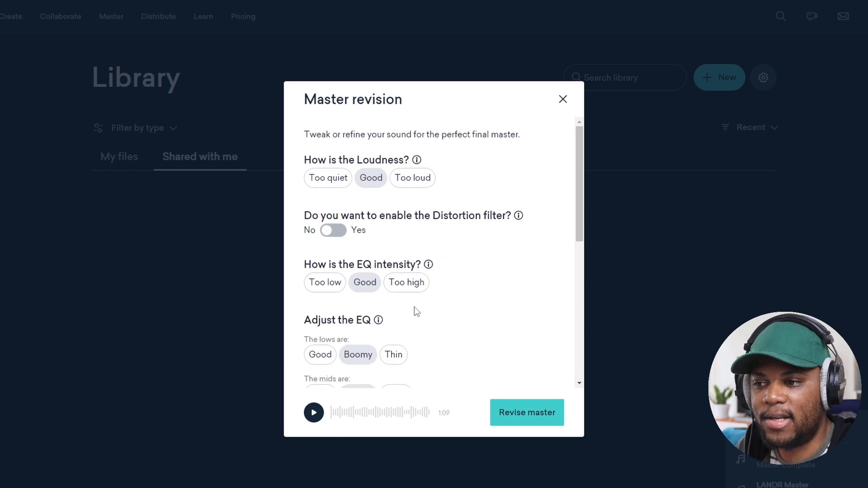
left_click(316, 420)
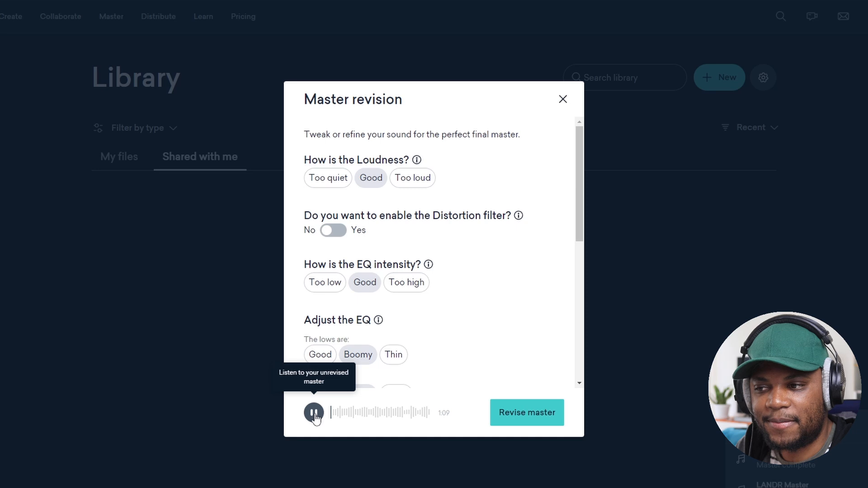
left_click(315, 420)
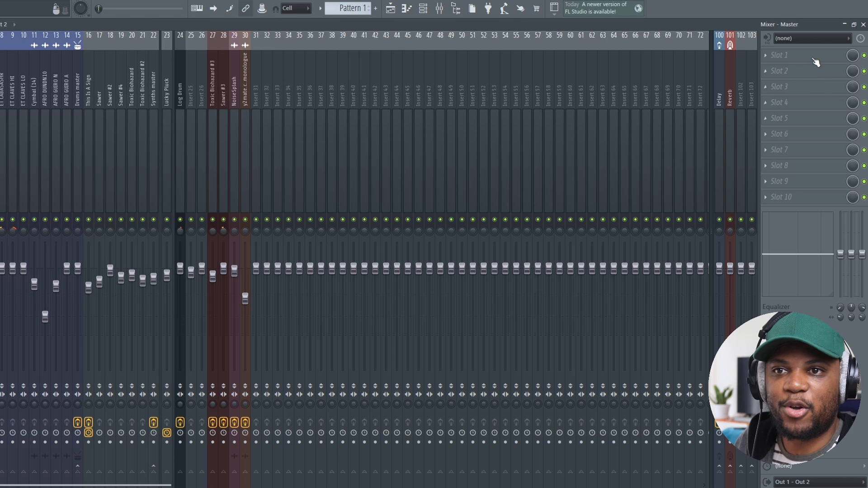
- Switch to FL Studio and view the effect plugins available for the Master track's first slot, choosing none
left_click(790, 56)
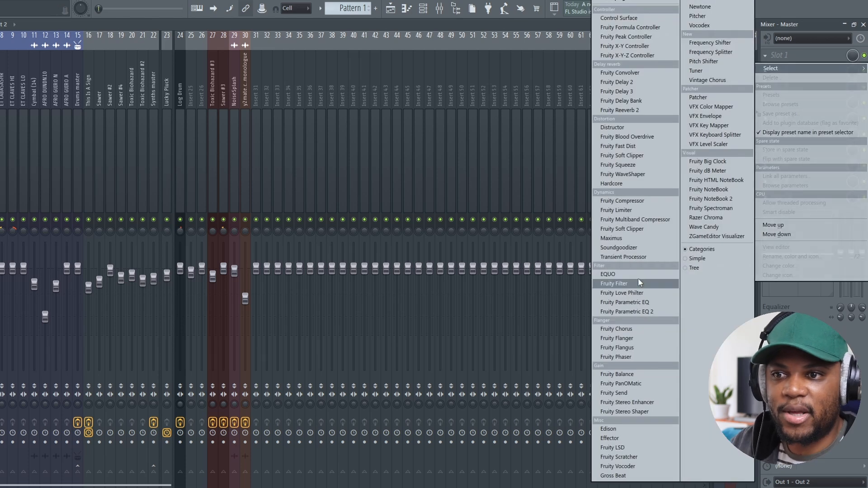
left_click(525, 25)
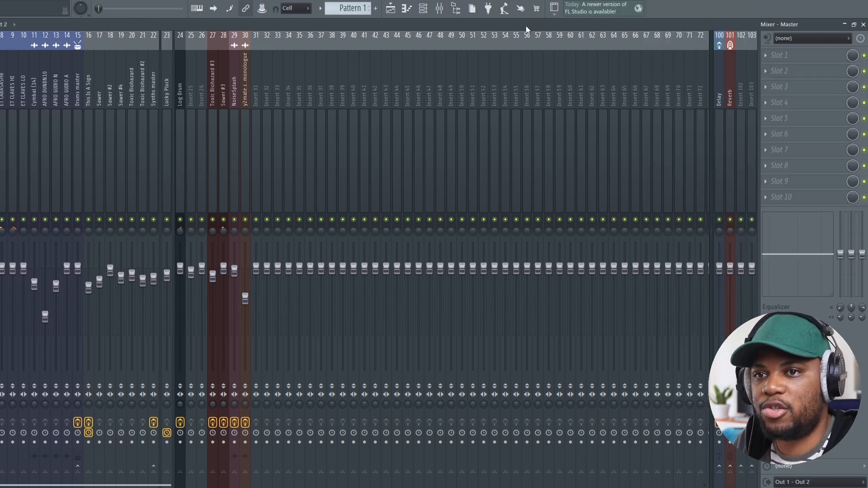